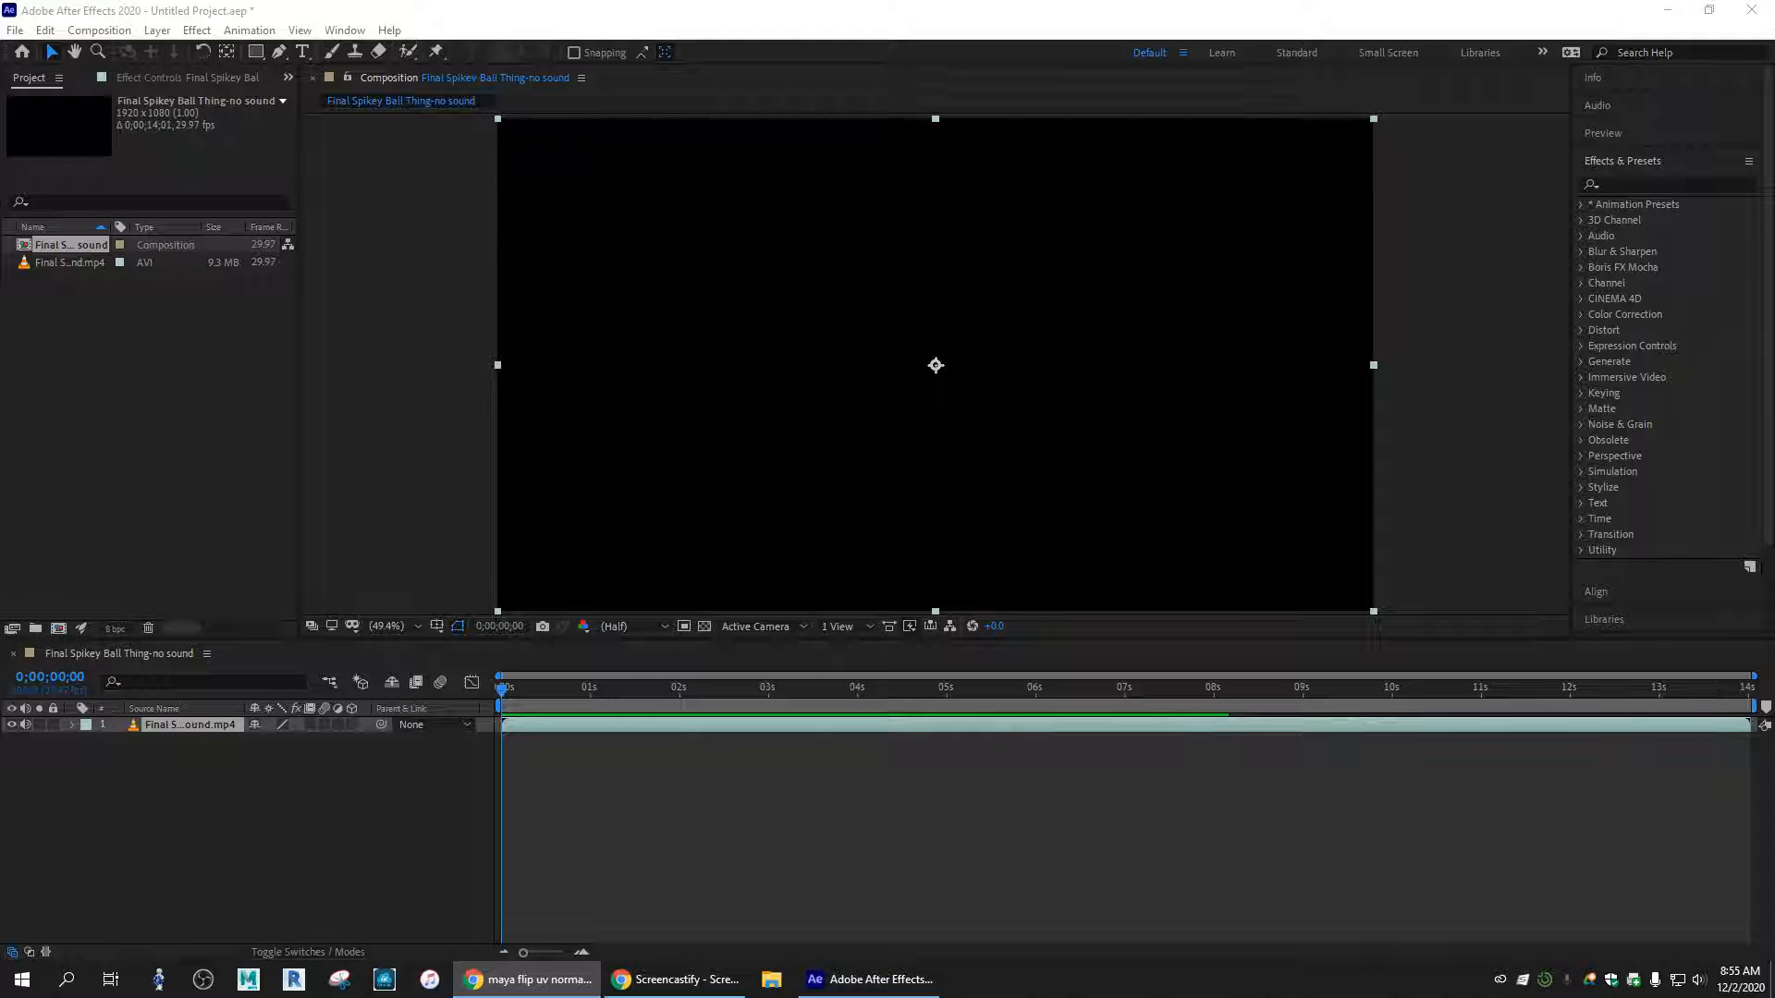
- Stop the preview playback and add the Final Spikey Ball Thing-no sound composition to the Render Queue
{"action": "left_click", "coordinate": [822, 13]}
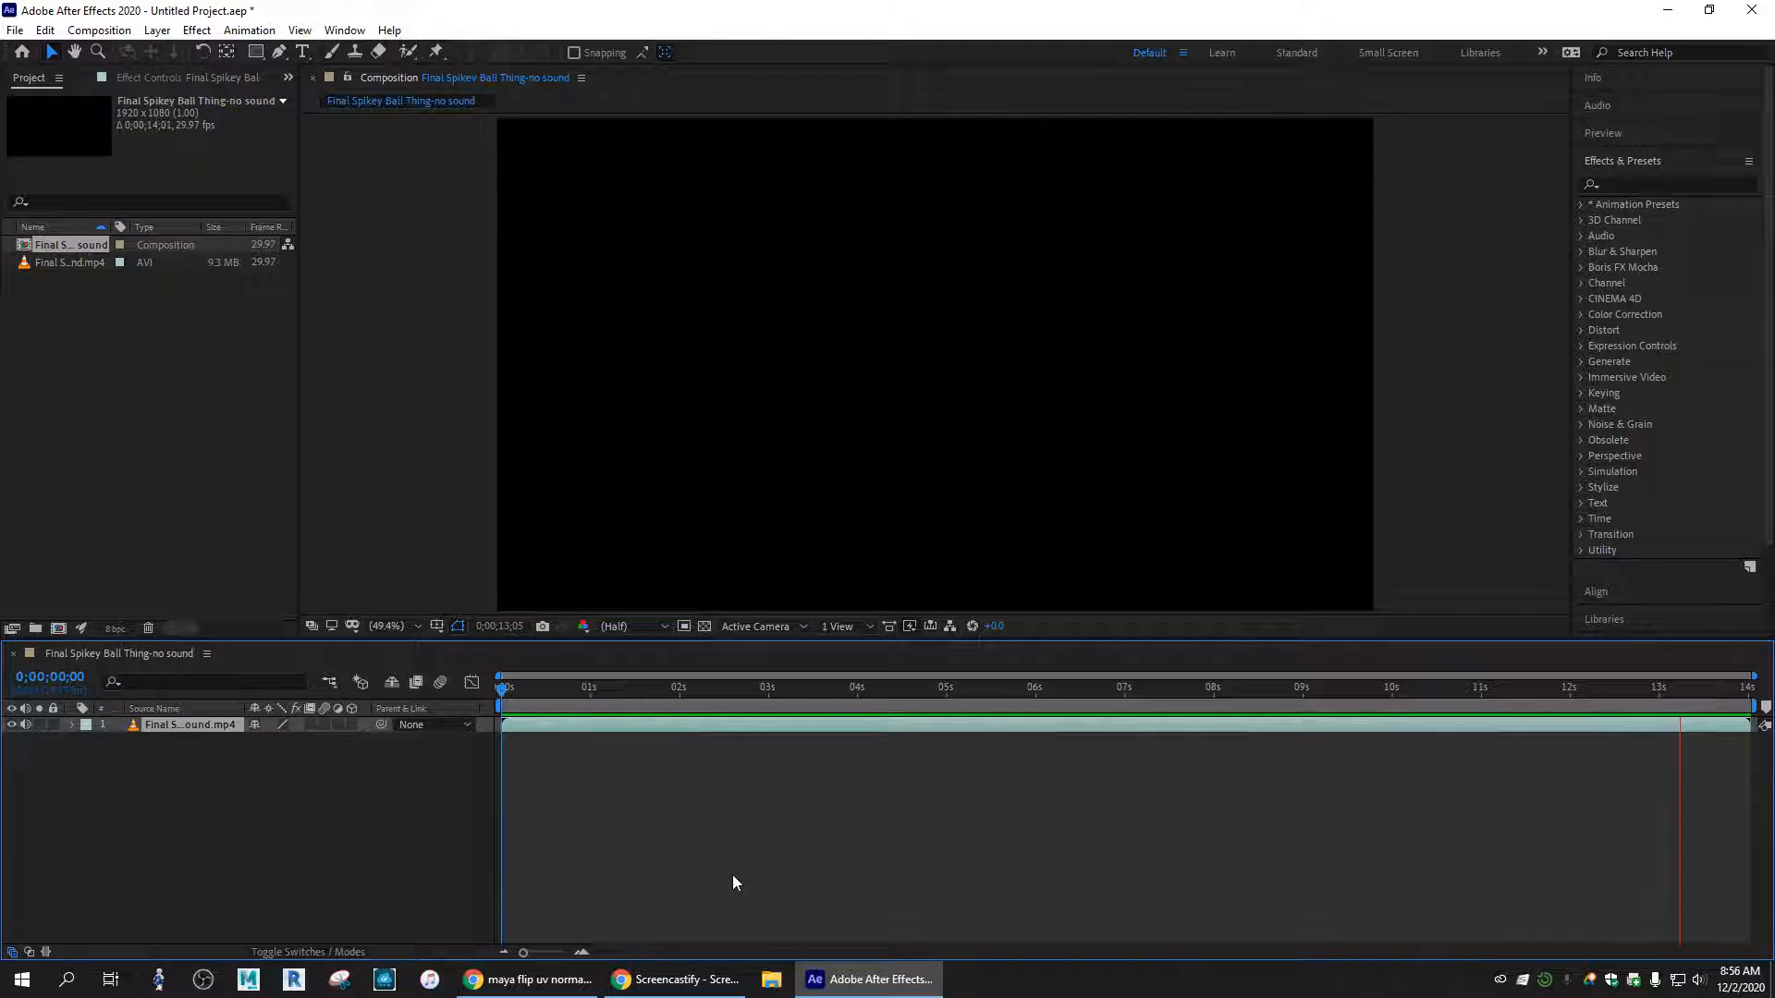
{"action": "key", "text": "space"}
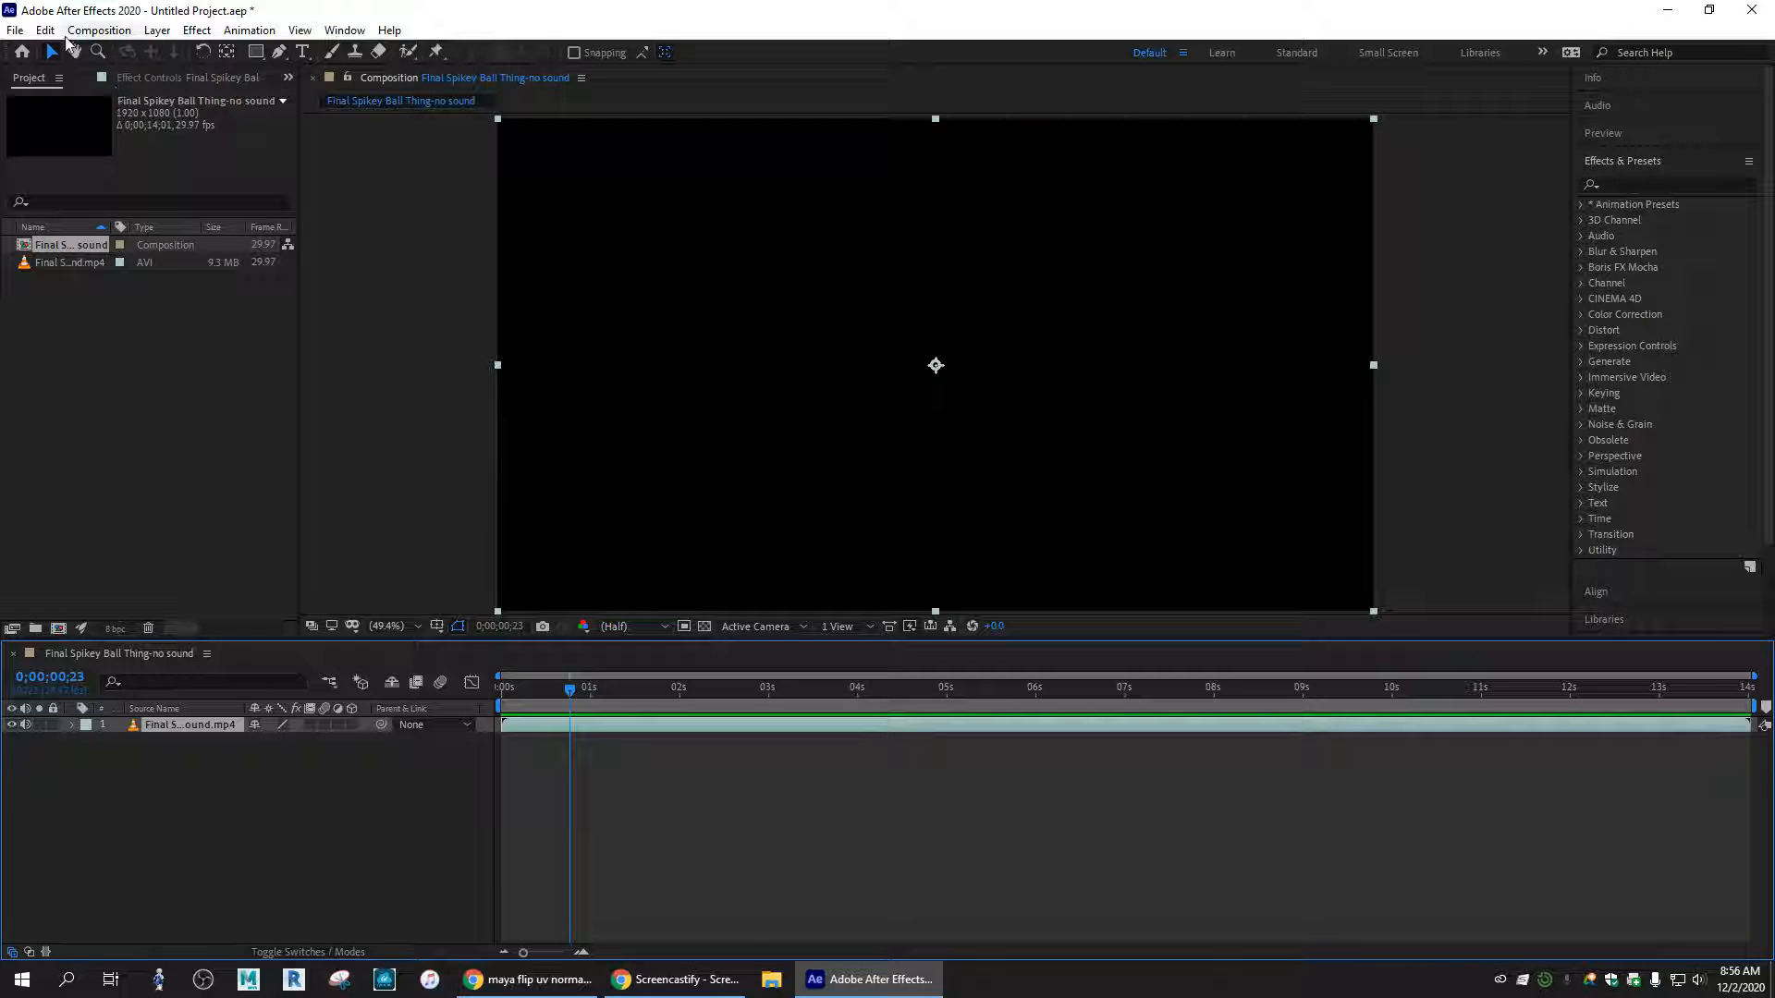
{"action": "left_click", "coordinate": [15, 31]}
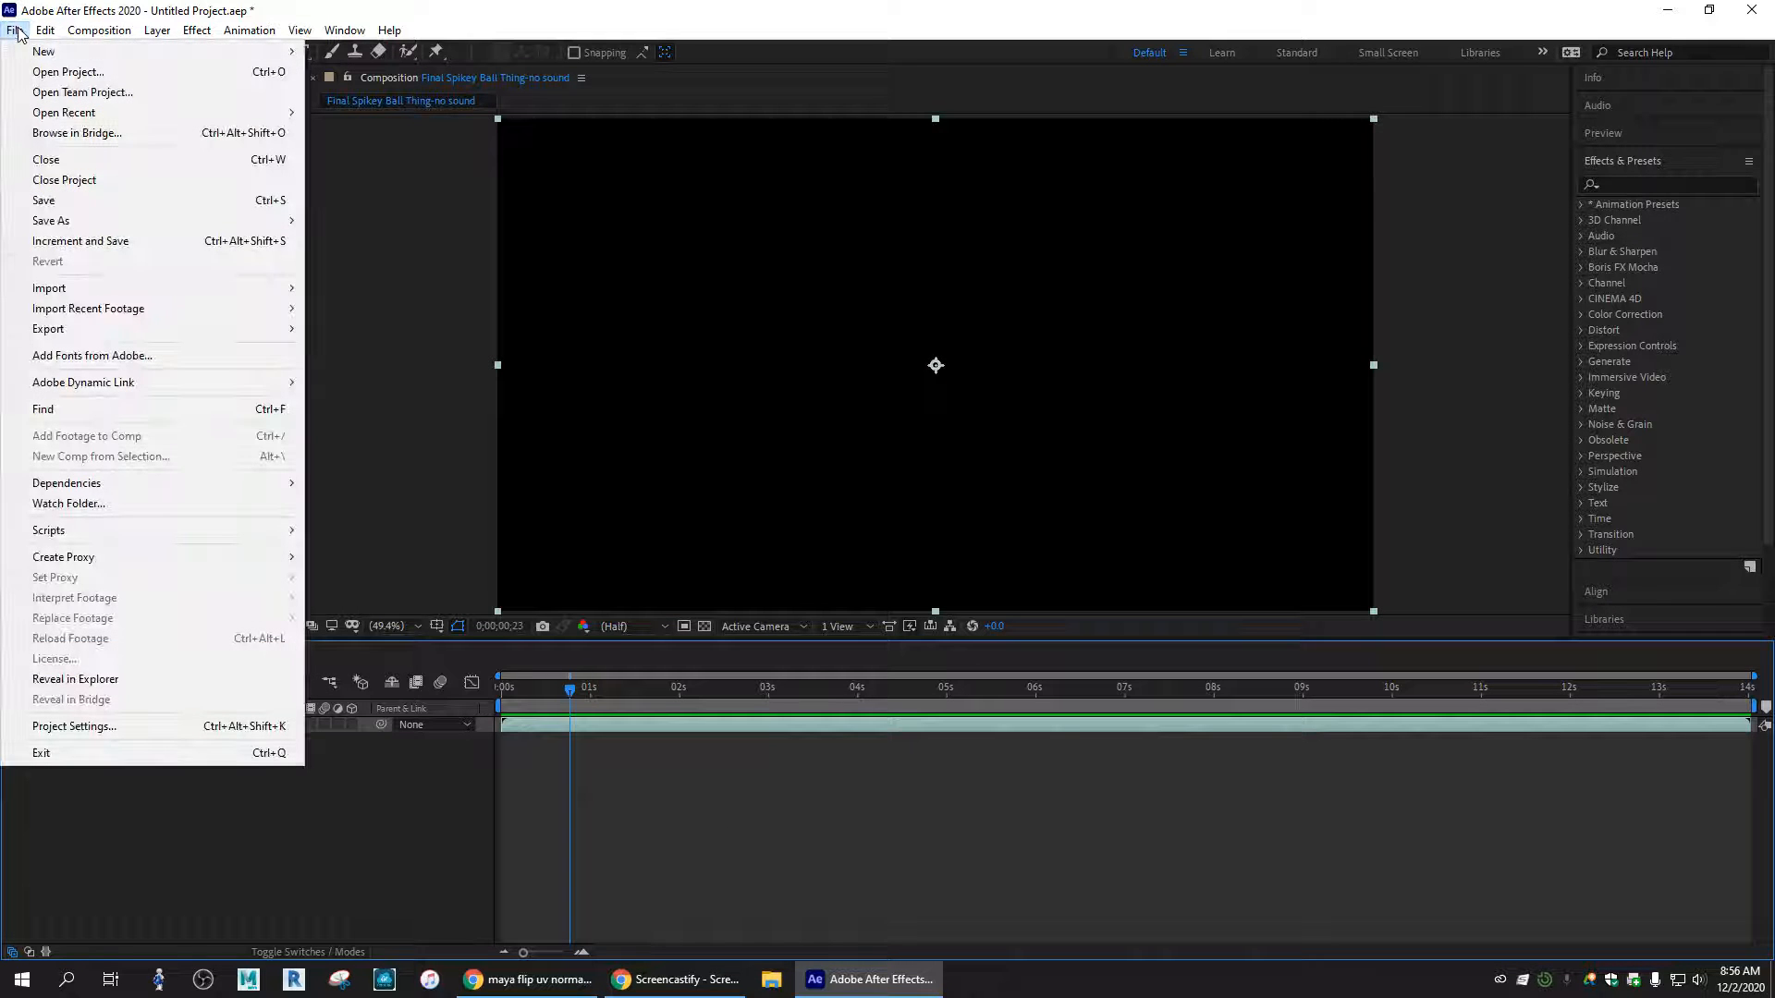
{"action": "mouse_move", "coordinate": [101, 329]}
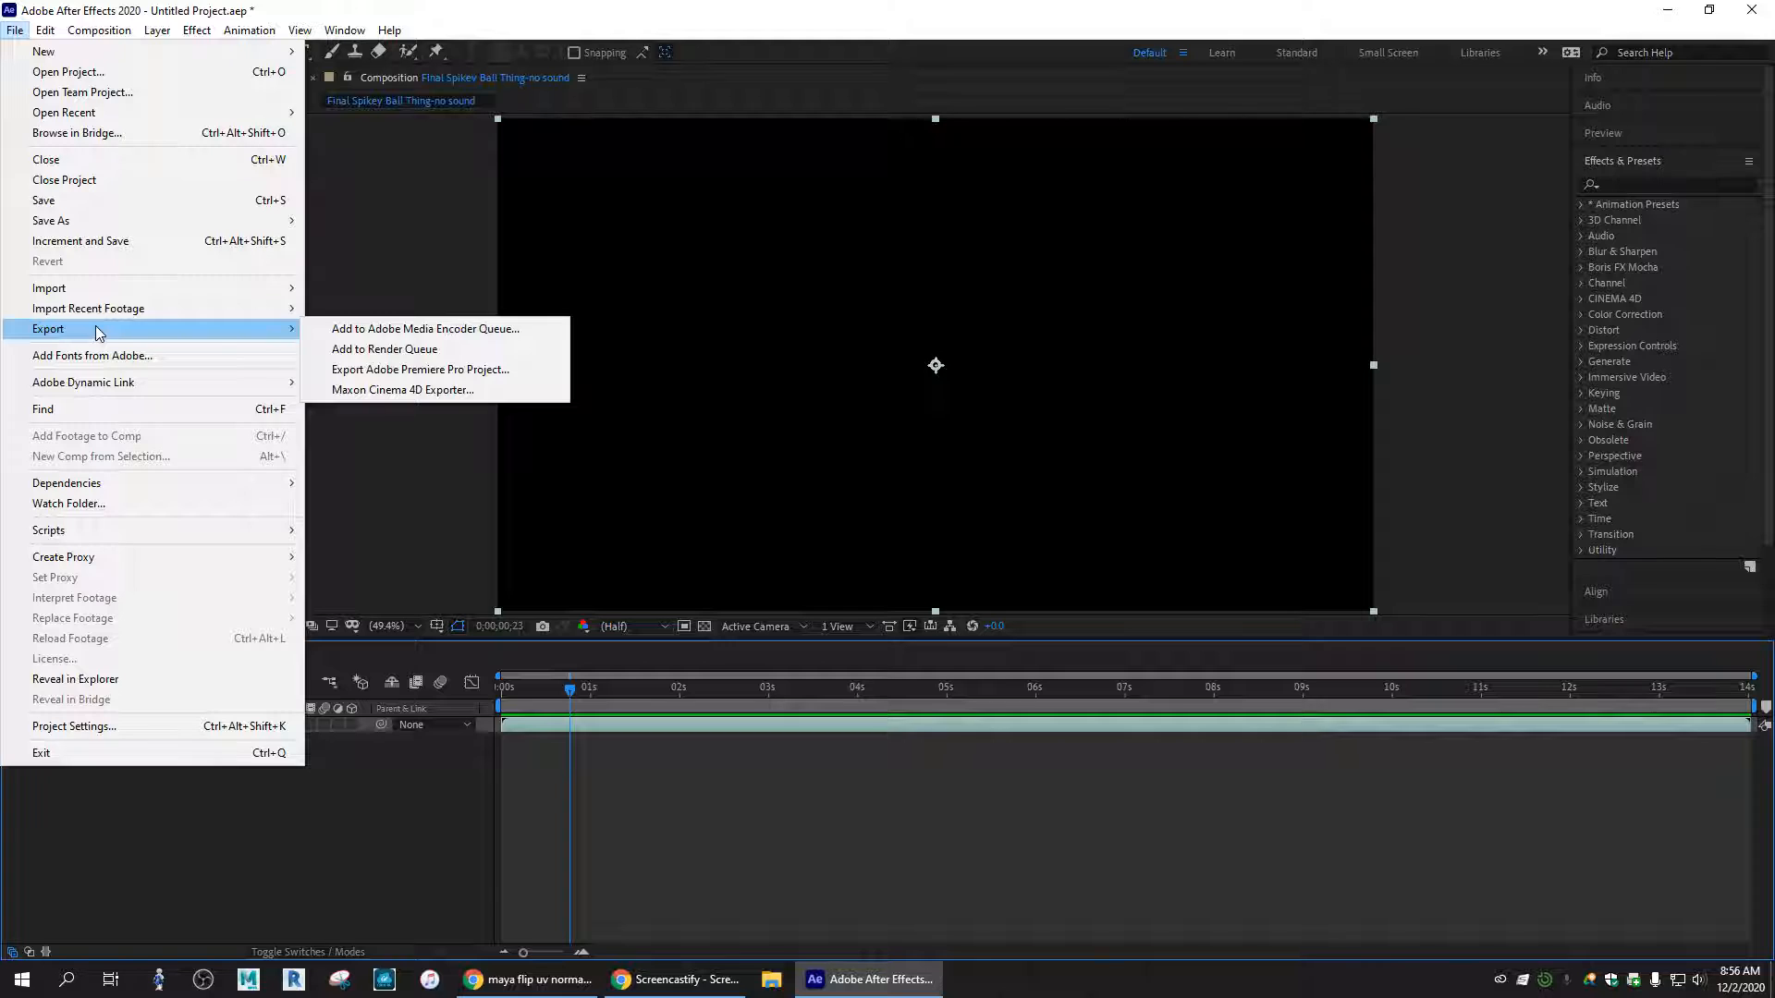
{"action": "left_click", "coordinate": [427, 354]}
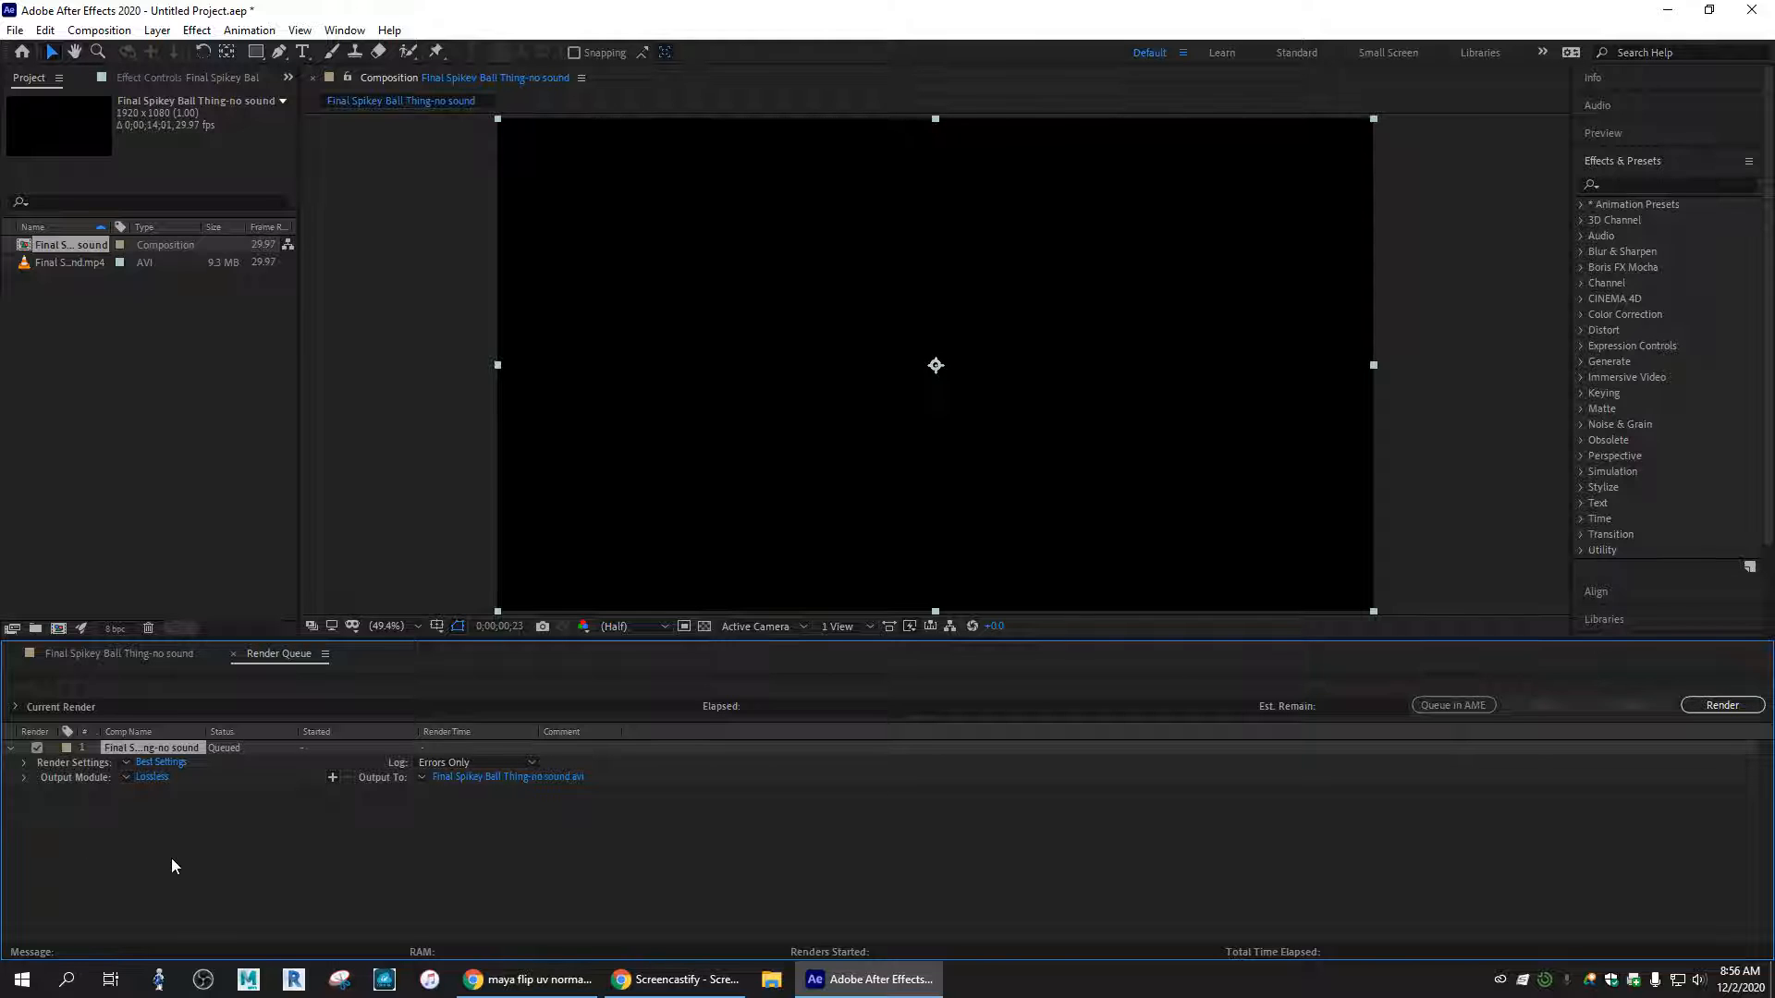
- Open the queued composition's Render Settings, try the Current Settings quality, and set the quality back to Best
{"action": "left_click", "coordinate": [161, 763]}
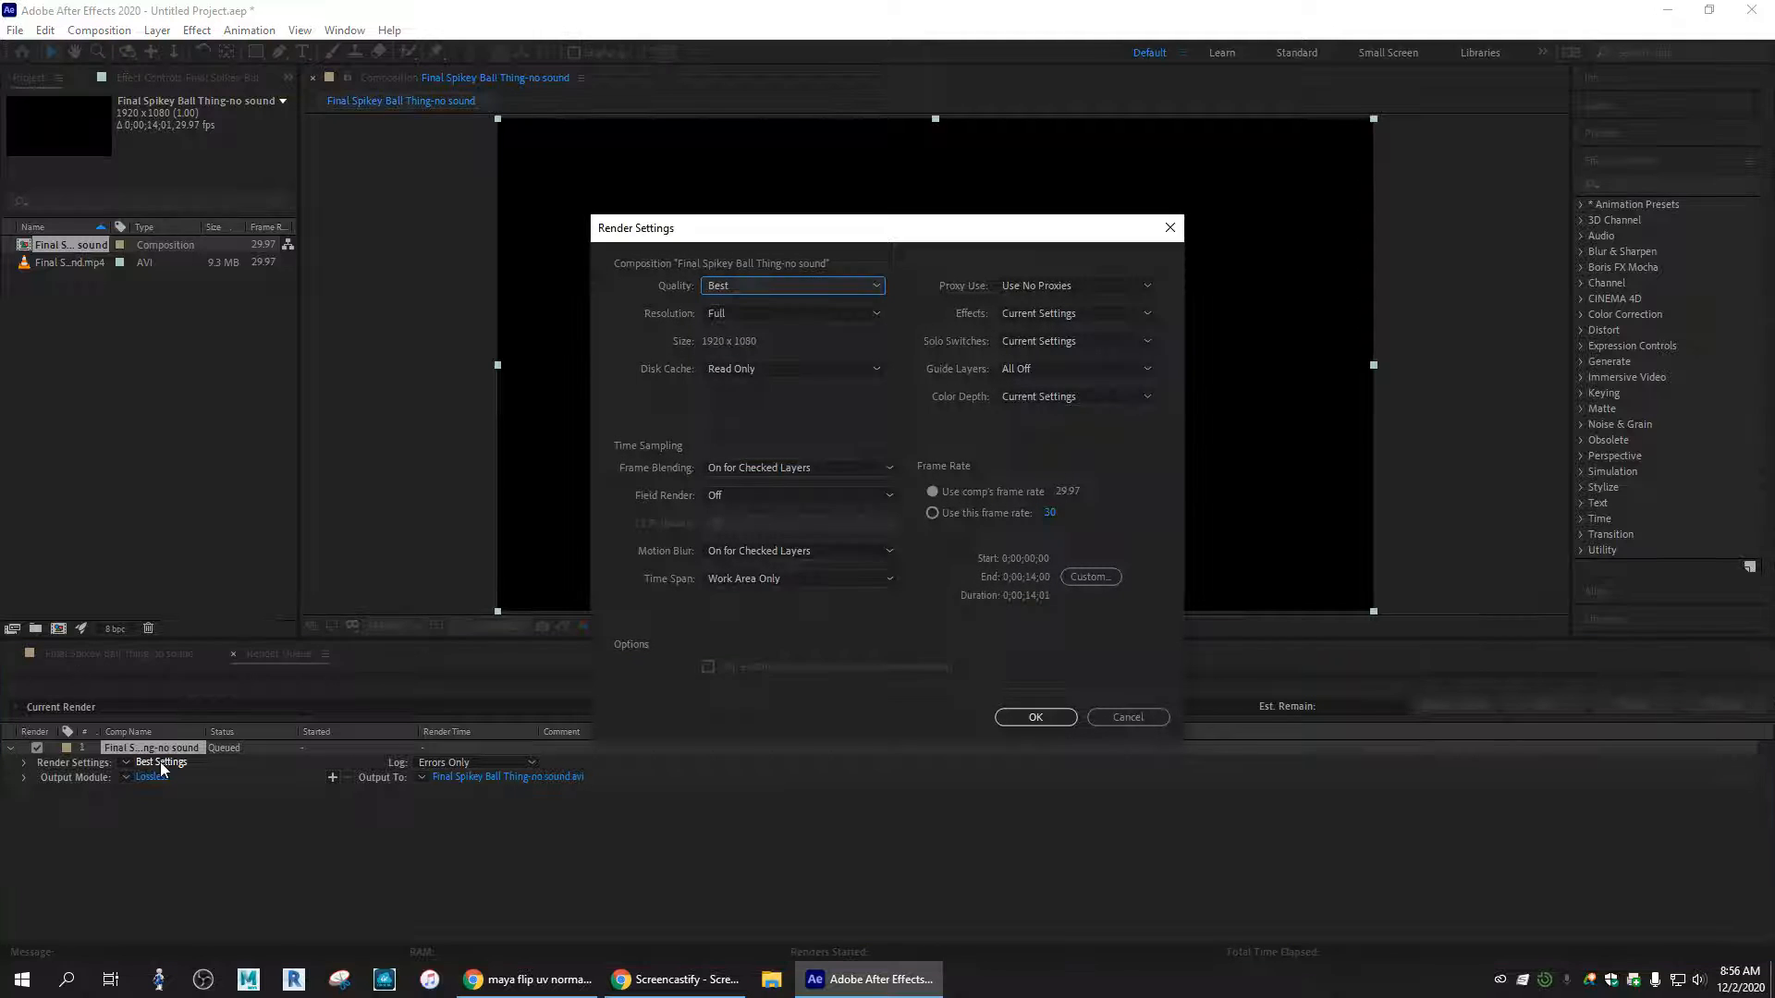
{"action": "left_click", "coordinate": [716, 284]}
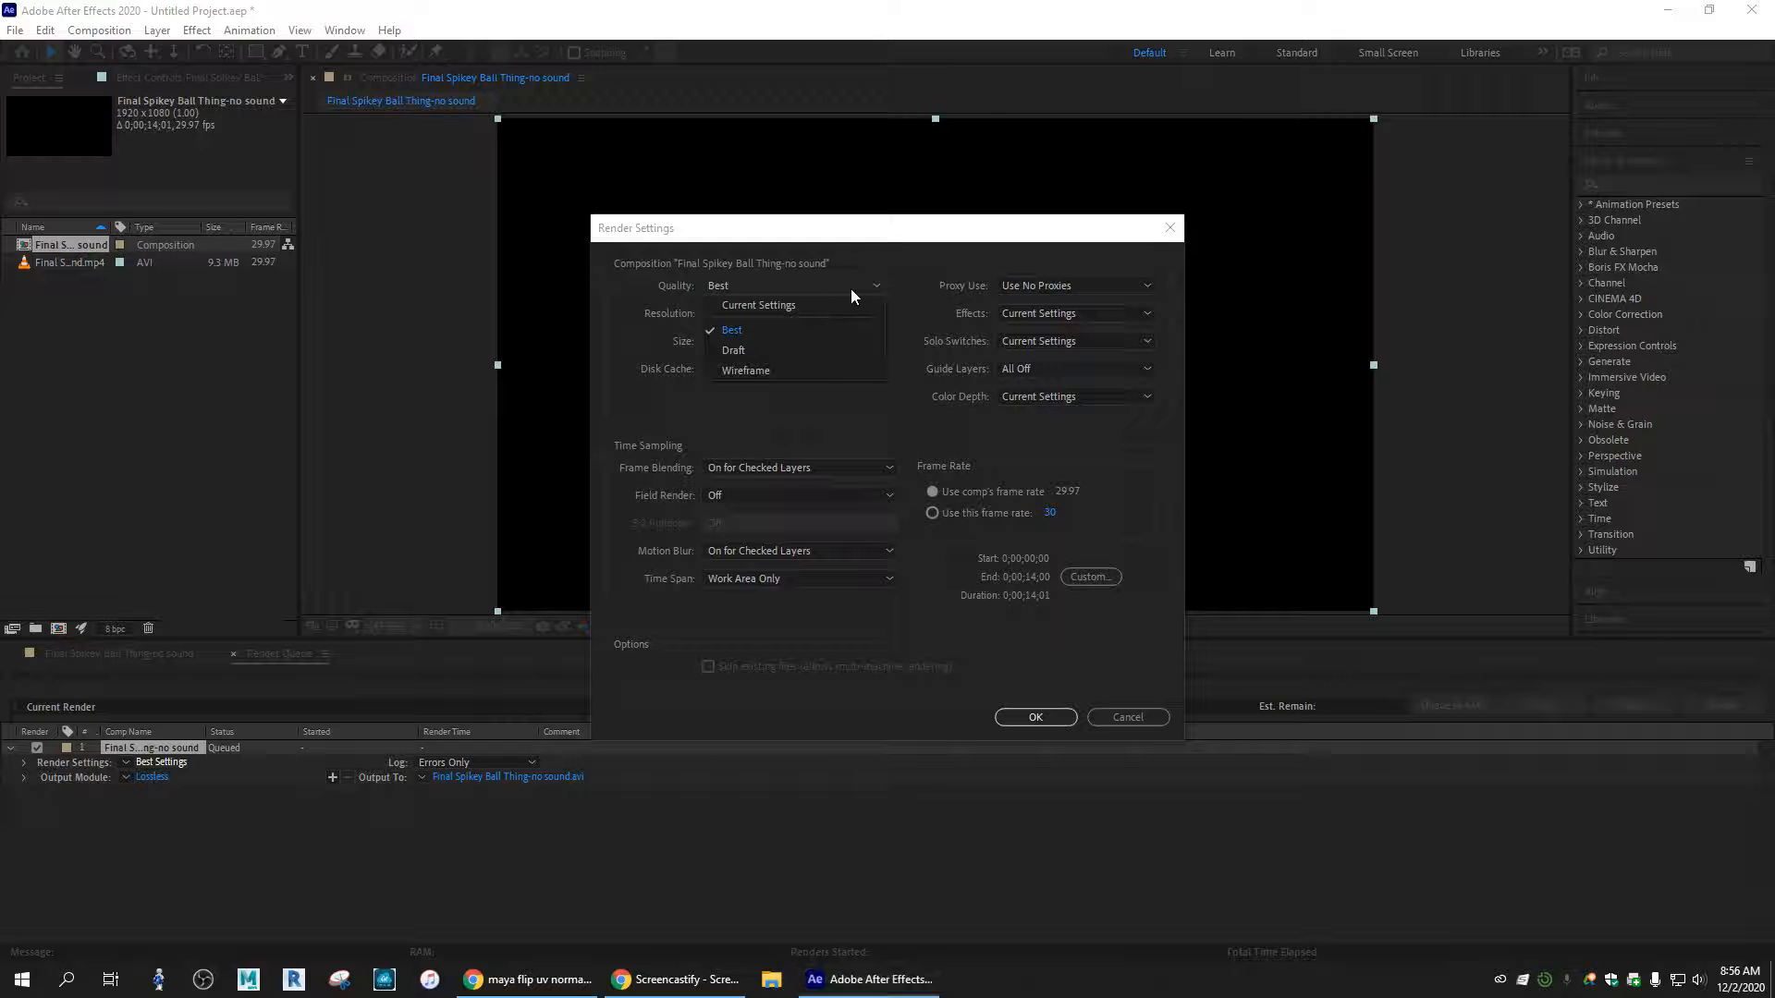
{"action": "left_click", "coordinate": [736, 311]}
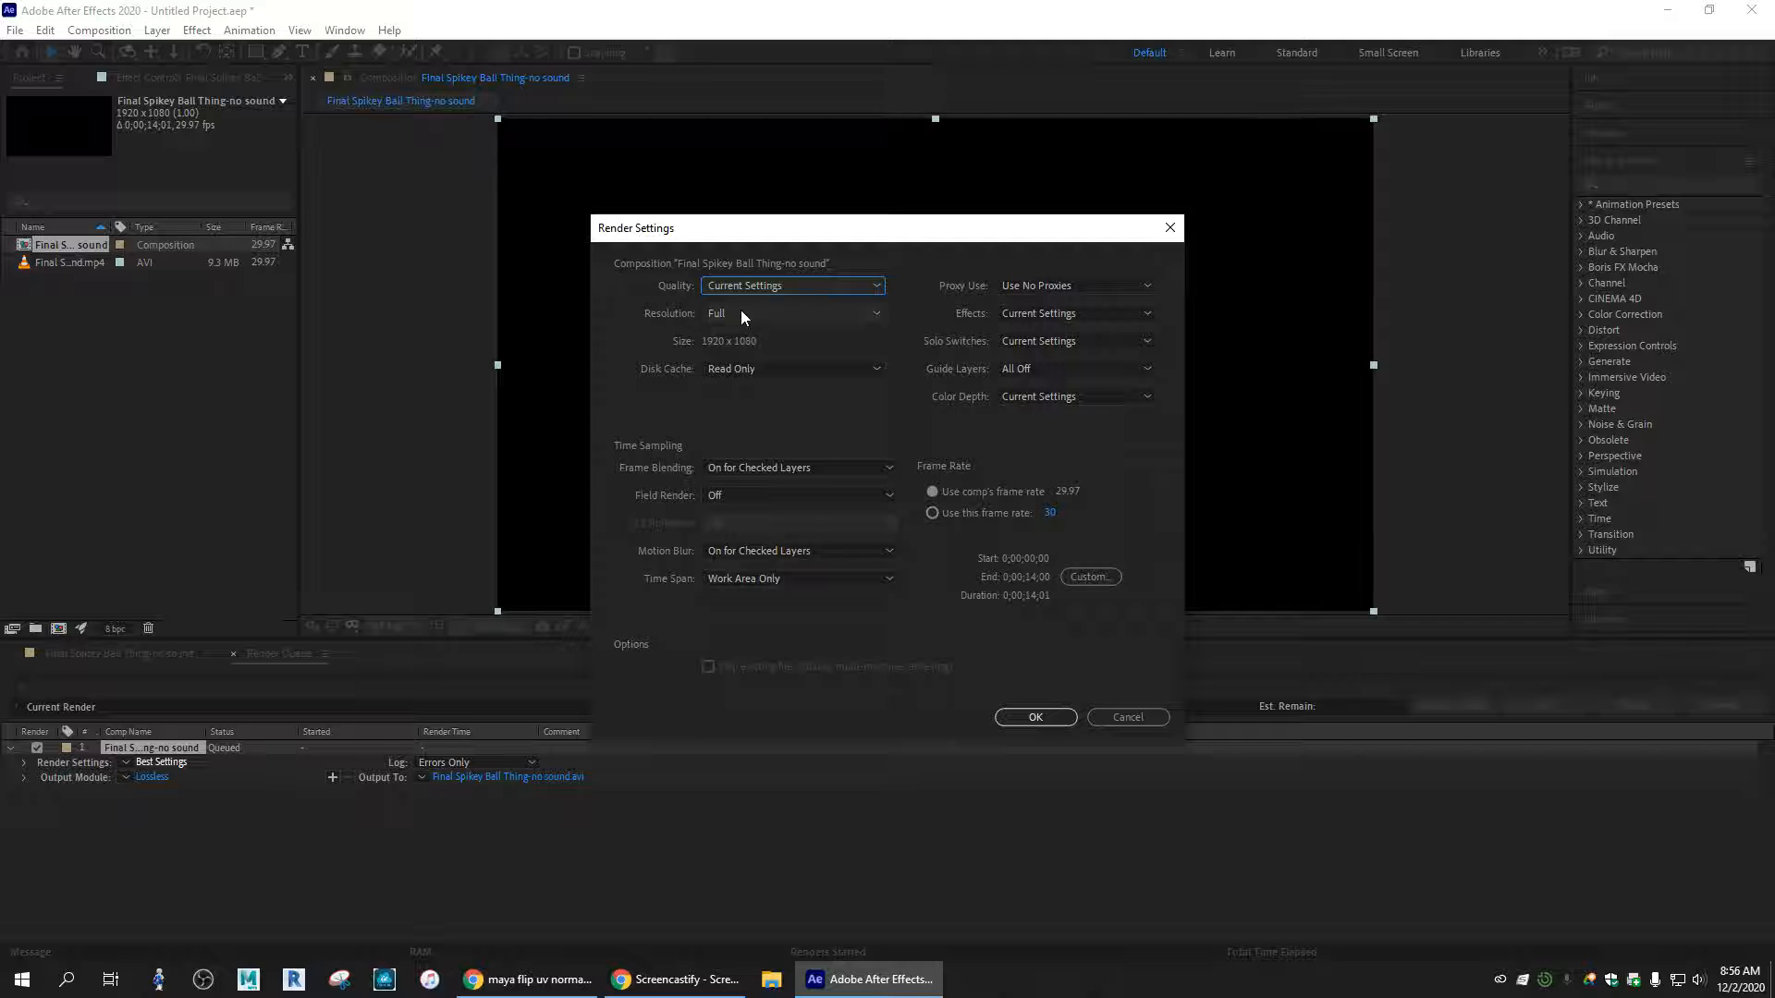
{"action": "left_click", "coordinate": [826, 285]}
{"action": "left_click", "coordinate": [791, 334]}
- Try Half as the render resolution, set it back to Full, and apply the render settings
{"action": "left_click", "coordinate": [736, 318]}
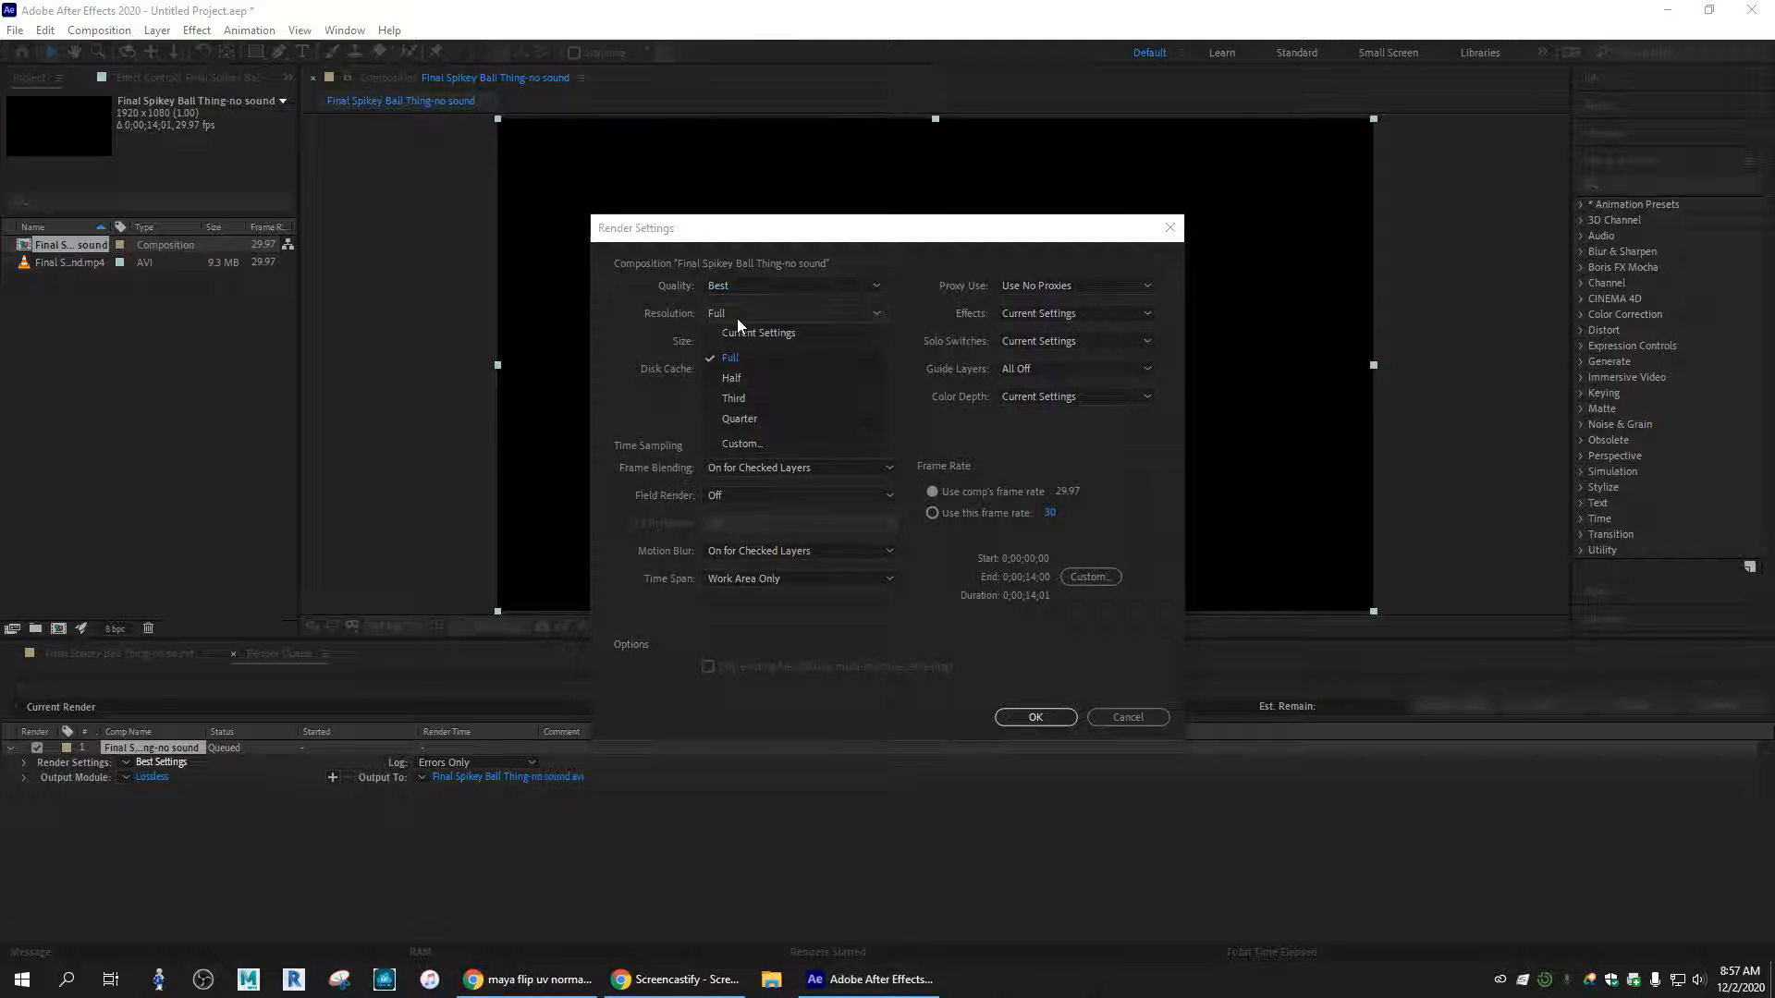
{"action": "left_click", "coordinate": [736, 379]}
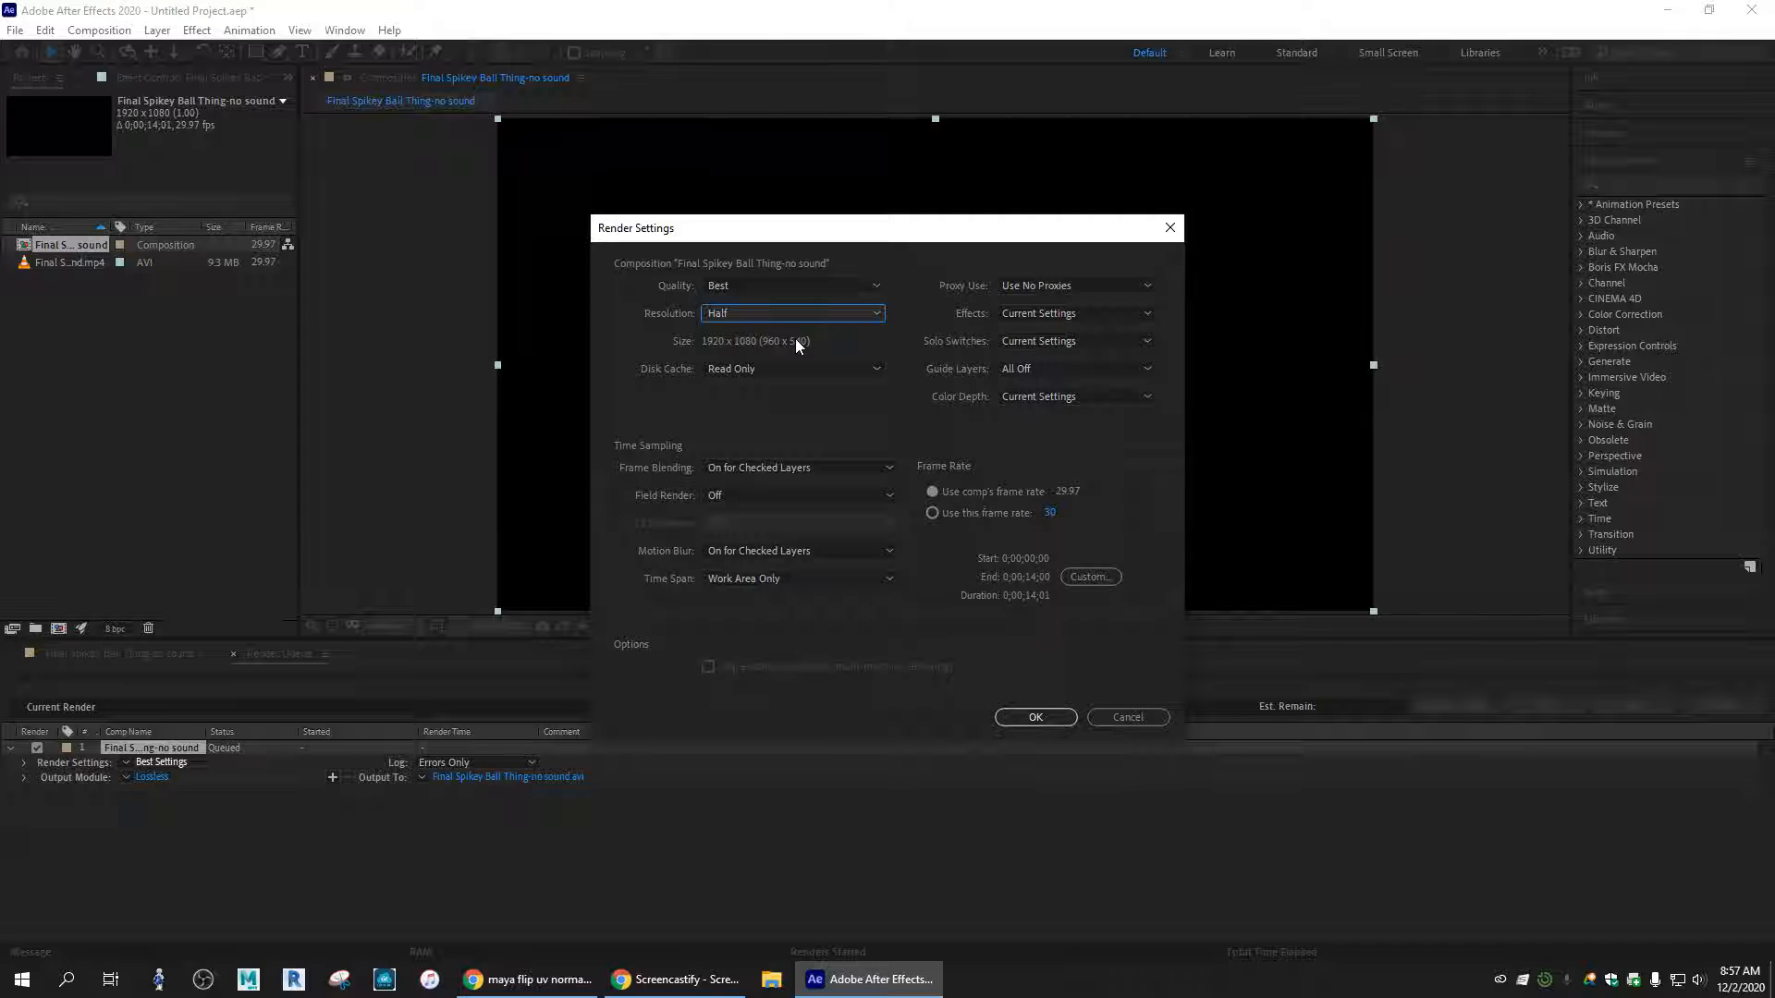
{"action": "left_click", "coordinate": [725, 313]}
{"action": "left_click", "coordinate": [762, 353]}
{"action": "left_click", "coordinate": [757, 312]}
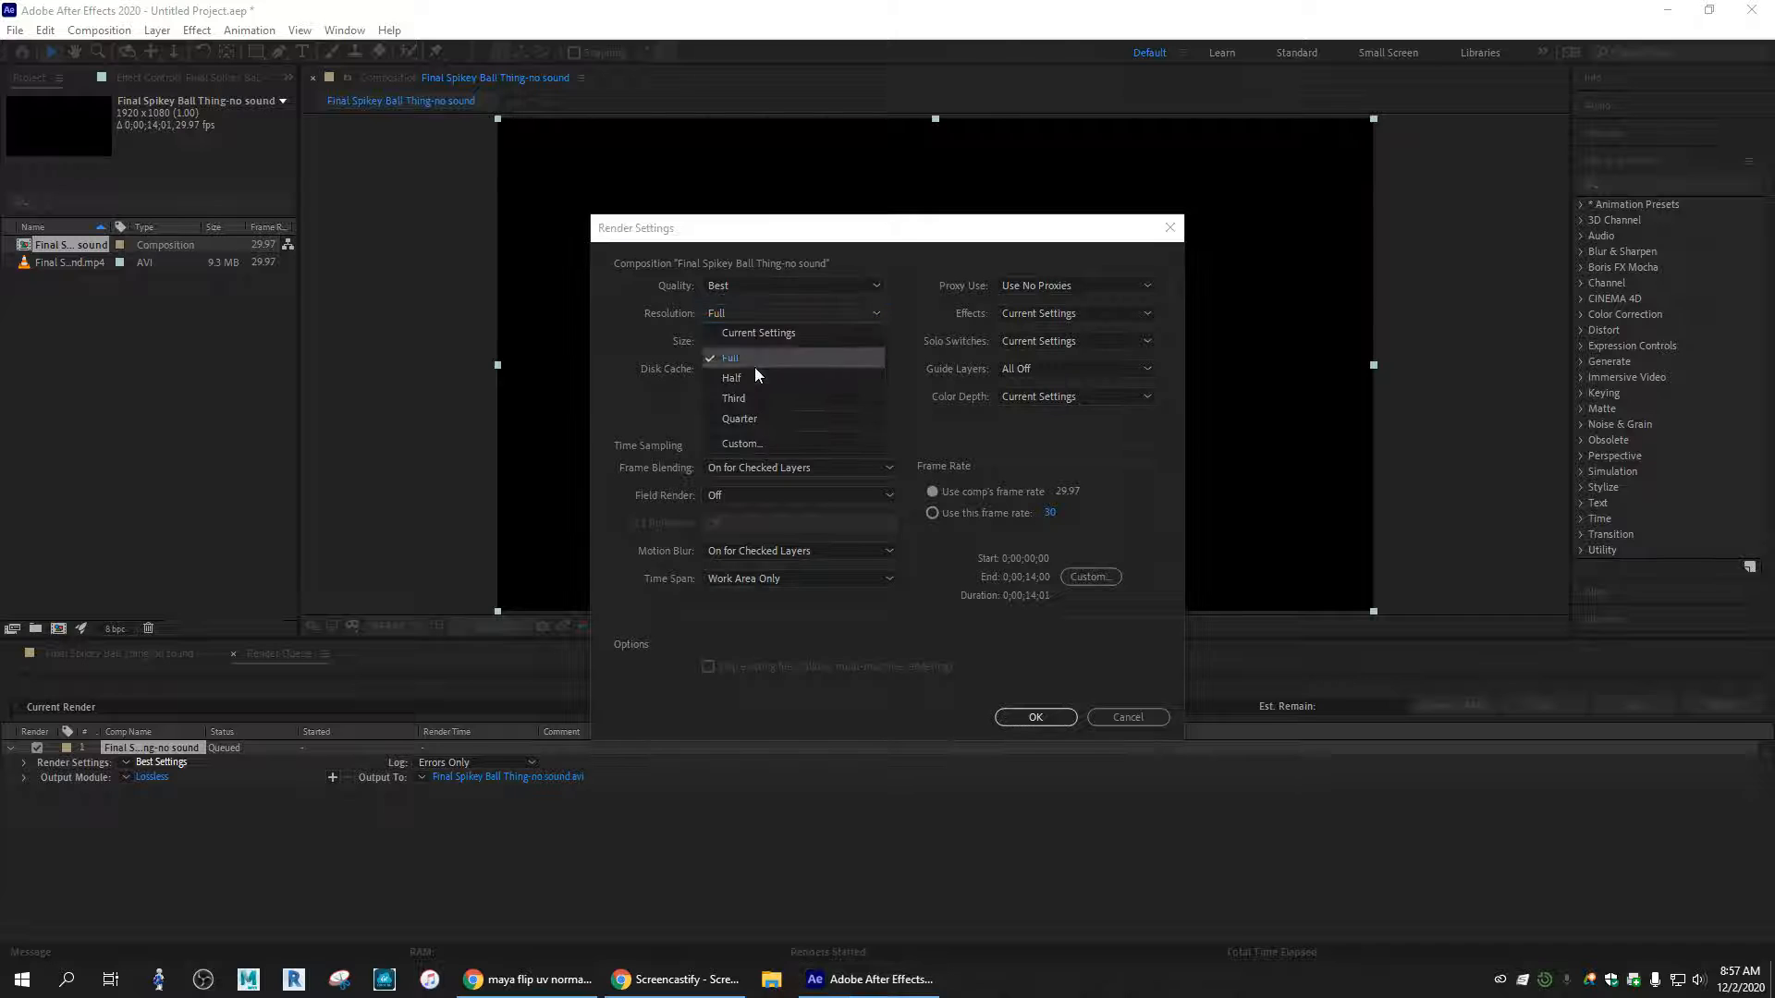
{"action": "left_click", "coordinate": [752, 375]}
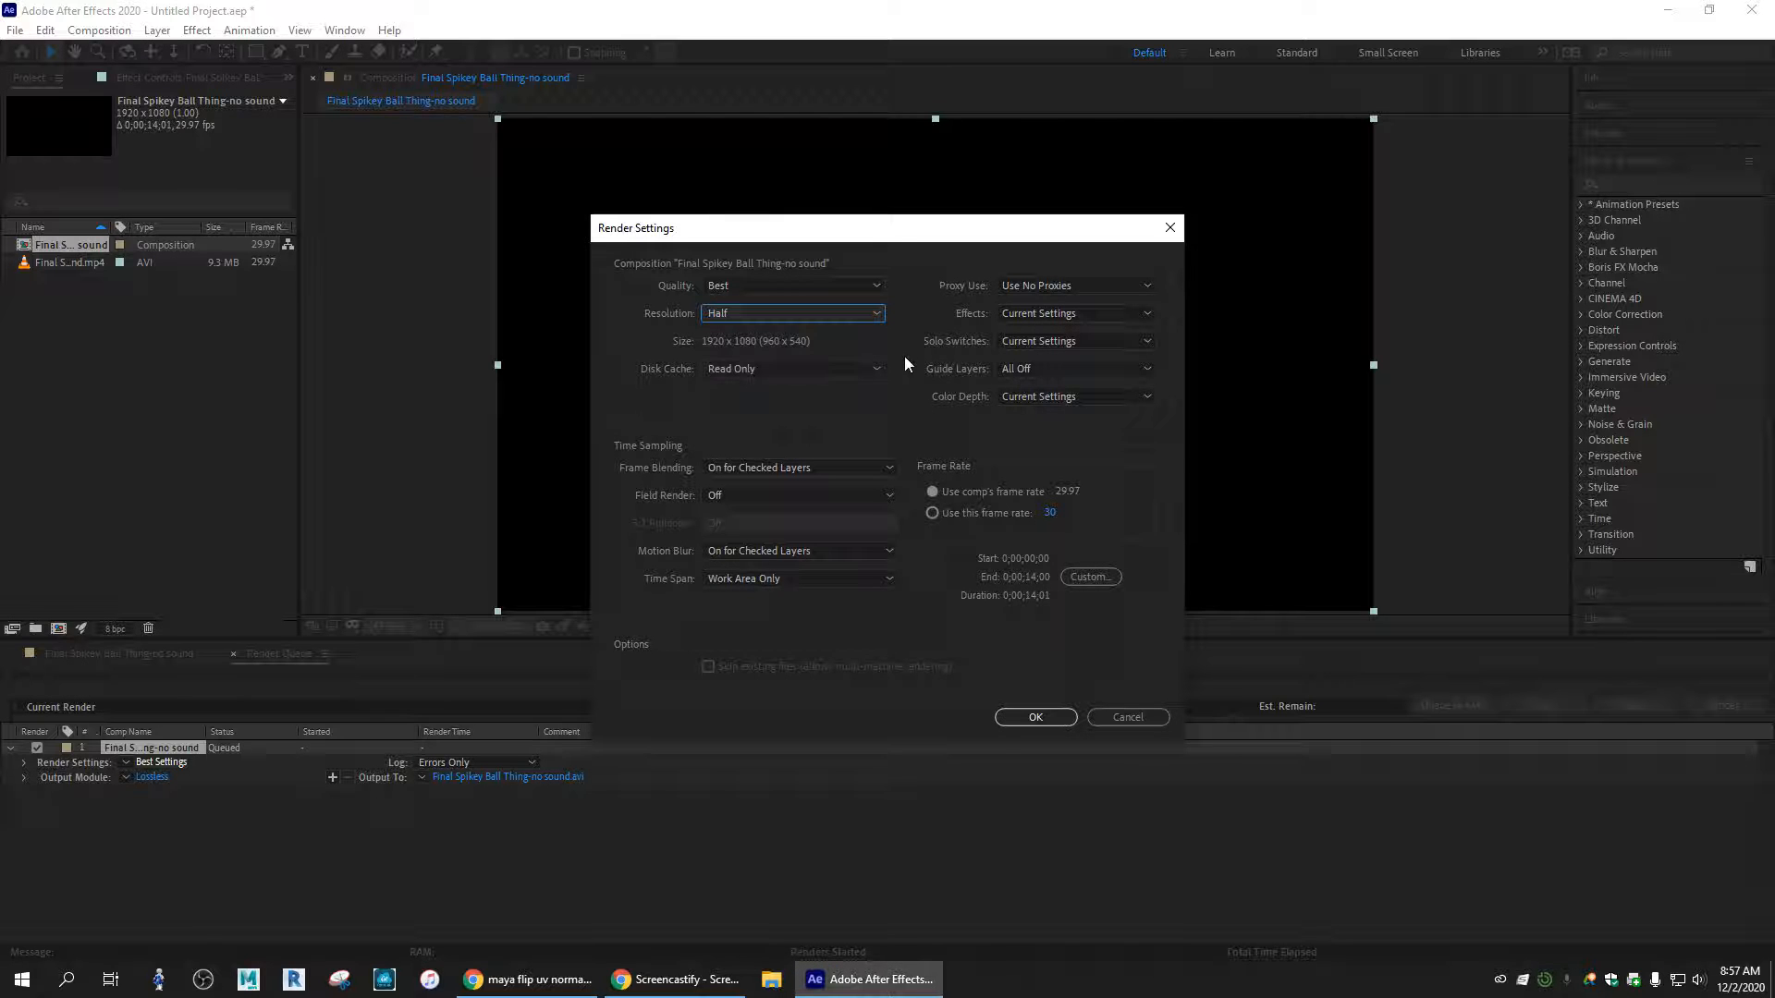
{"action": "left_click", "coordinate": [755, 309]}
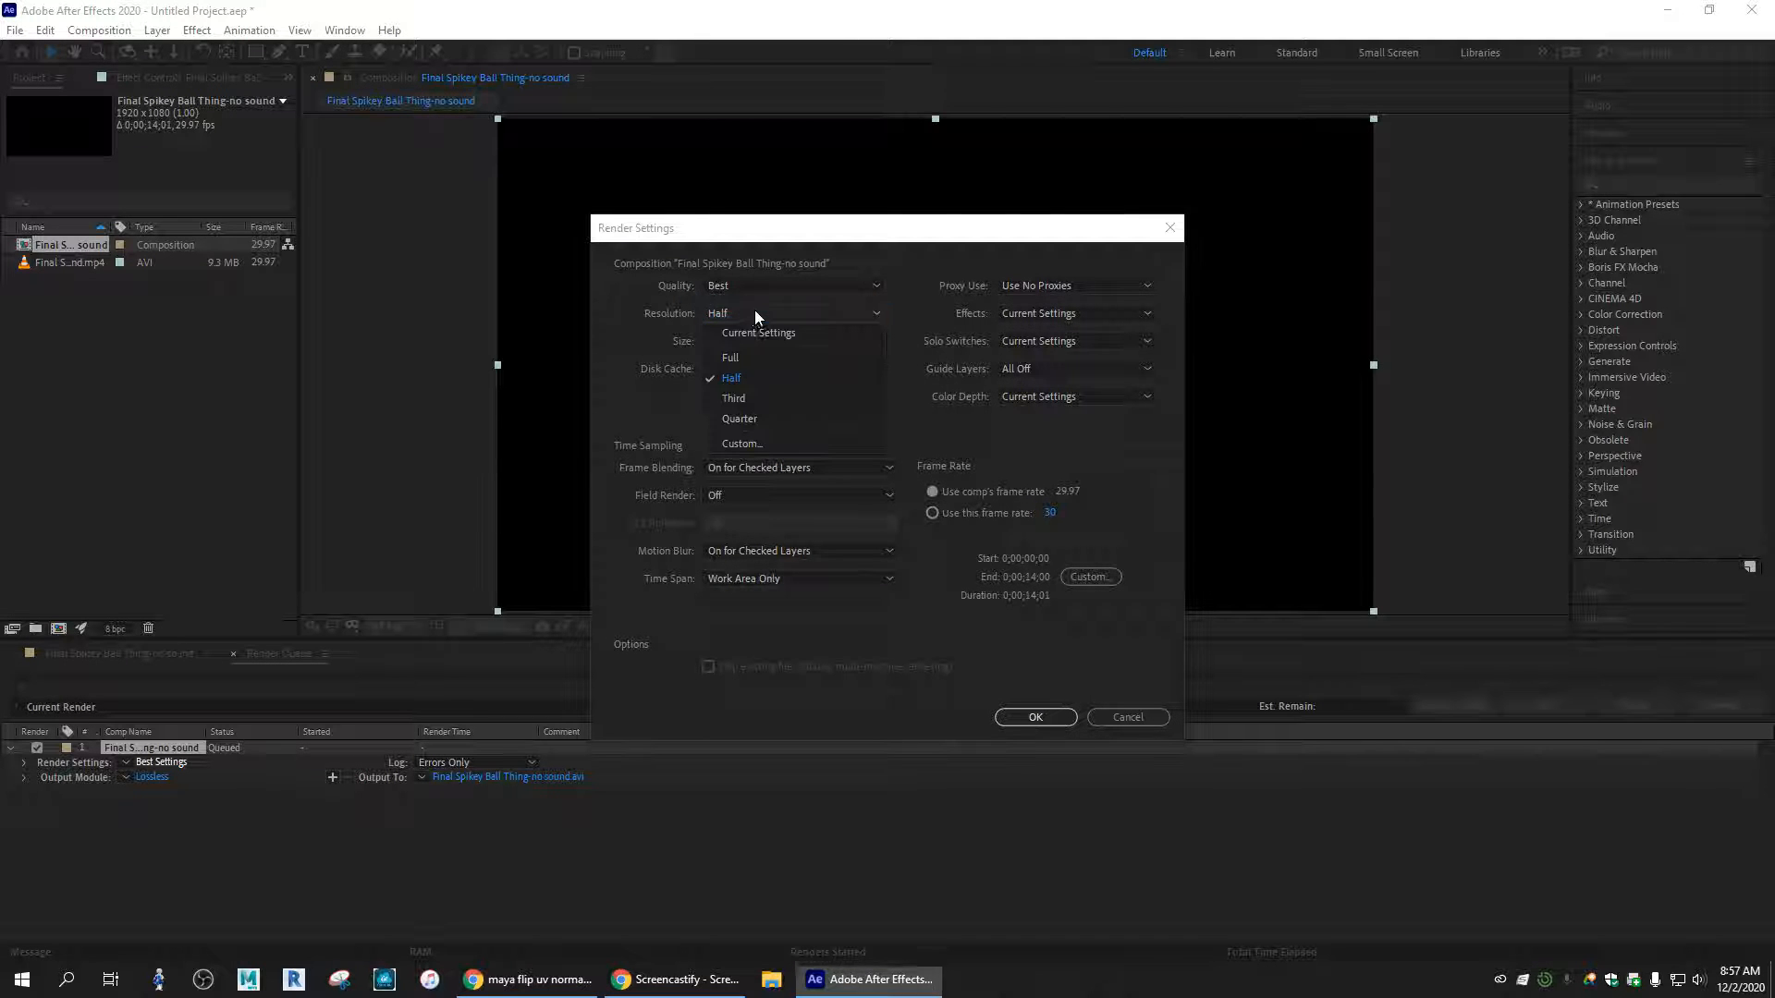
{"action": "left_click", "coordinate": [742, 352]}
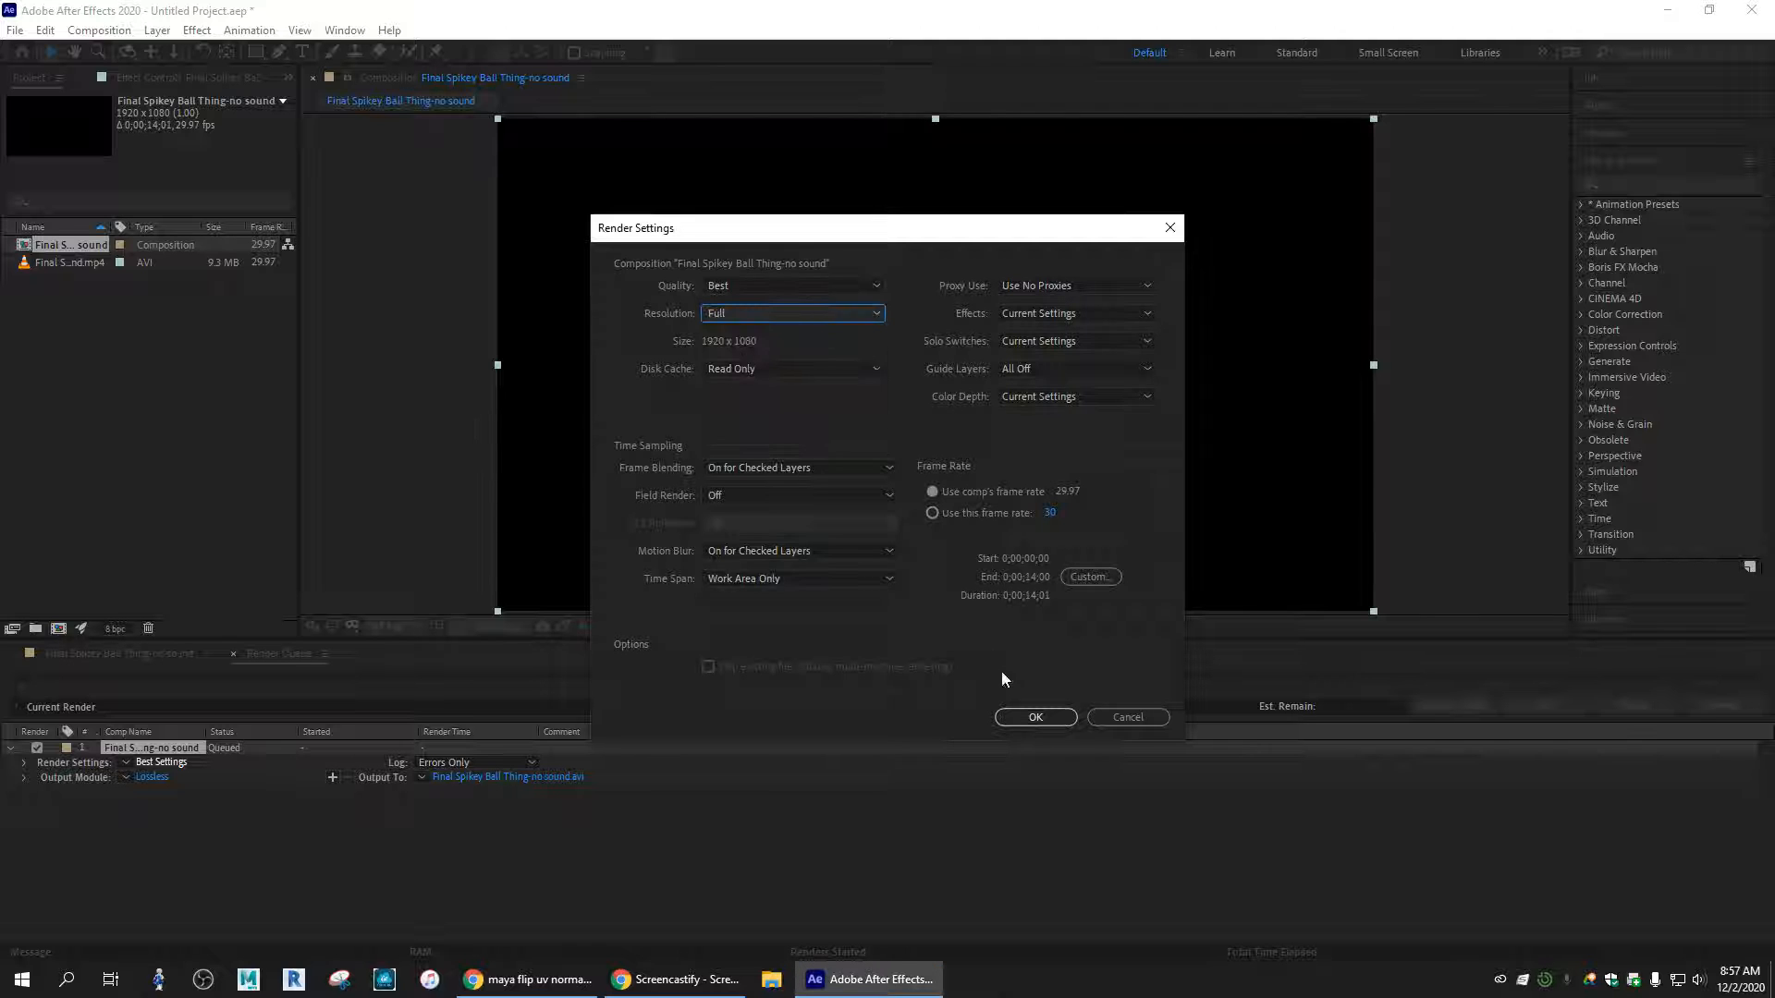
{"action": "left_click", "coordinate": [1032, 718]}
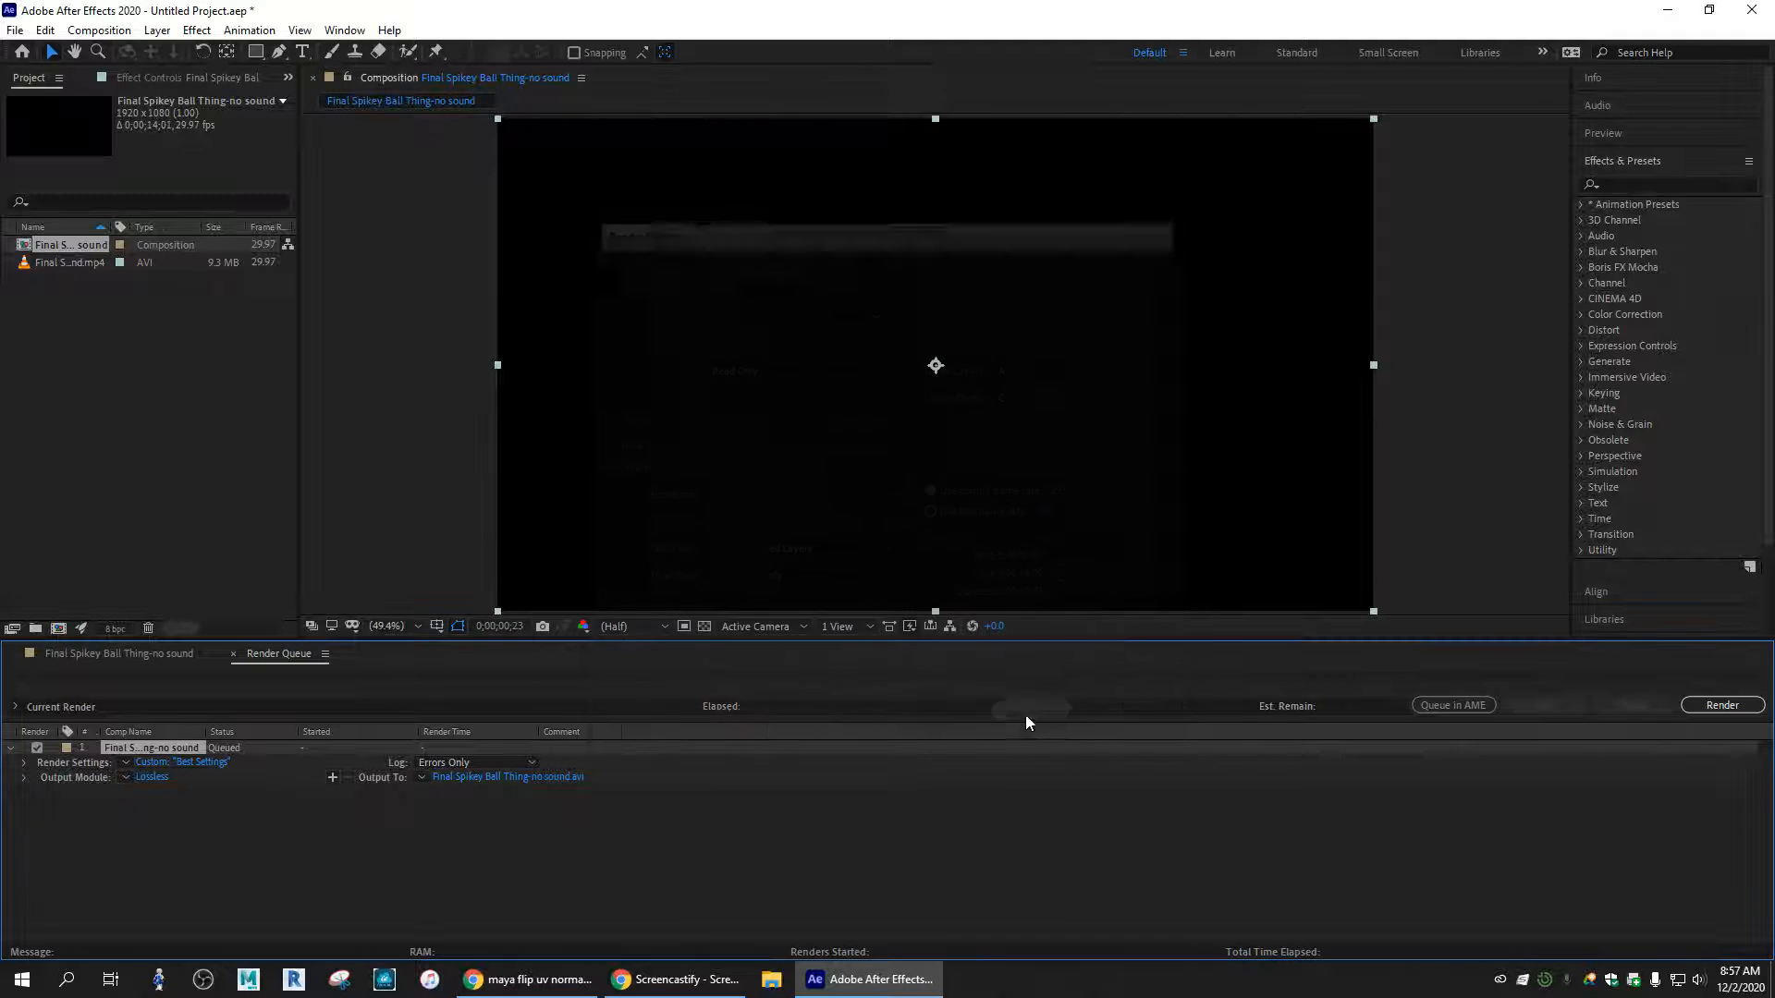
- Configure the output module with AVI as the format and None as the post-render action
{"action": "left_click", "coordinate": [151, 776]}
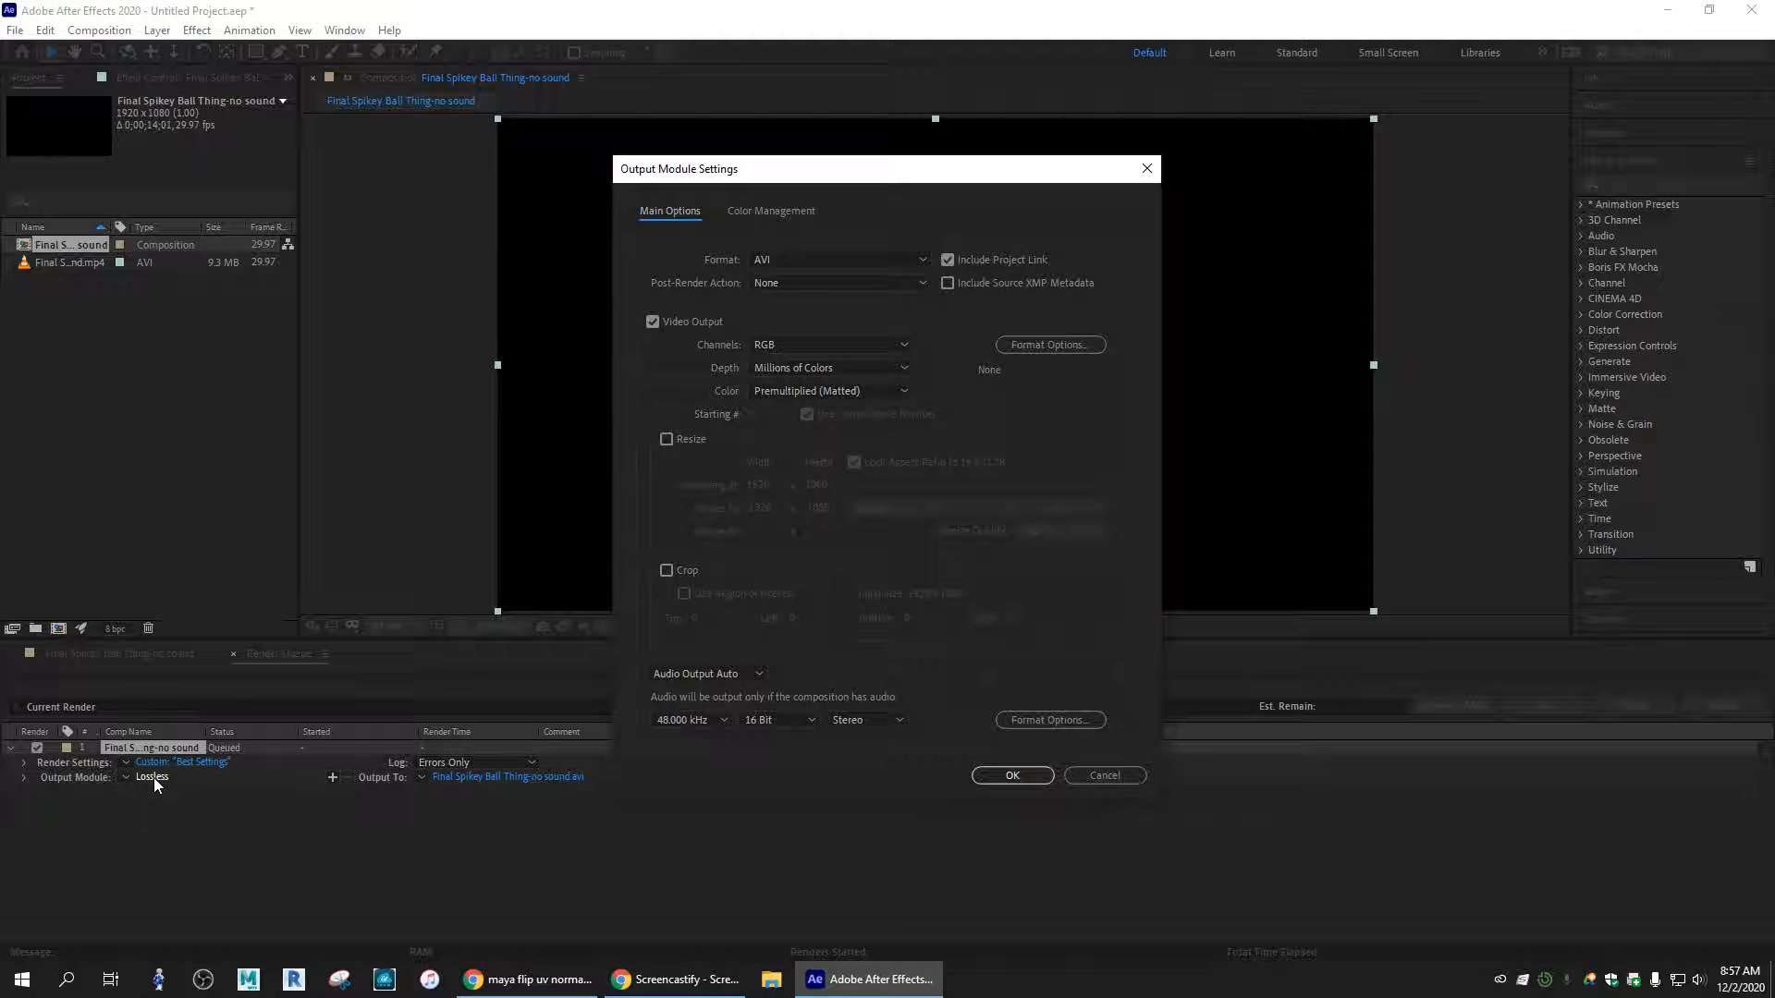
{"action": "left_click", "coordinate": [923, 261]}
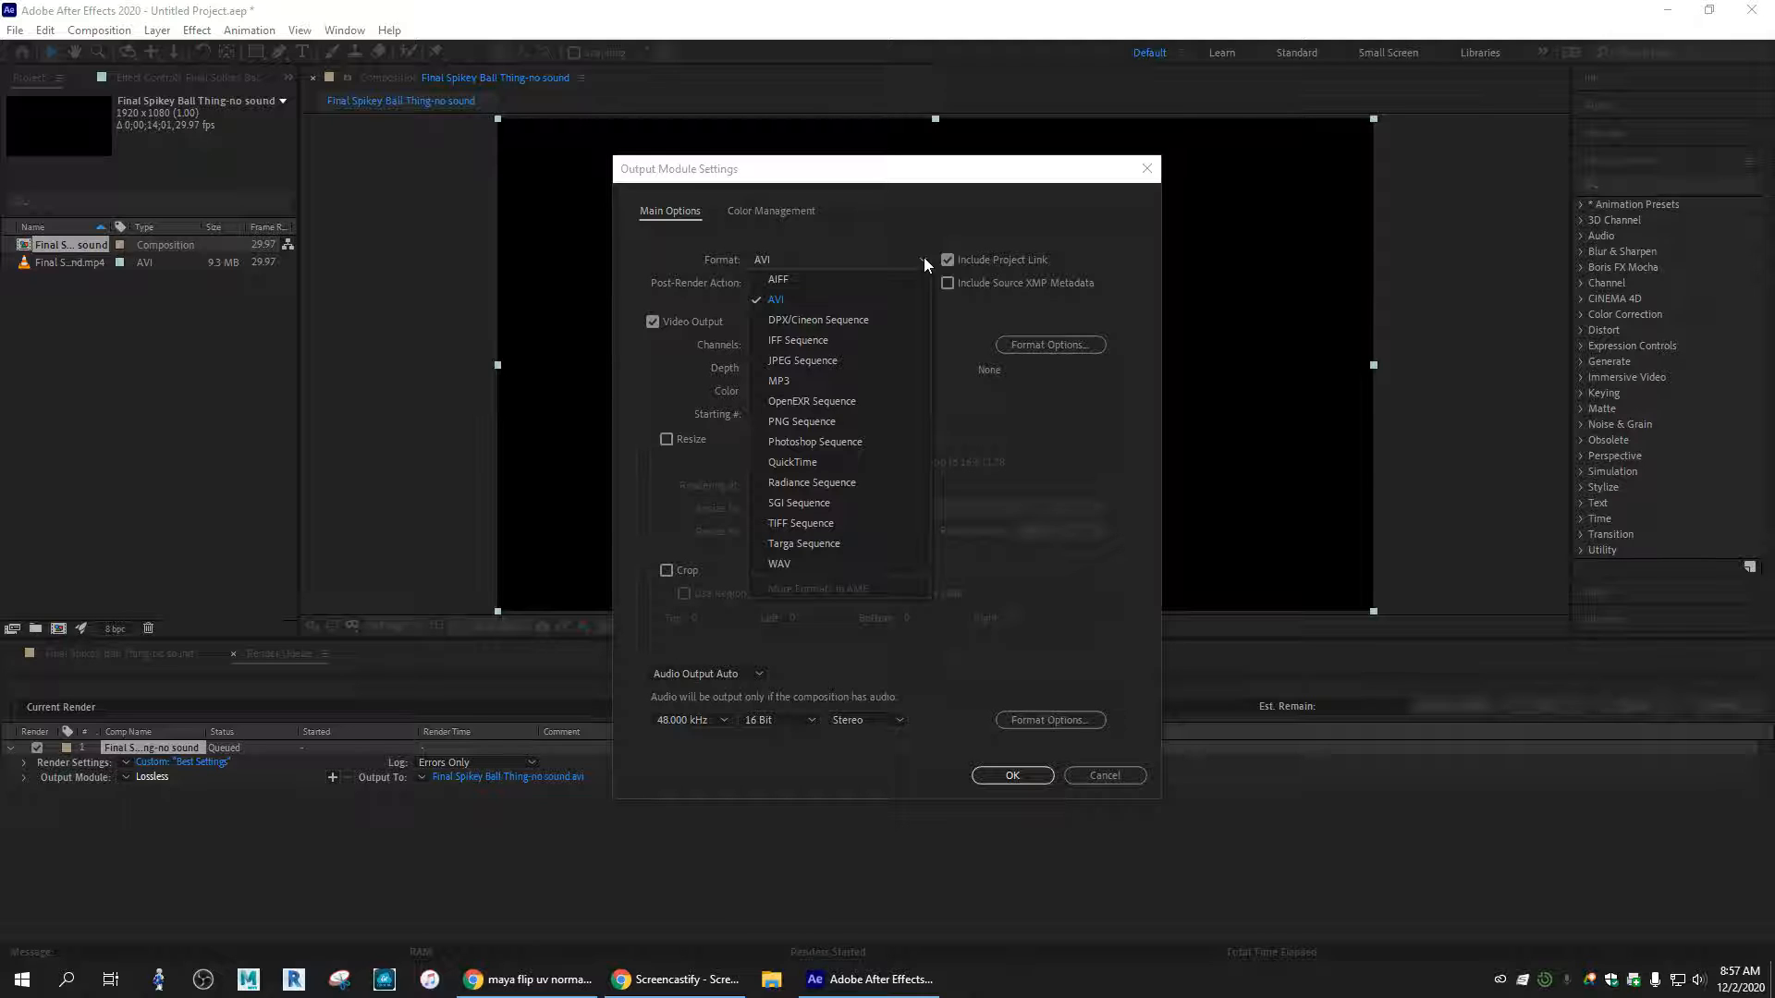
{"action": "left_click", "coordinate": [791, 298]}
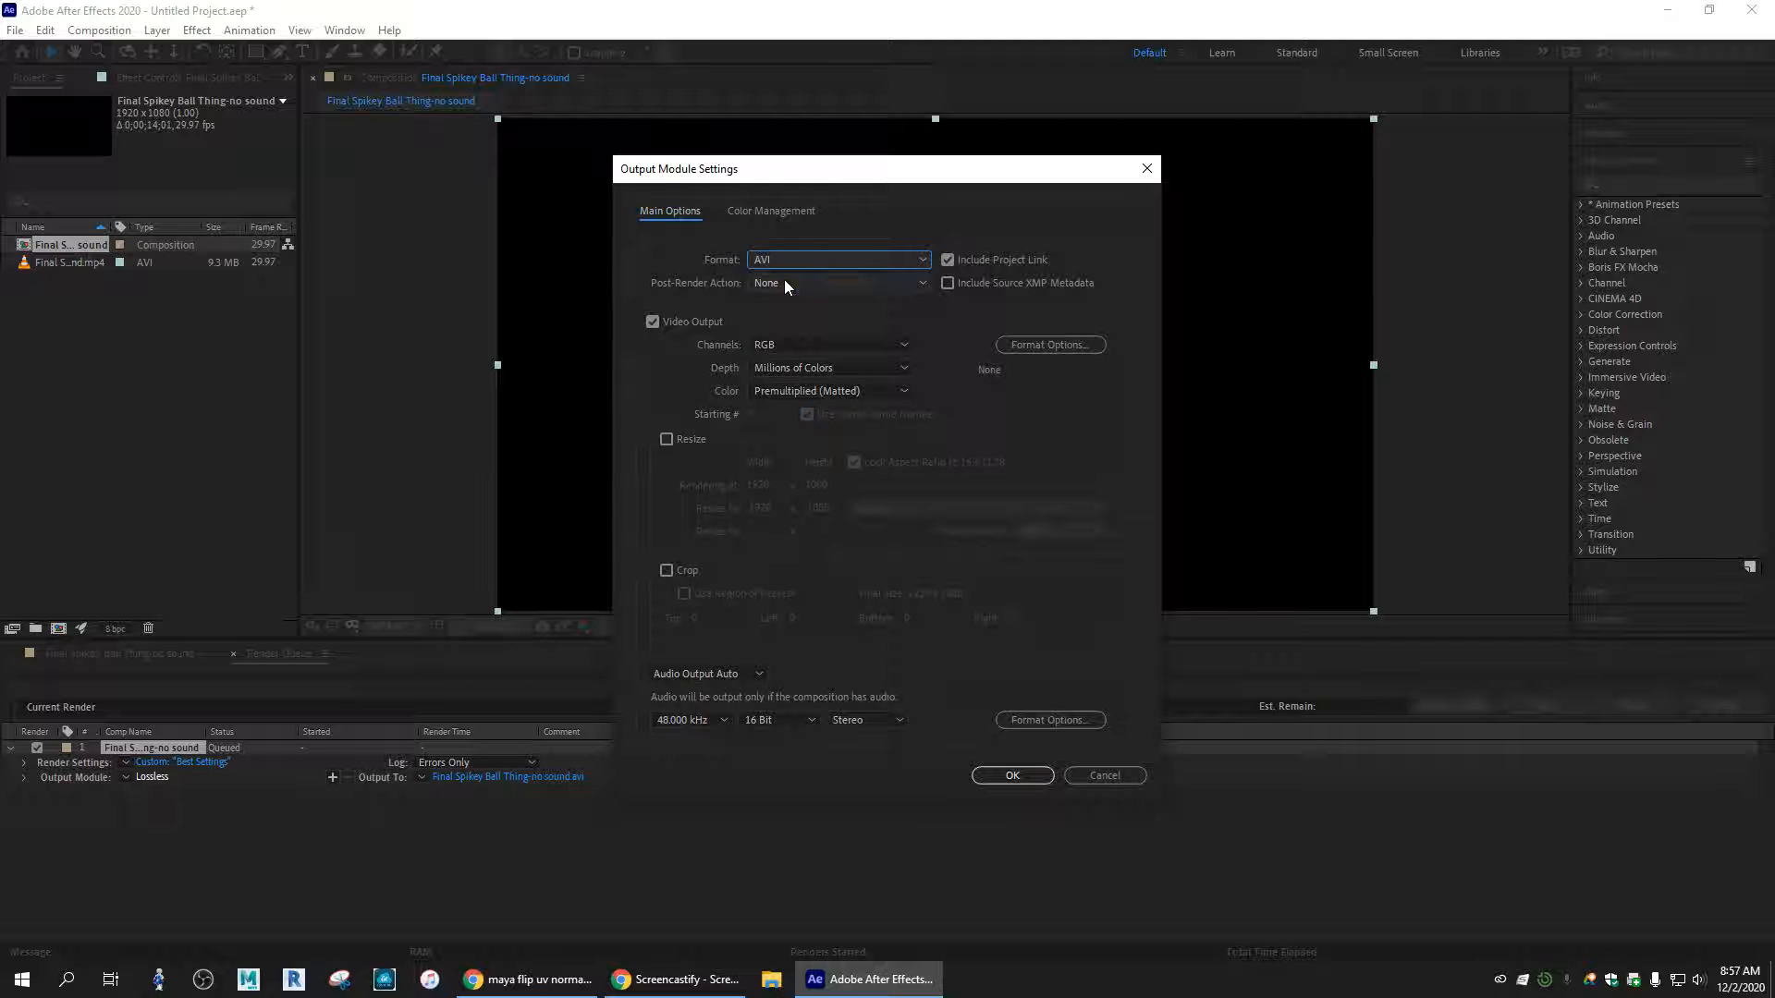
{"action": "left_click", "coordinate": [779, 285]}
{"action": "left_click", "coordinate": [778, 283]}
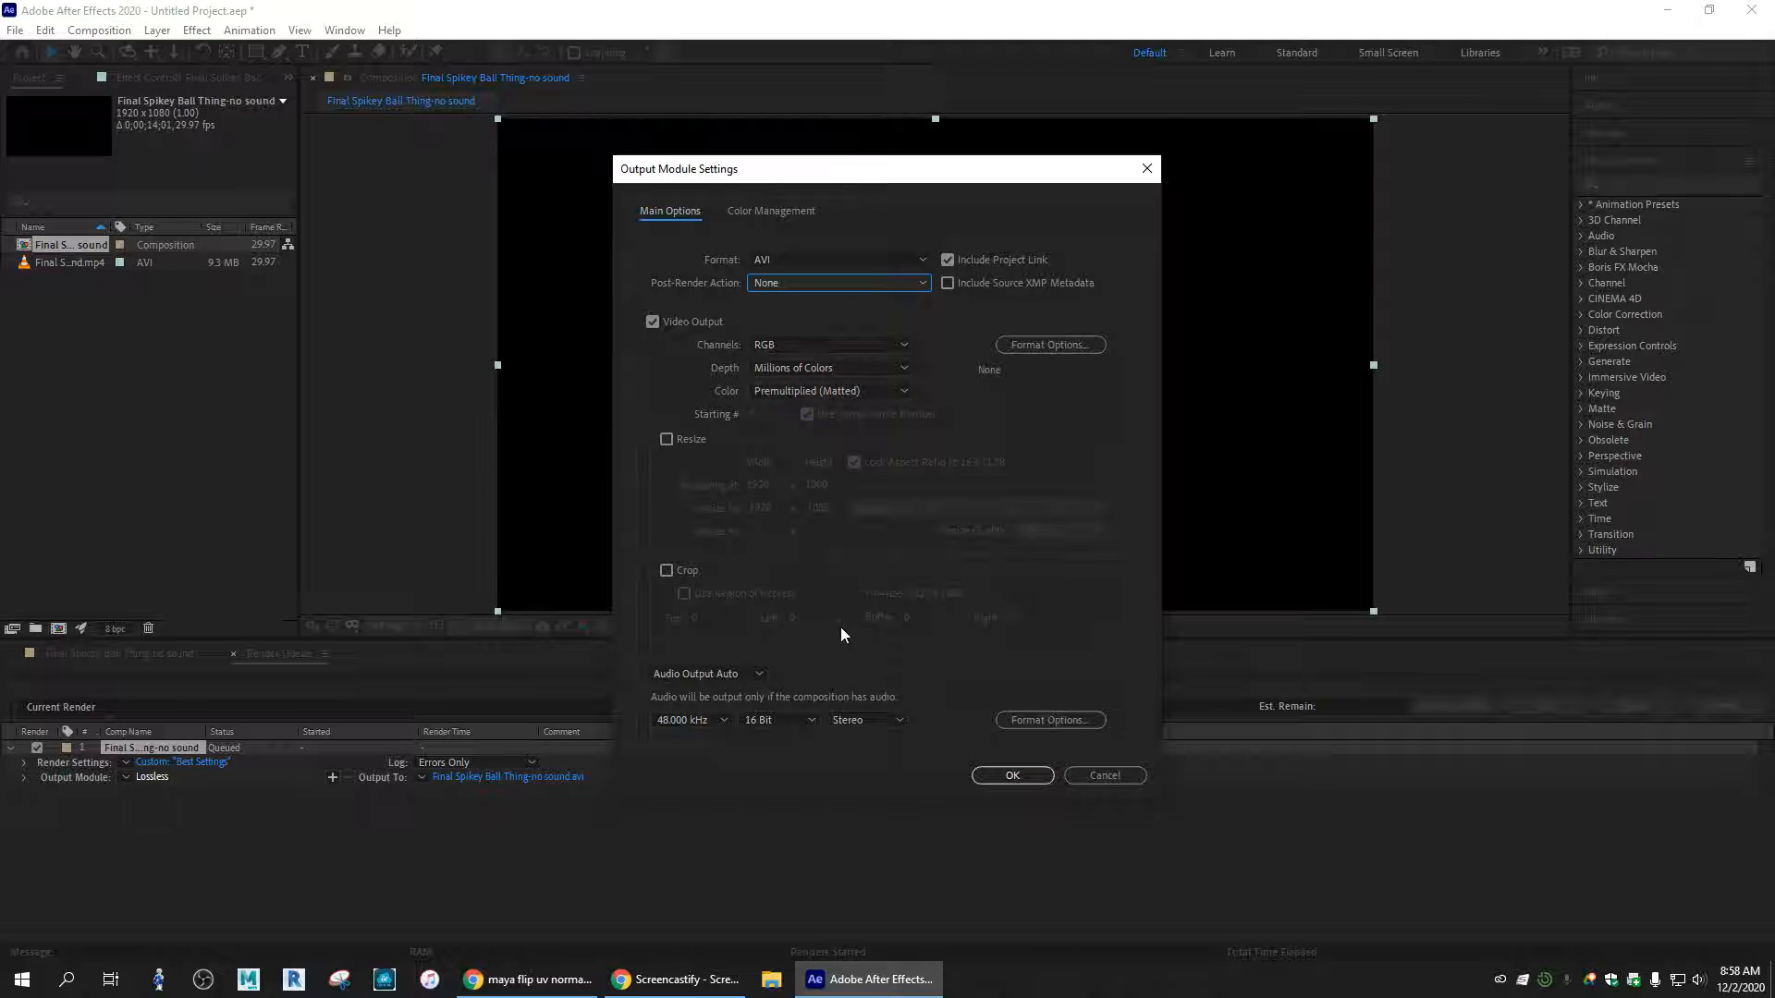
{"action": "left_click", "coordinate": [1006, 776]}
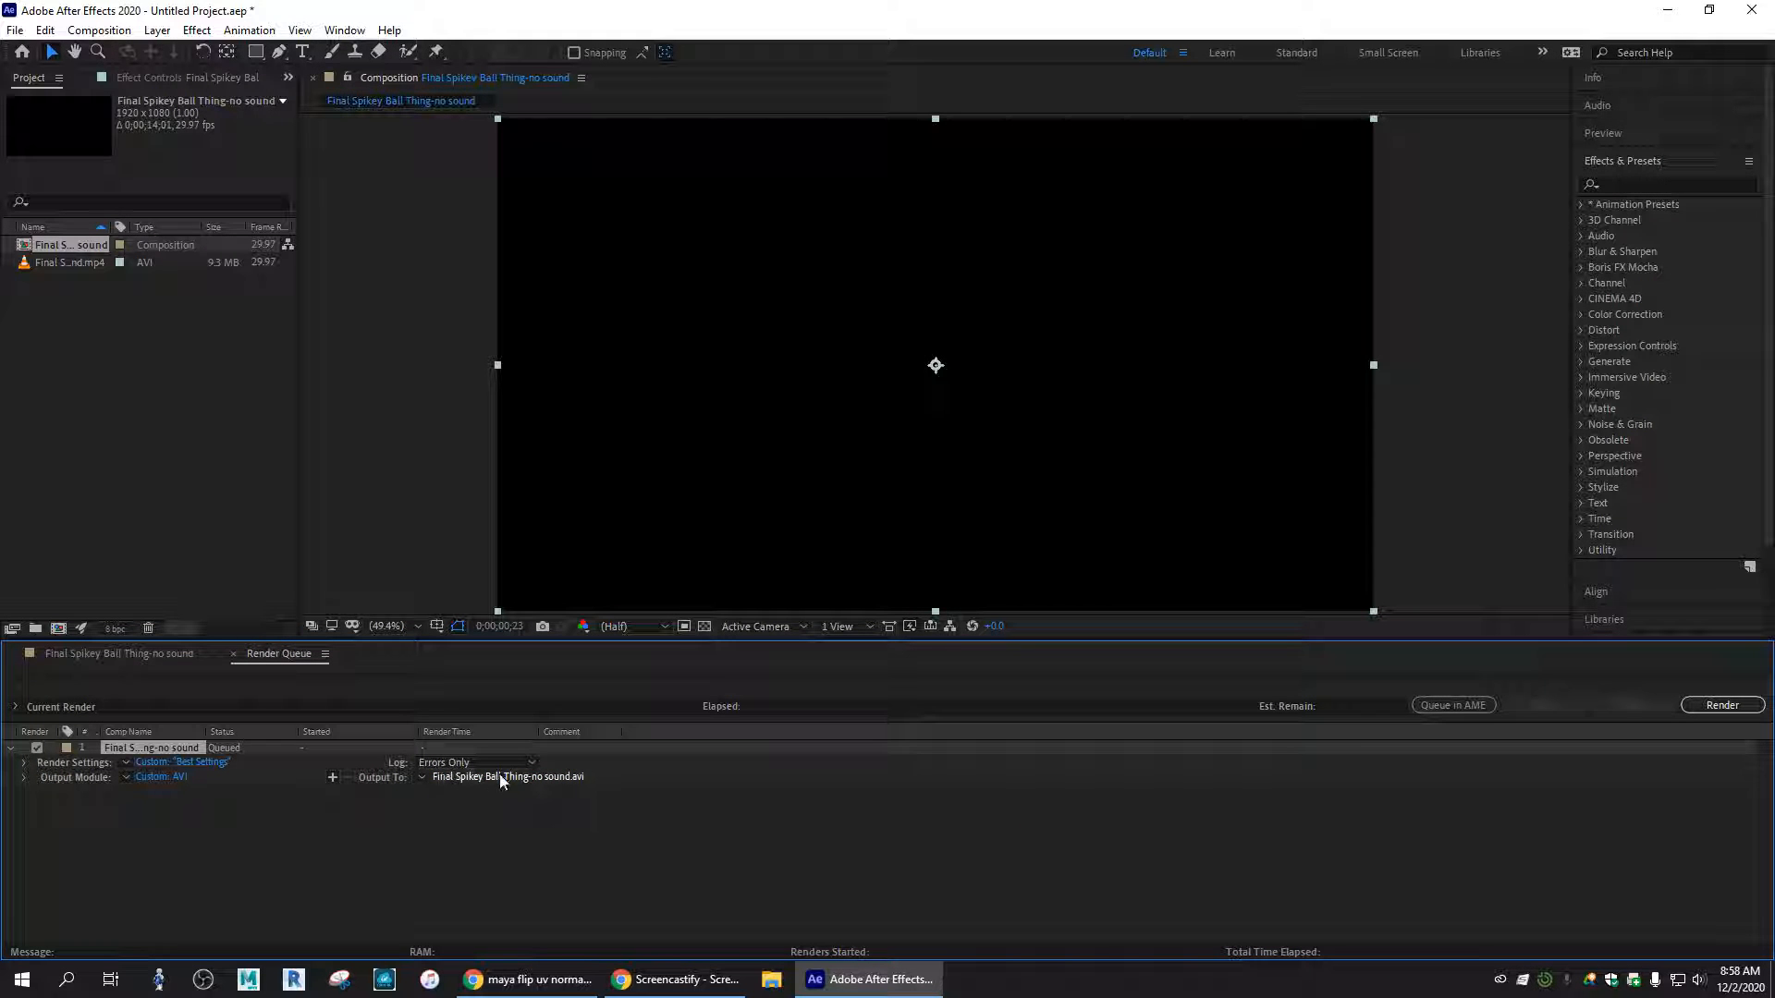
- Set the output destination to a new folder named "after effects renders" inside the sample projects folder on the Desktop
{"action": "left_click", "coordinate": [457, 779]}
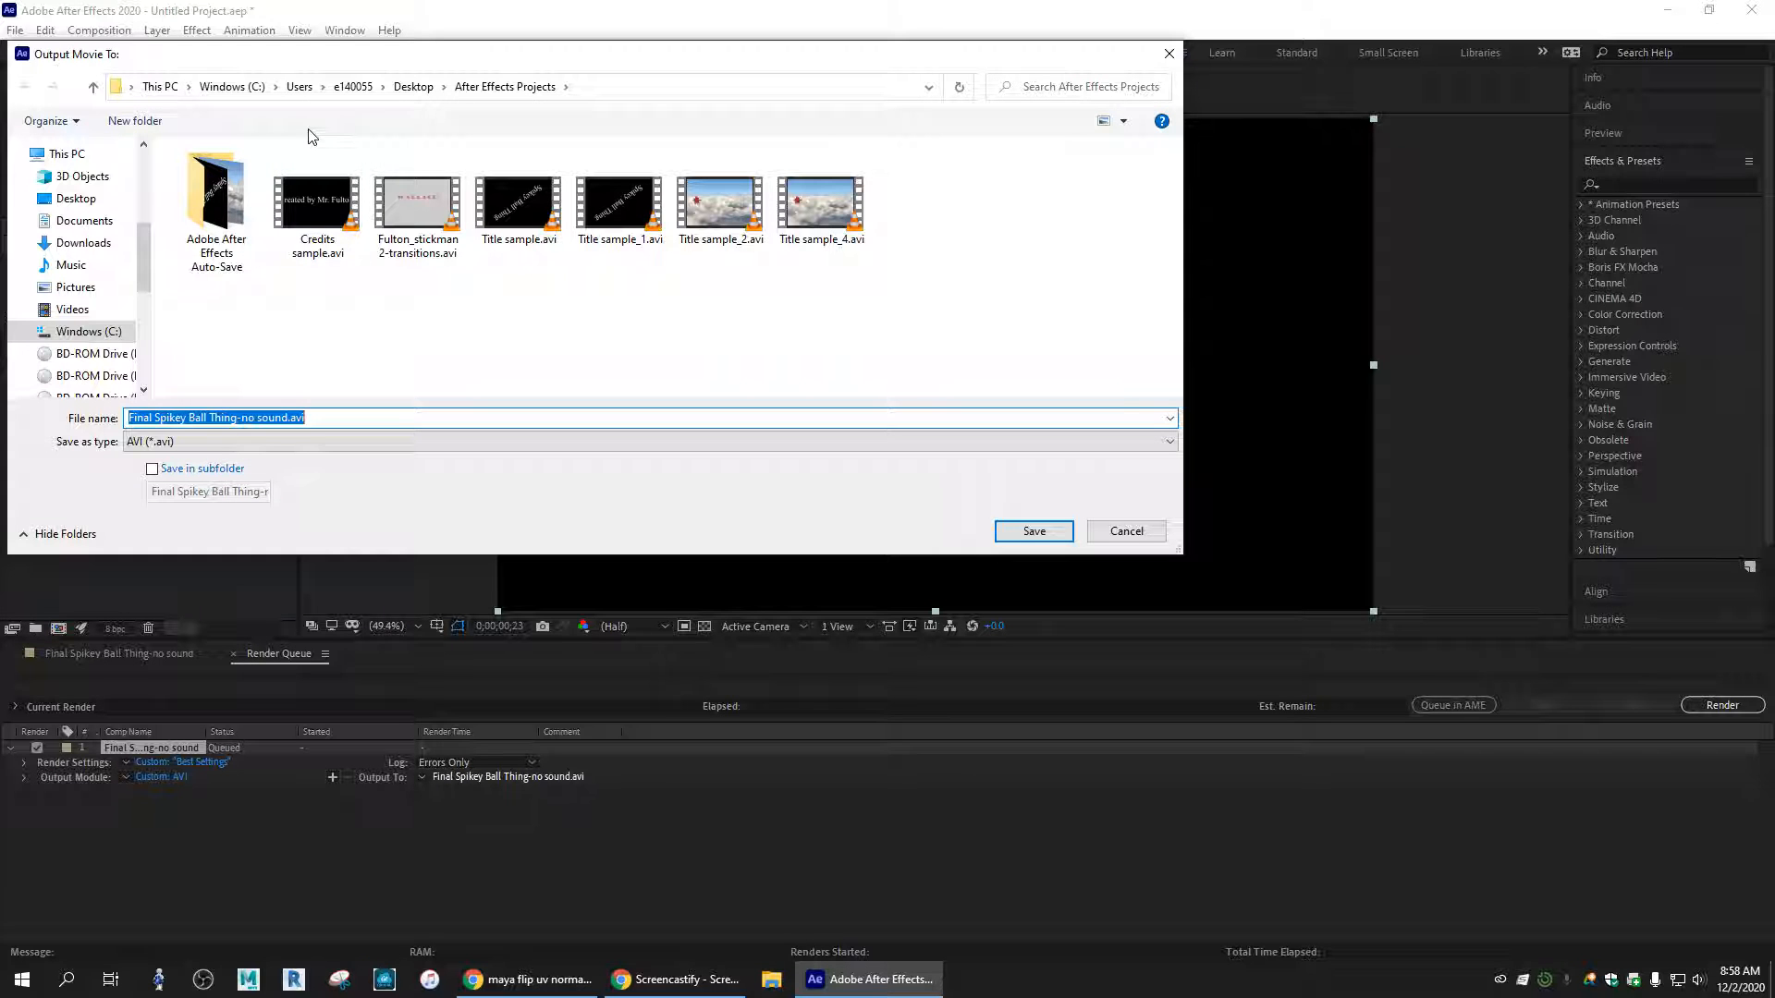
{"action": "left_click", "coordinate": [75, 200]}
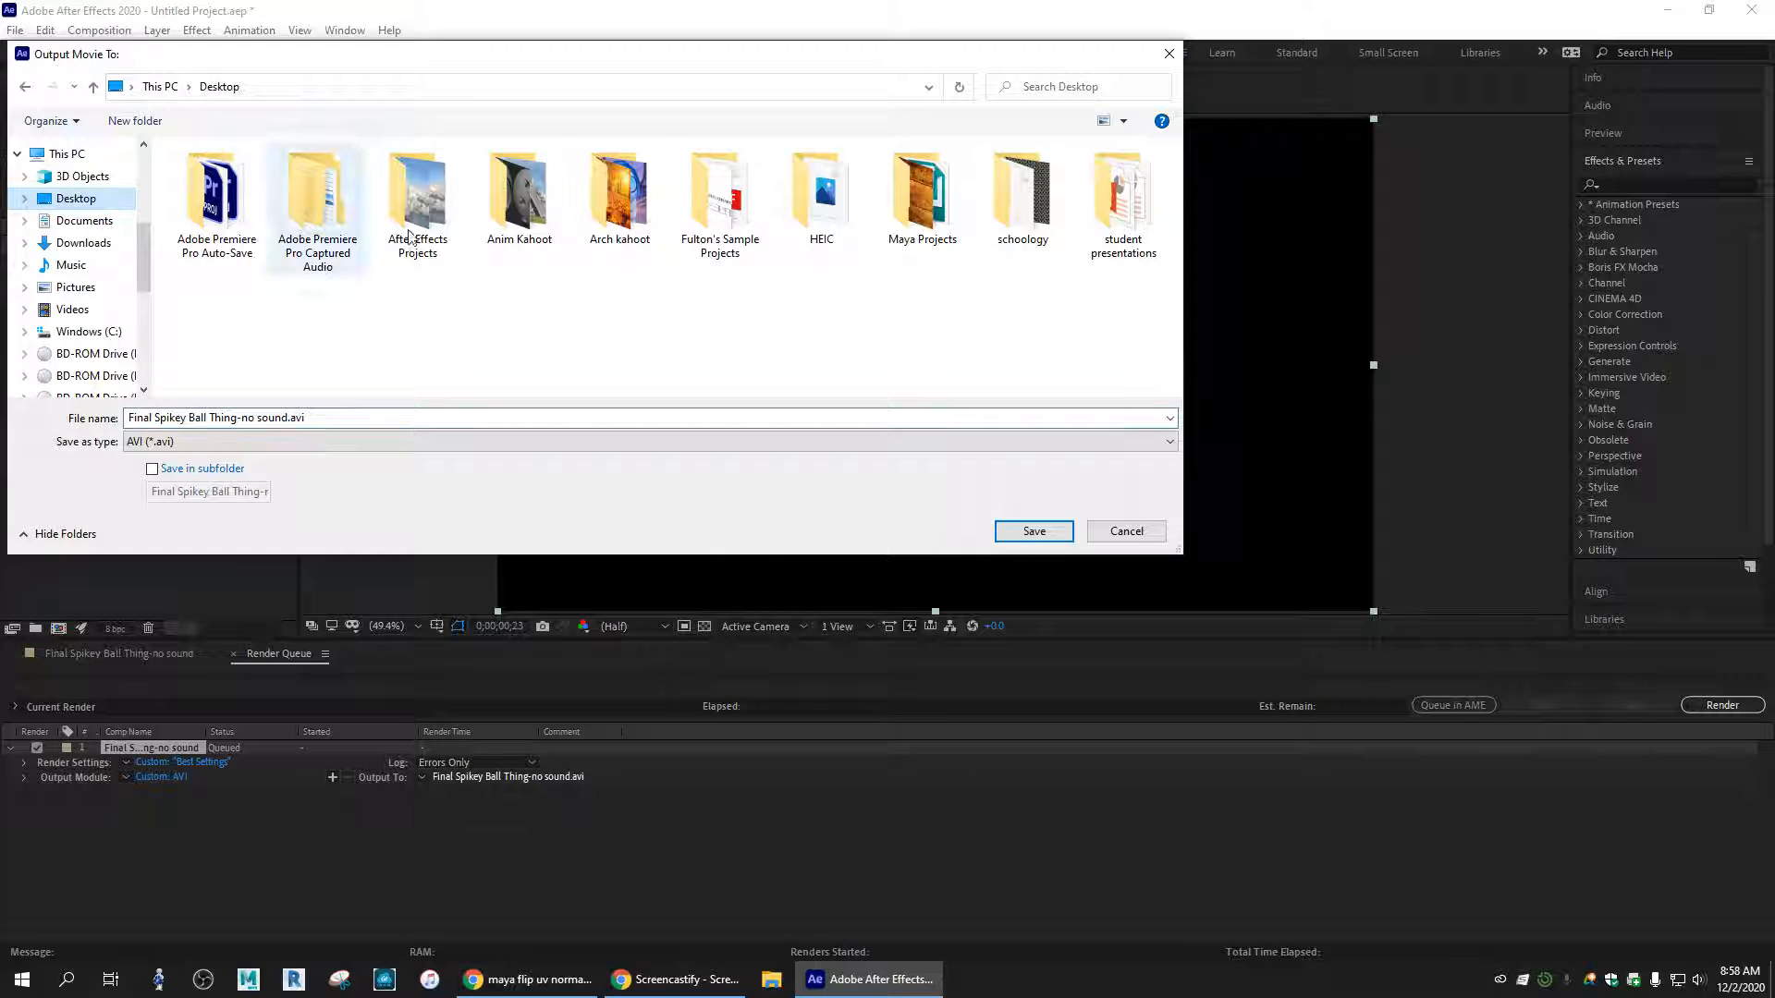
{"action": "double_click", "coordinate": [713, 224]}
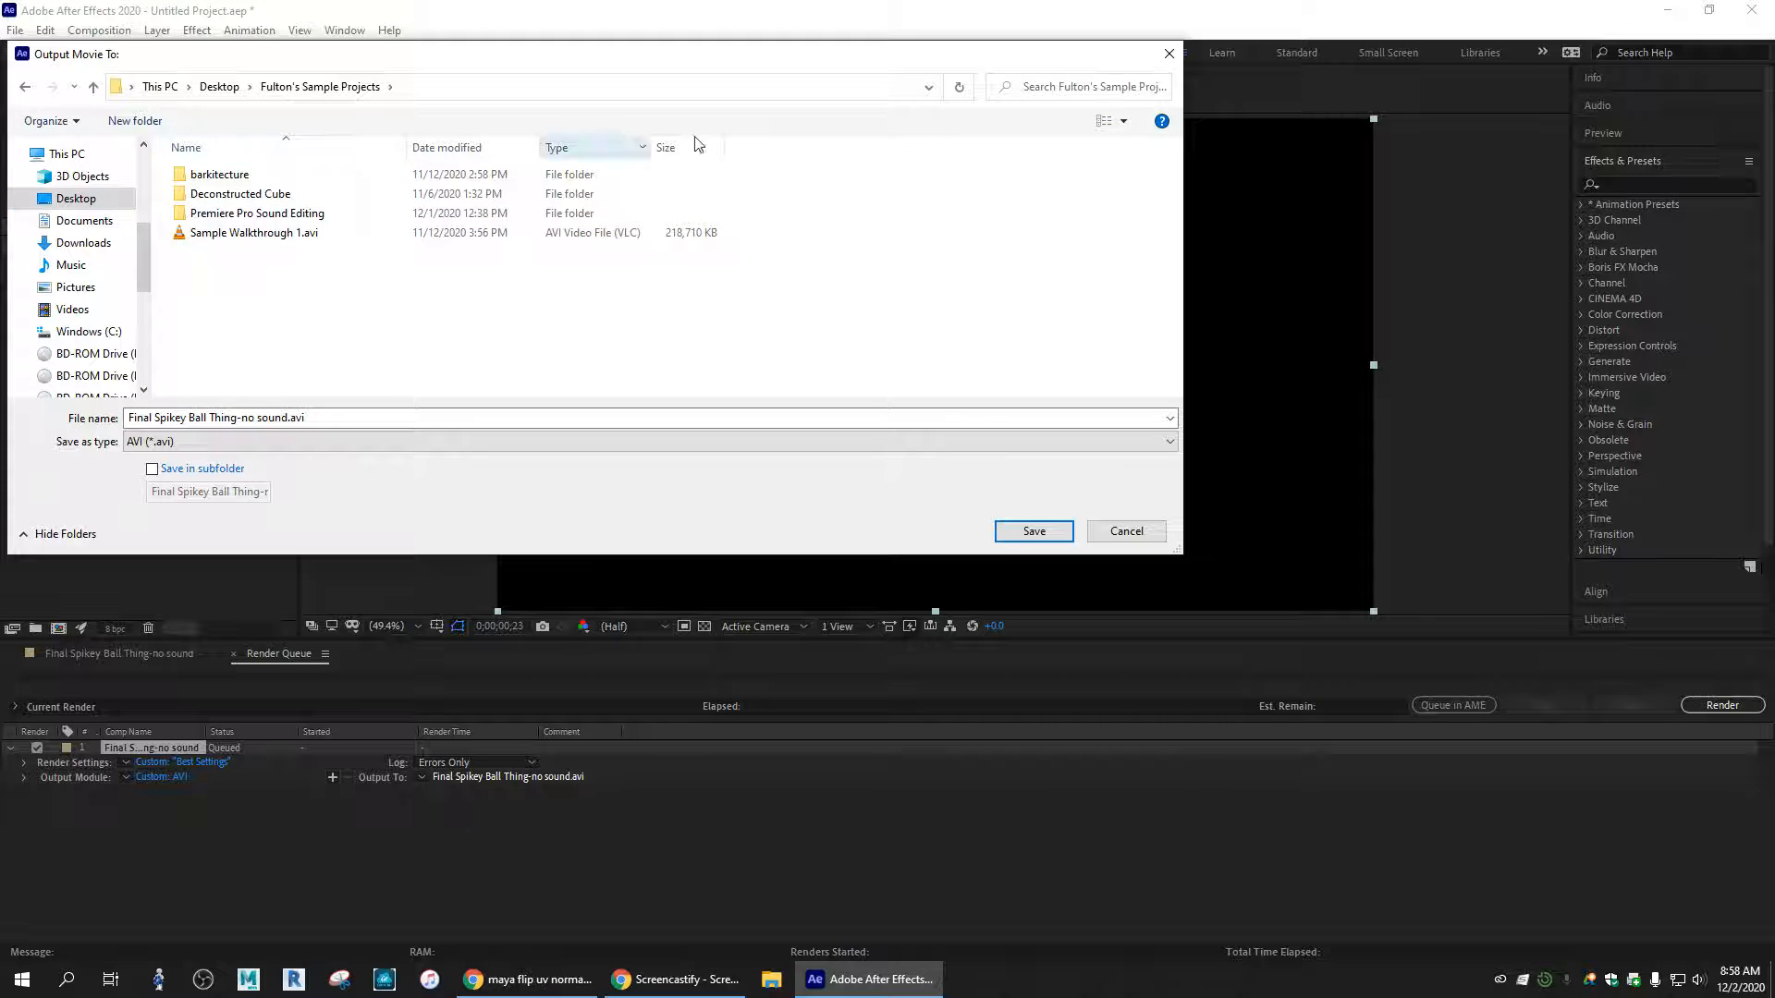
{"action": "left_click", "coordinate": [135, 121]}
{"action": "type", "text": "after effects rensdd"}
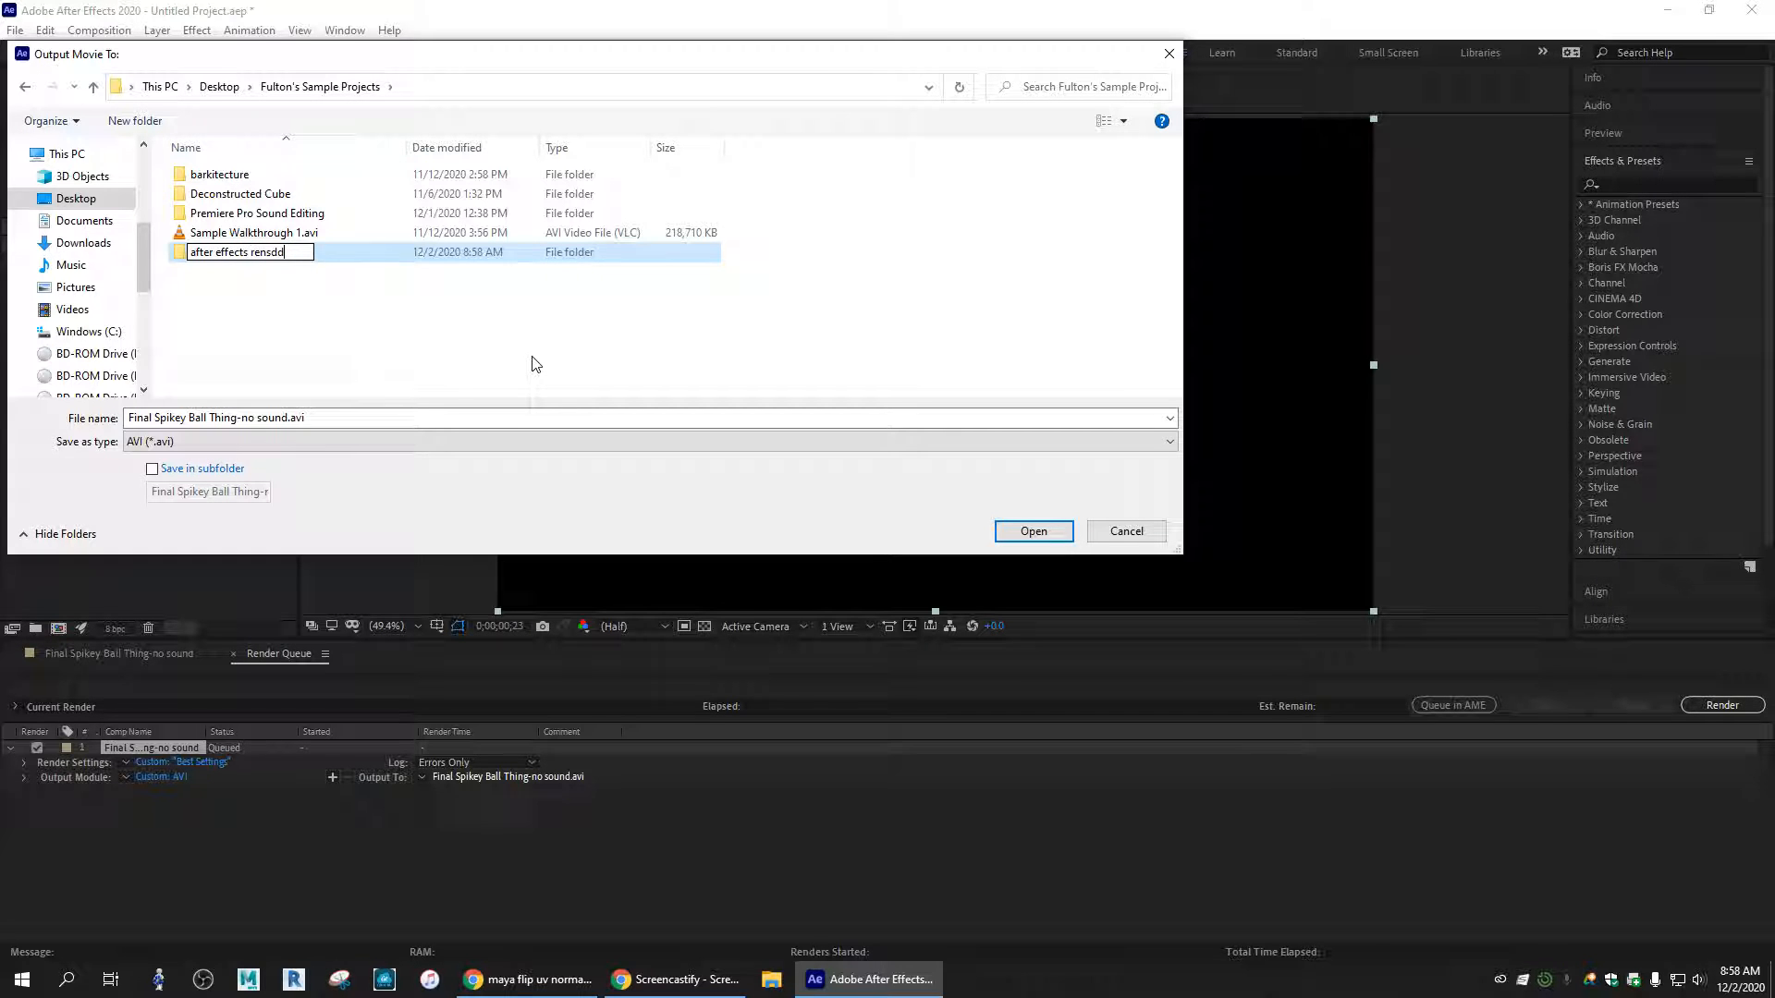
{"action": "key", "text": "BackSpace"}
{"action": "key", "text": "BackSpace"}
{"action": "key", "text": "BackSpace"}
{"action": "type", "text": "ders"}
{"action": "double_click", "coordinate": [349, 263]}
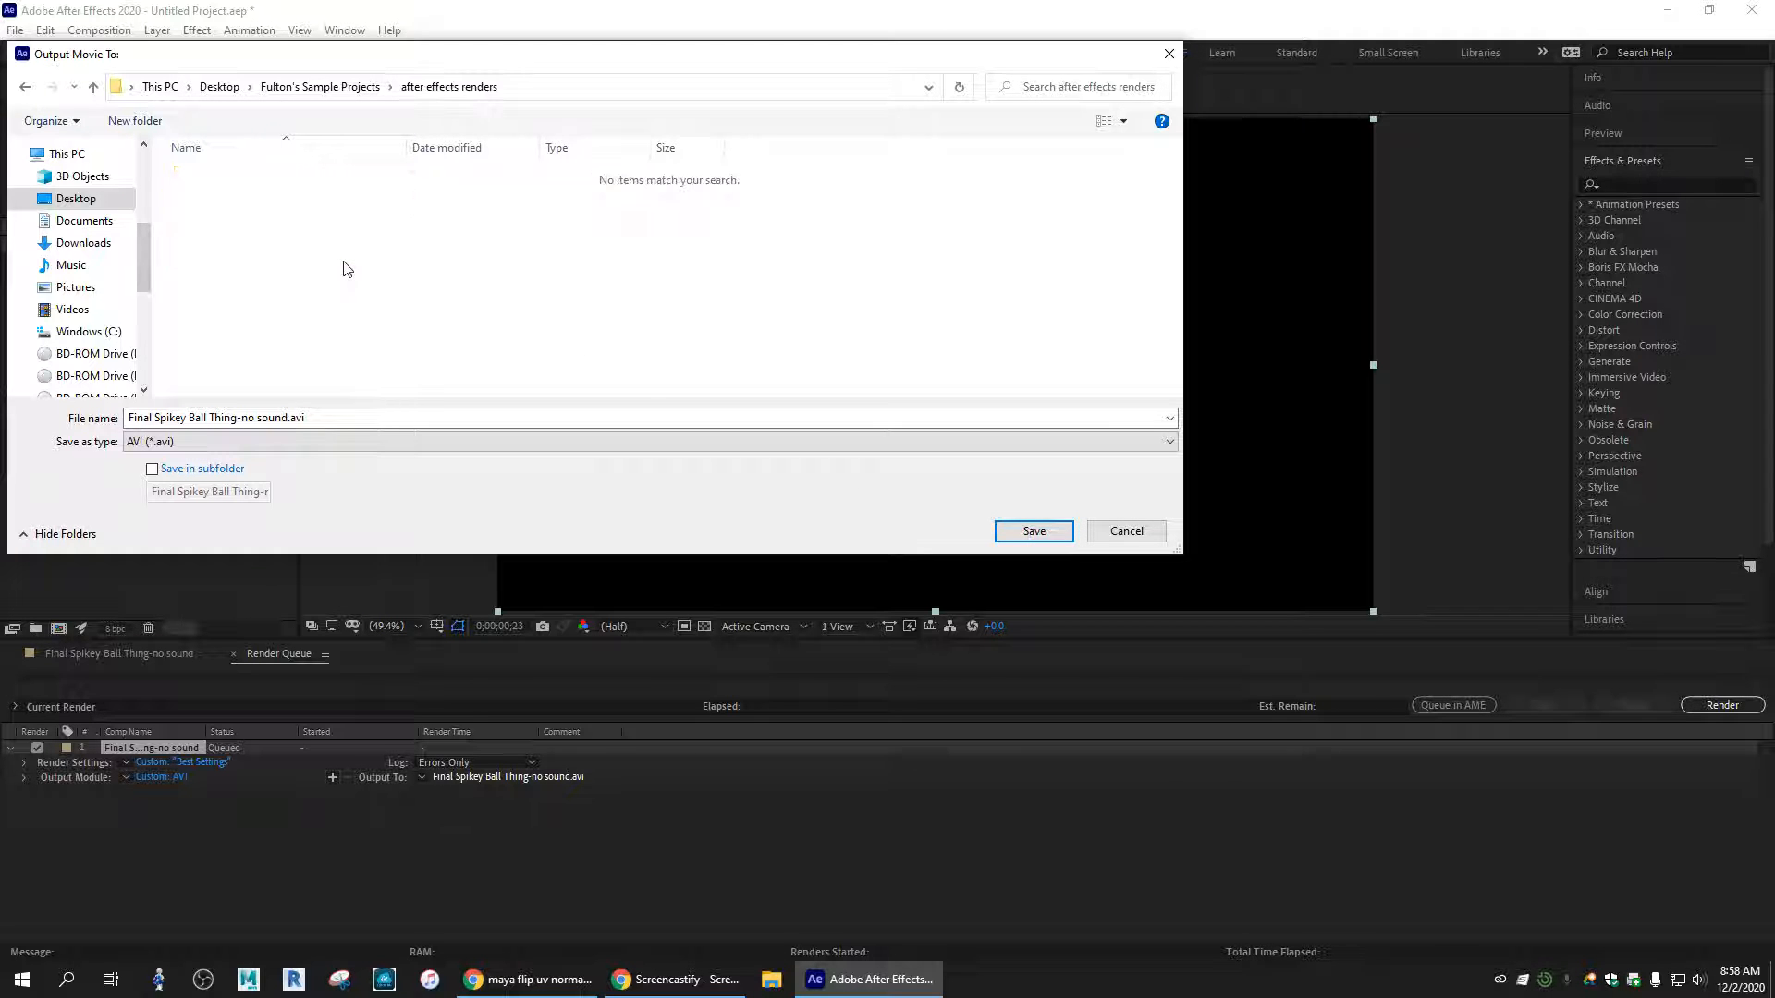
{"action": "left_click", "coordinate": [1062, 536]}
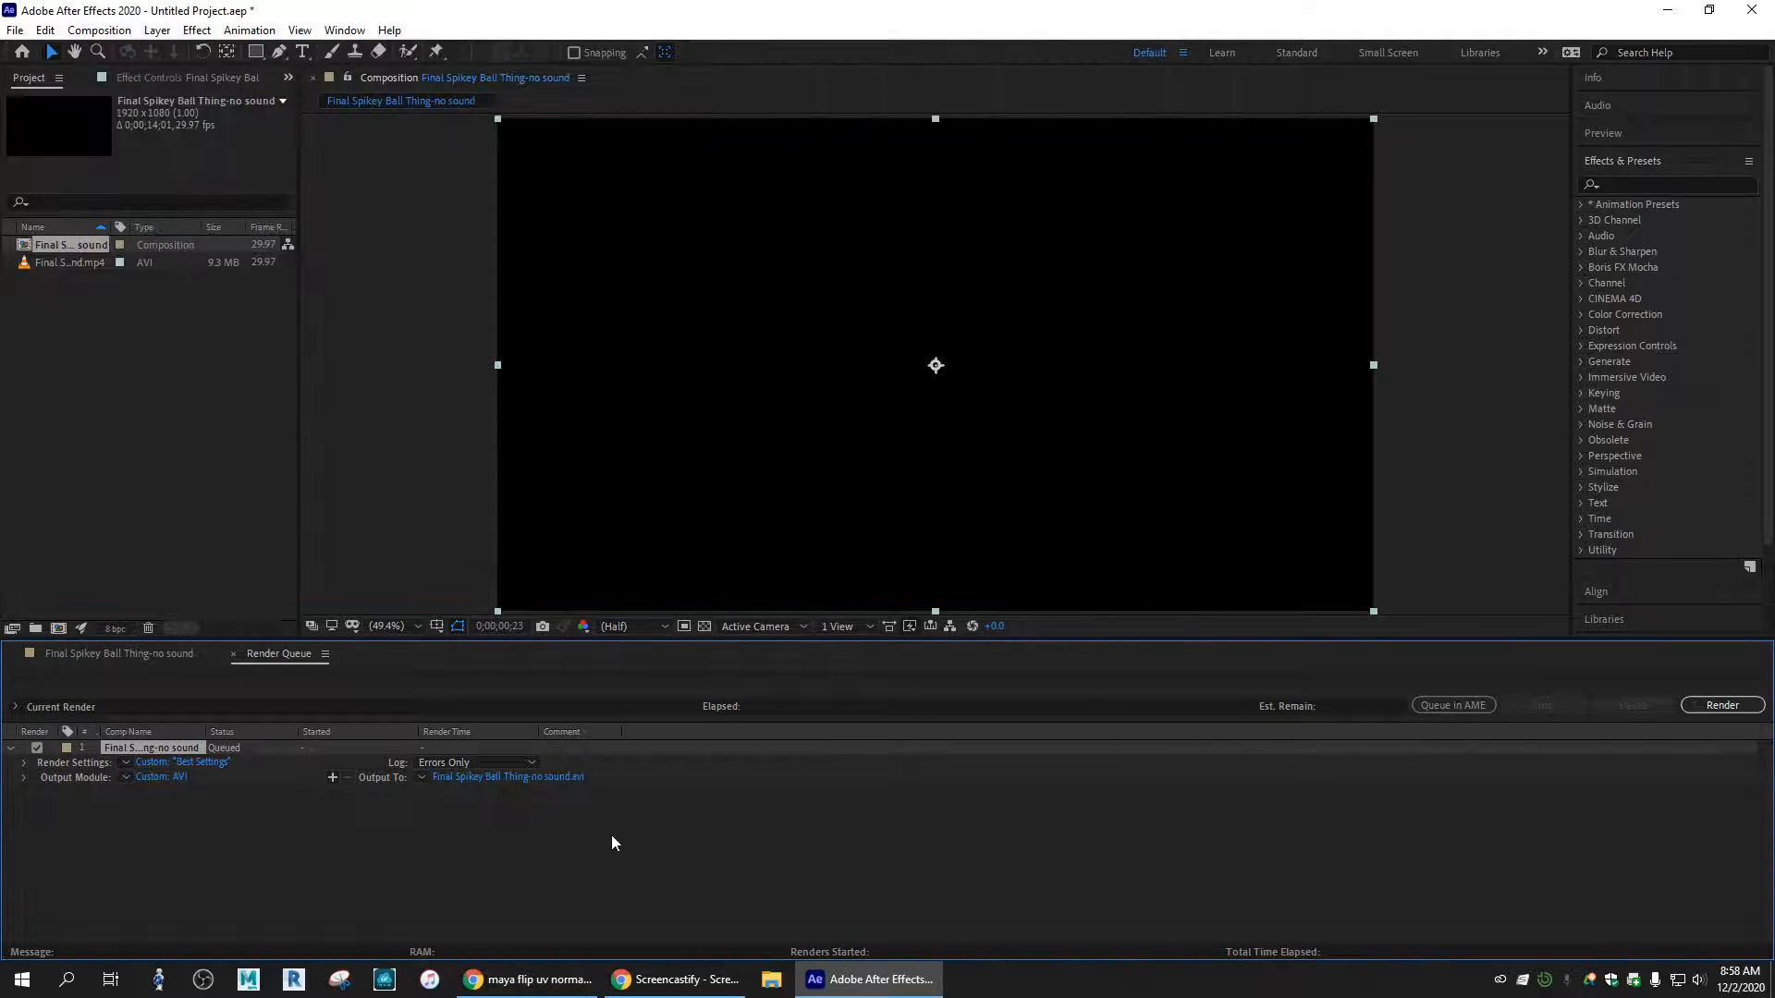
- Rename the output movie as "Full resolution" and render the queued composition
{"action": "left_click", "coordinate": [471, 779]}
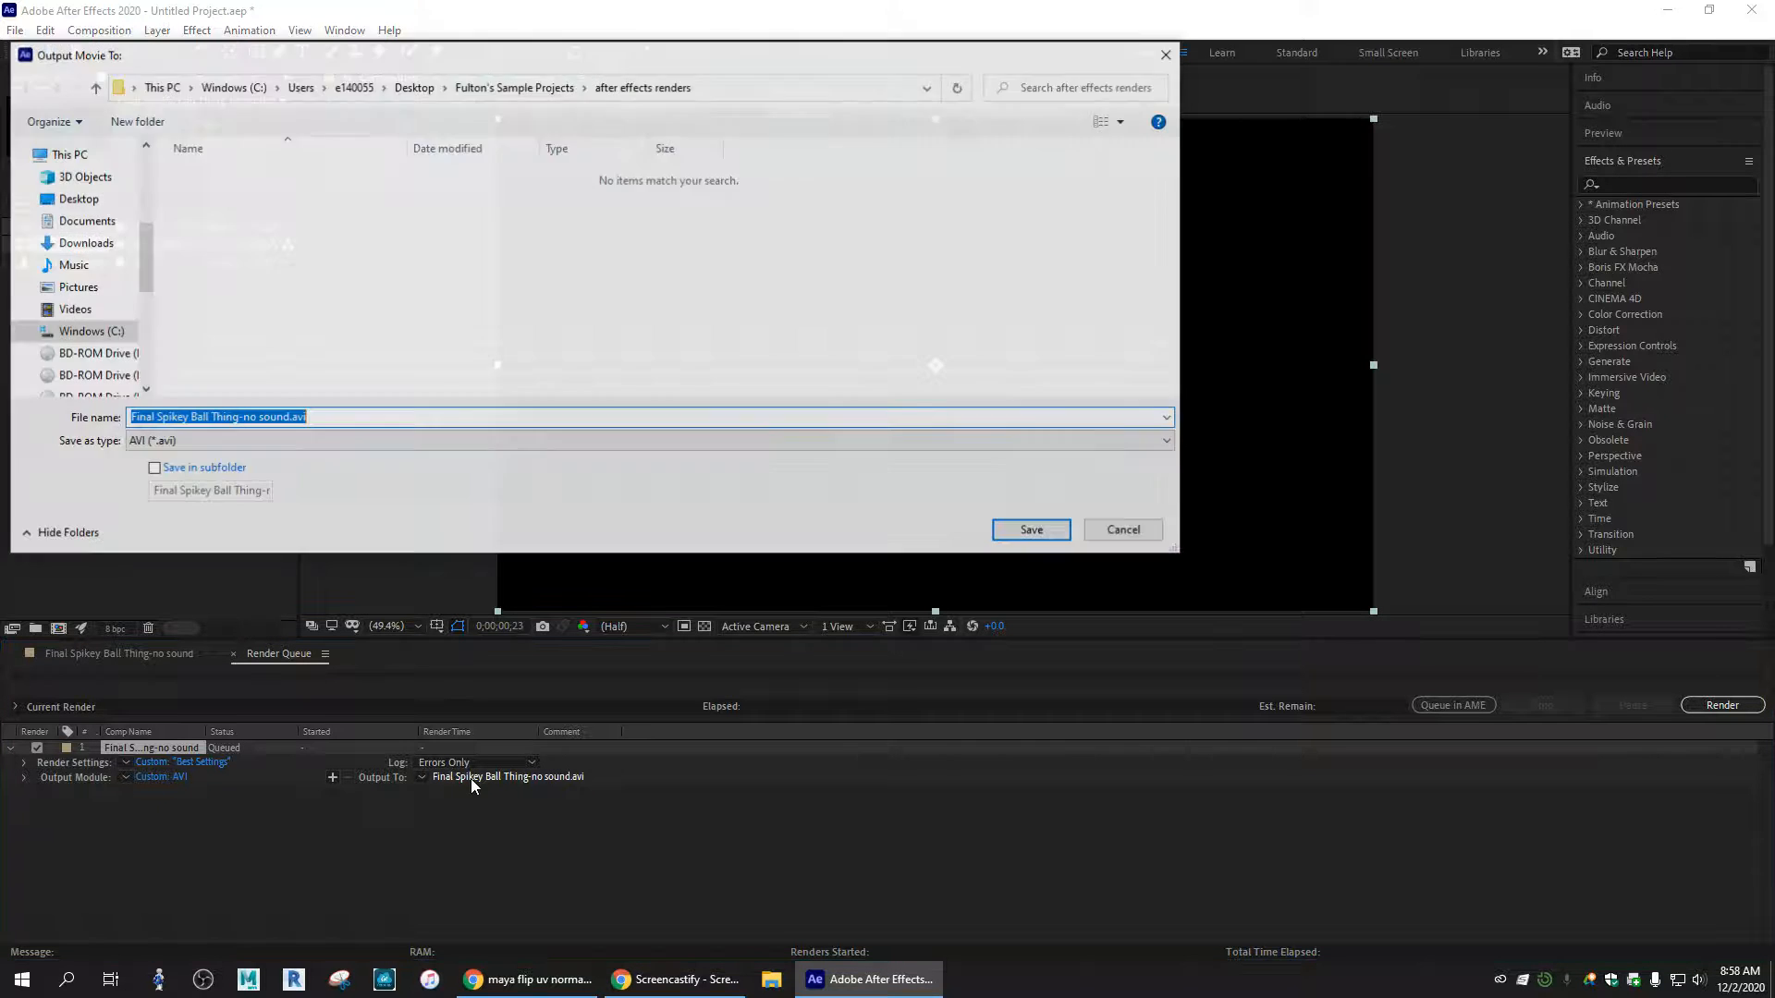
{"action": "left_click", "coordinate": [286, 420]}
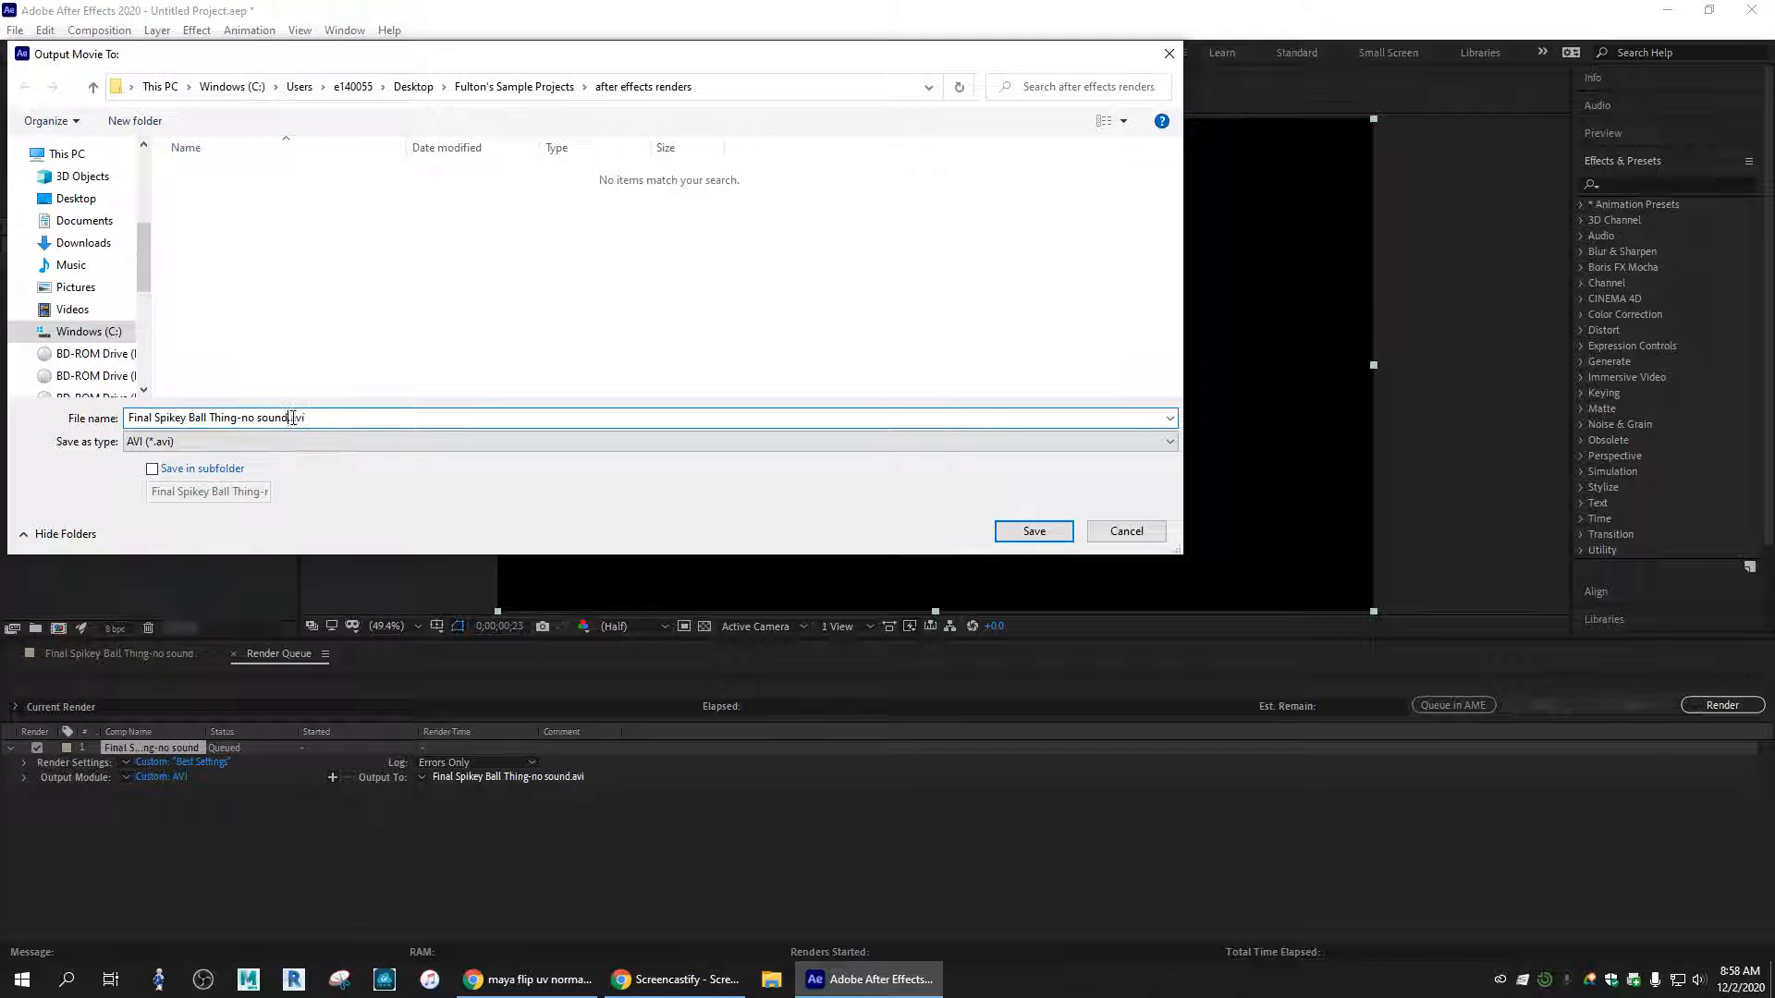
{"action": "key", "text": "BackSpace"}
{"action": "key", "text": "BackSpace"}
{"action": "key", "text": "BackSpace"}
{"action": "key", "text": "BackSpace"}
{"action": "key", "text": "BackSpace"}
{"action": "key", "text": "BackSpace"}
{"action": "key", "text": "BackSpace"}
{"action": "key", "text": "BackSpace"}
{"action": "key", "text": "BackSpace"}
{"action": "key", "text": "BackSpace"}
{"action": "key", "text": "BackSpace"}
{"action": "key", "text": "BackSpace"}
{"action": "key", "text": "BackSpace"}
{"action": "key", "text": "BackSpace"}
{"action": "key", "text": "BackSpace"}
{"action": "key", "text": "BackSpace"}
{"action": "key", "text": "BackSpace"}
{"action": "key", "text": "BackSpace"}
{"action": "key", "text": "BackSpace"}
{"action": "key", "text": "BackSpace"}
{"action": "key", "text": "BackSpace"}
{"action": "key", "text": "BackSpace"}
{"action": "key", "text": "BackSpace"}
{"action": "key", "text": "BackSpace"}
{"action": "key", "text": "BackSpace"}
{"action": "key", "text": "BackSpace"}
{"action": "key", "text": "BackSpace"}
{"action": "key", "text": "BackSpace"}
{"action": "key", "text": "BackSpace"}
{"action": "key", "text": "BackSpace"}
{"action": "key", "text": "BackSpace"}
{"action": "key", "text": "BackSpace"}
{"action": "type", "text": "Full resolution"}
{"action": "left_click", "coordinate": [1050, 533]}
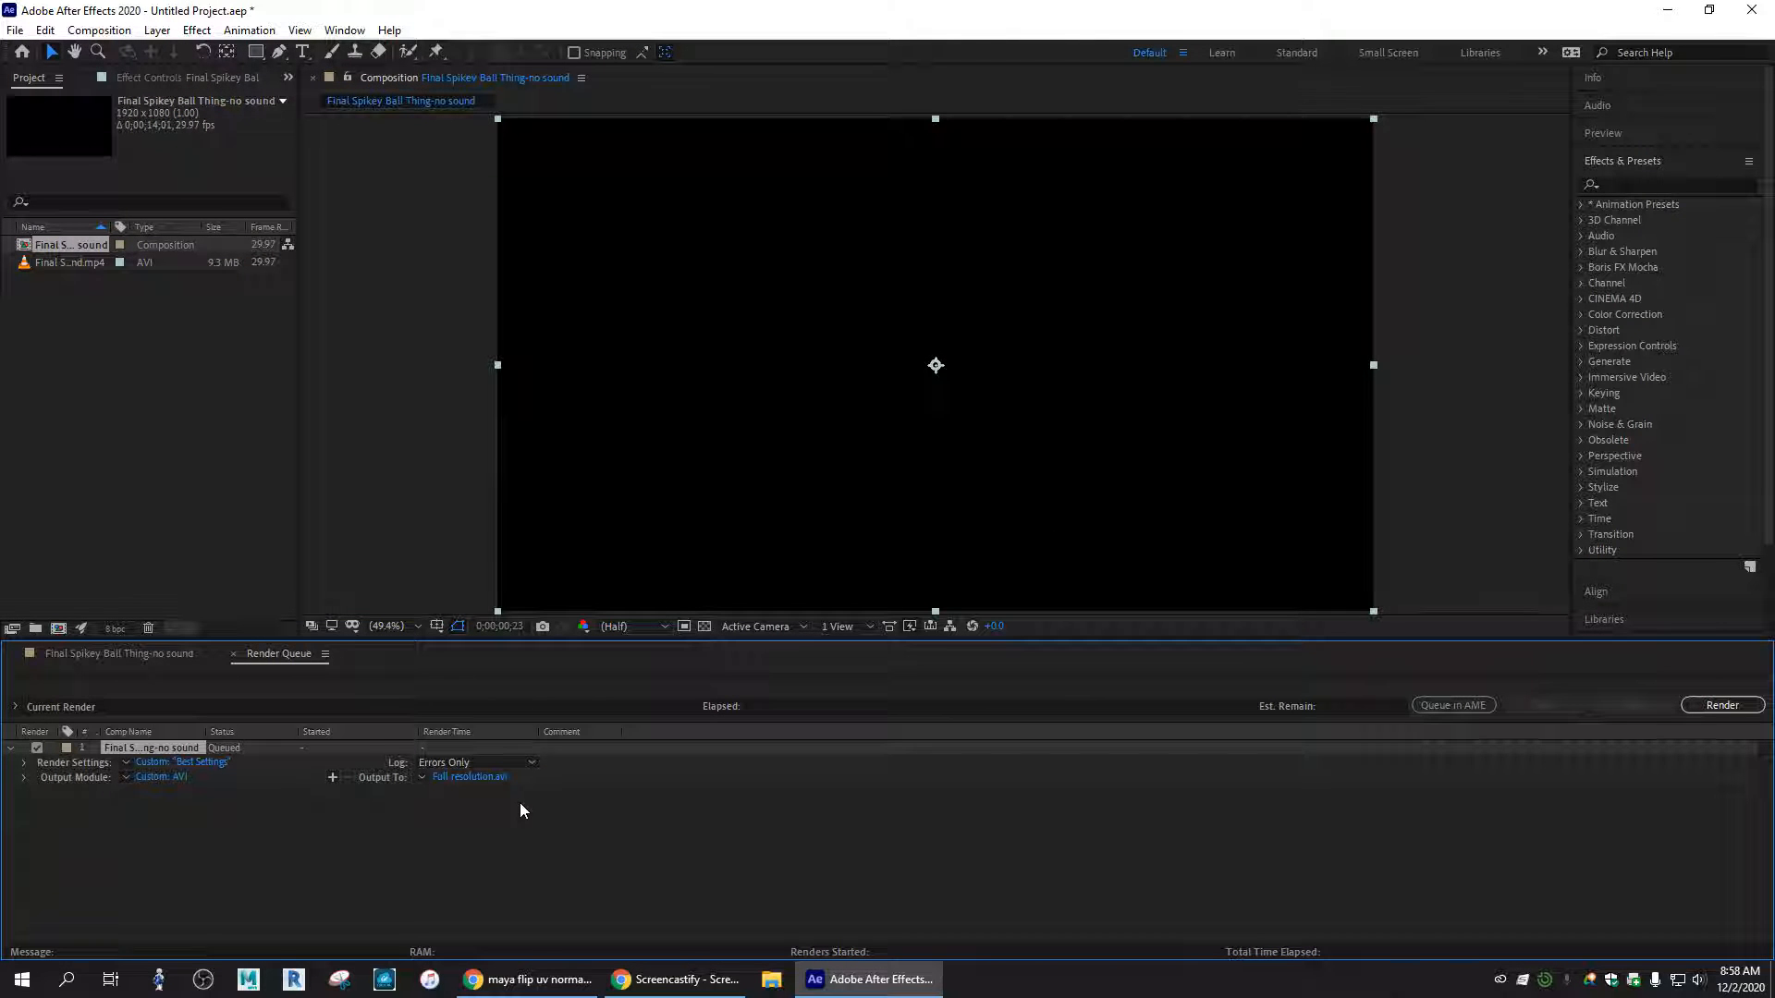
{"action": "left_click", "coordinate": [1727, 707]}
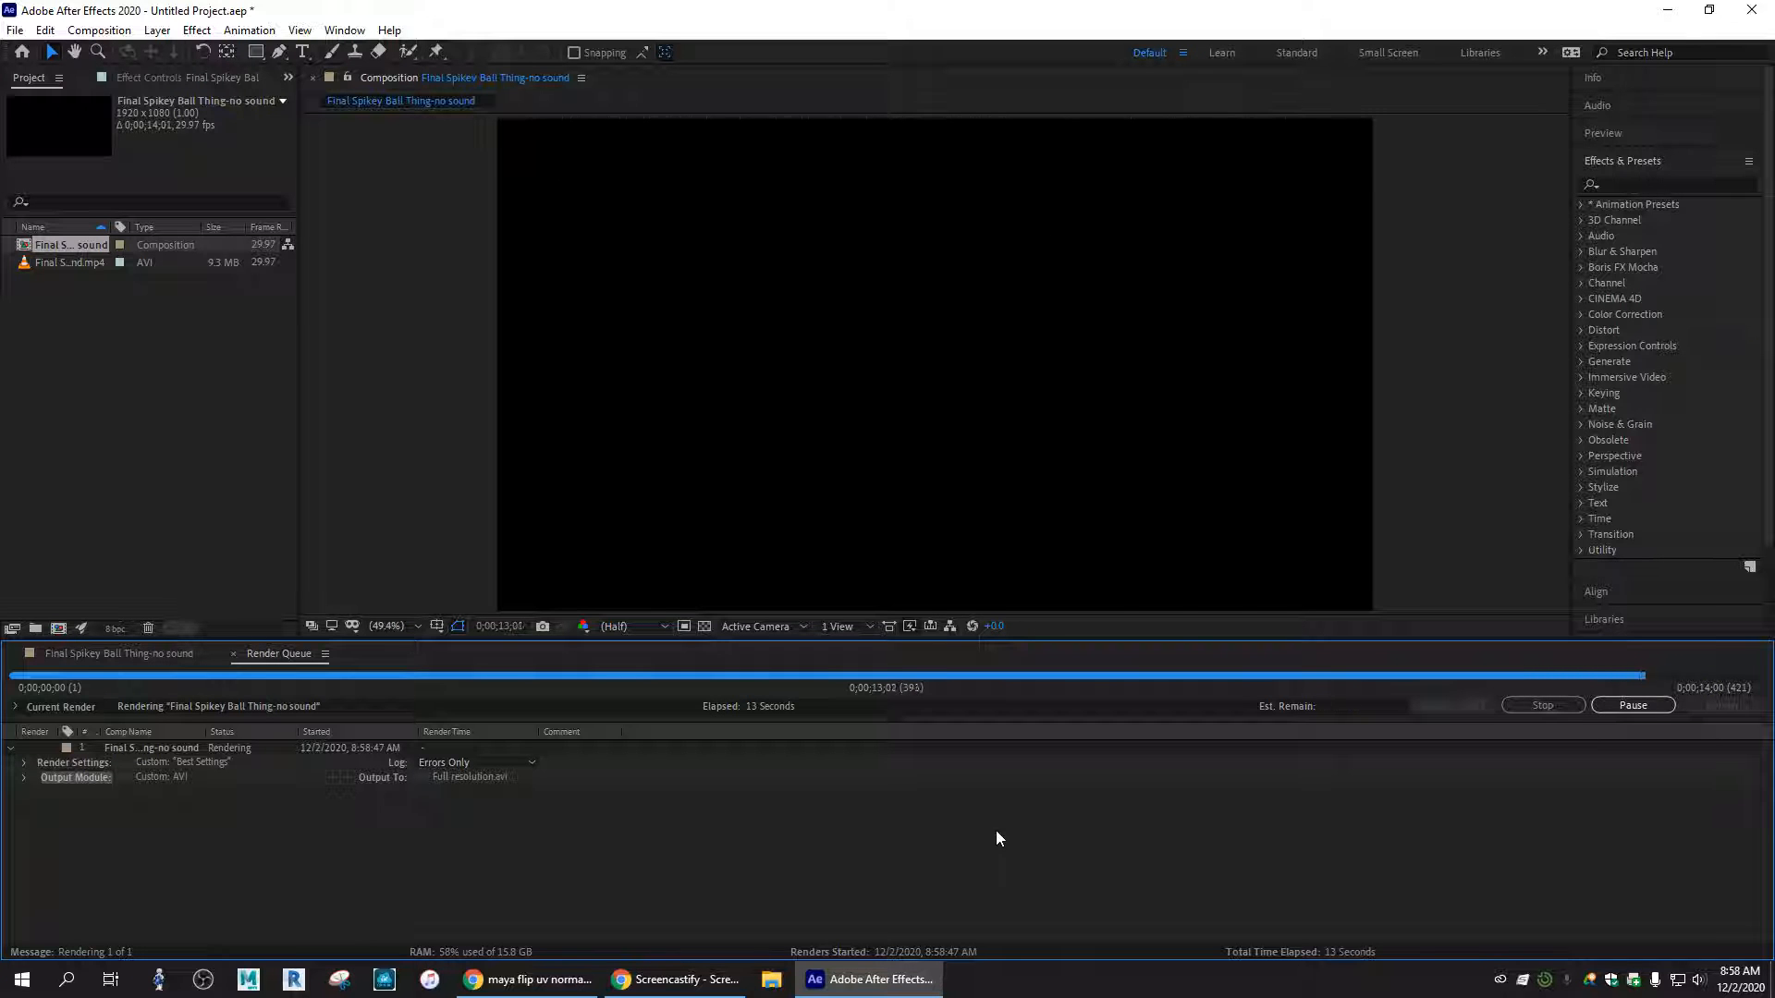
- Switch to File Explorer and check the size of Full resolution.avi in the after effects renders folder using the details view
{"action": "left_click", "coordinate": [771, 980]}
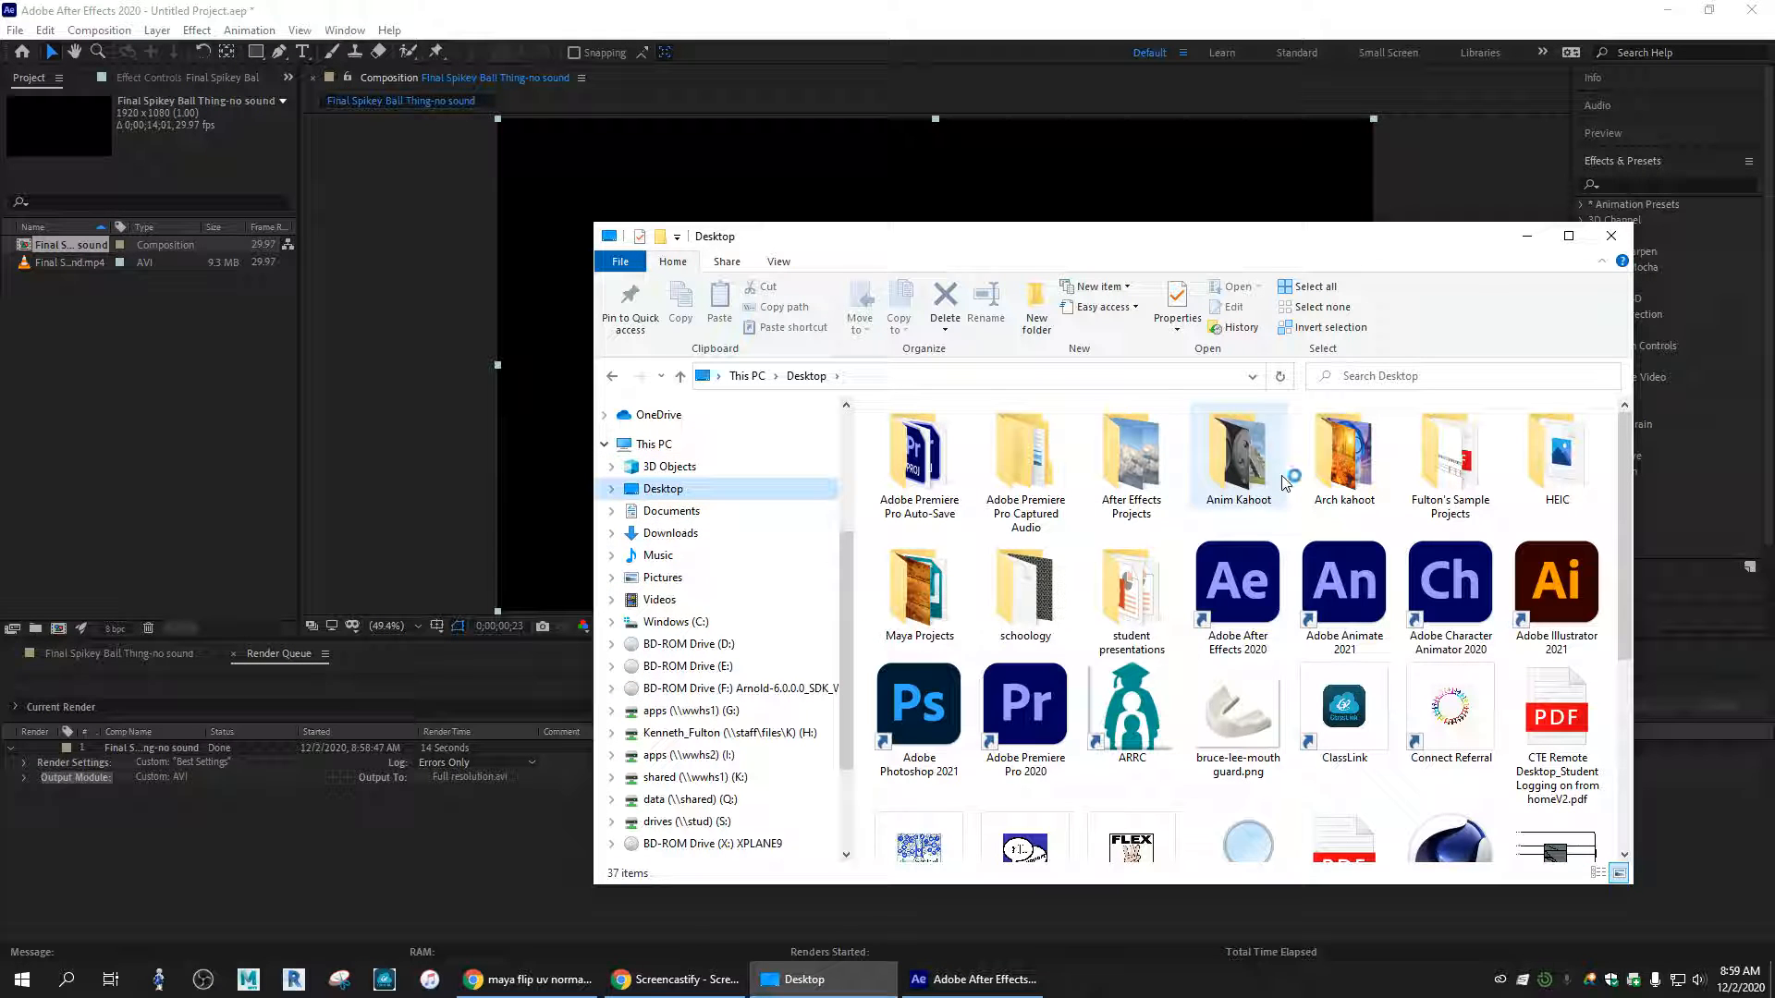
{"action": "double_click", "coordinate": [1445, 464]}
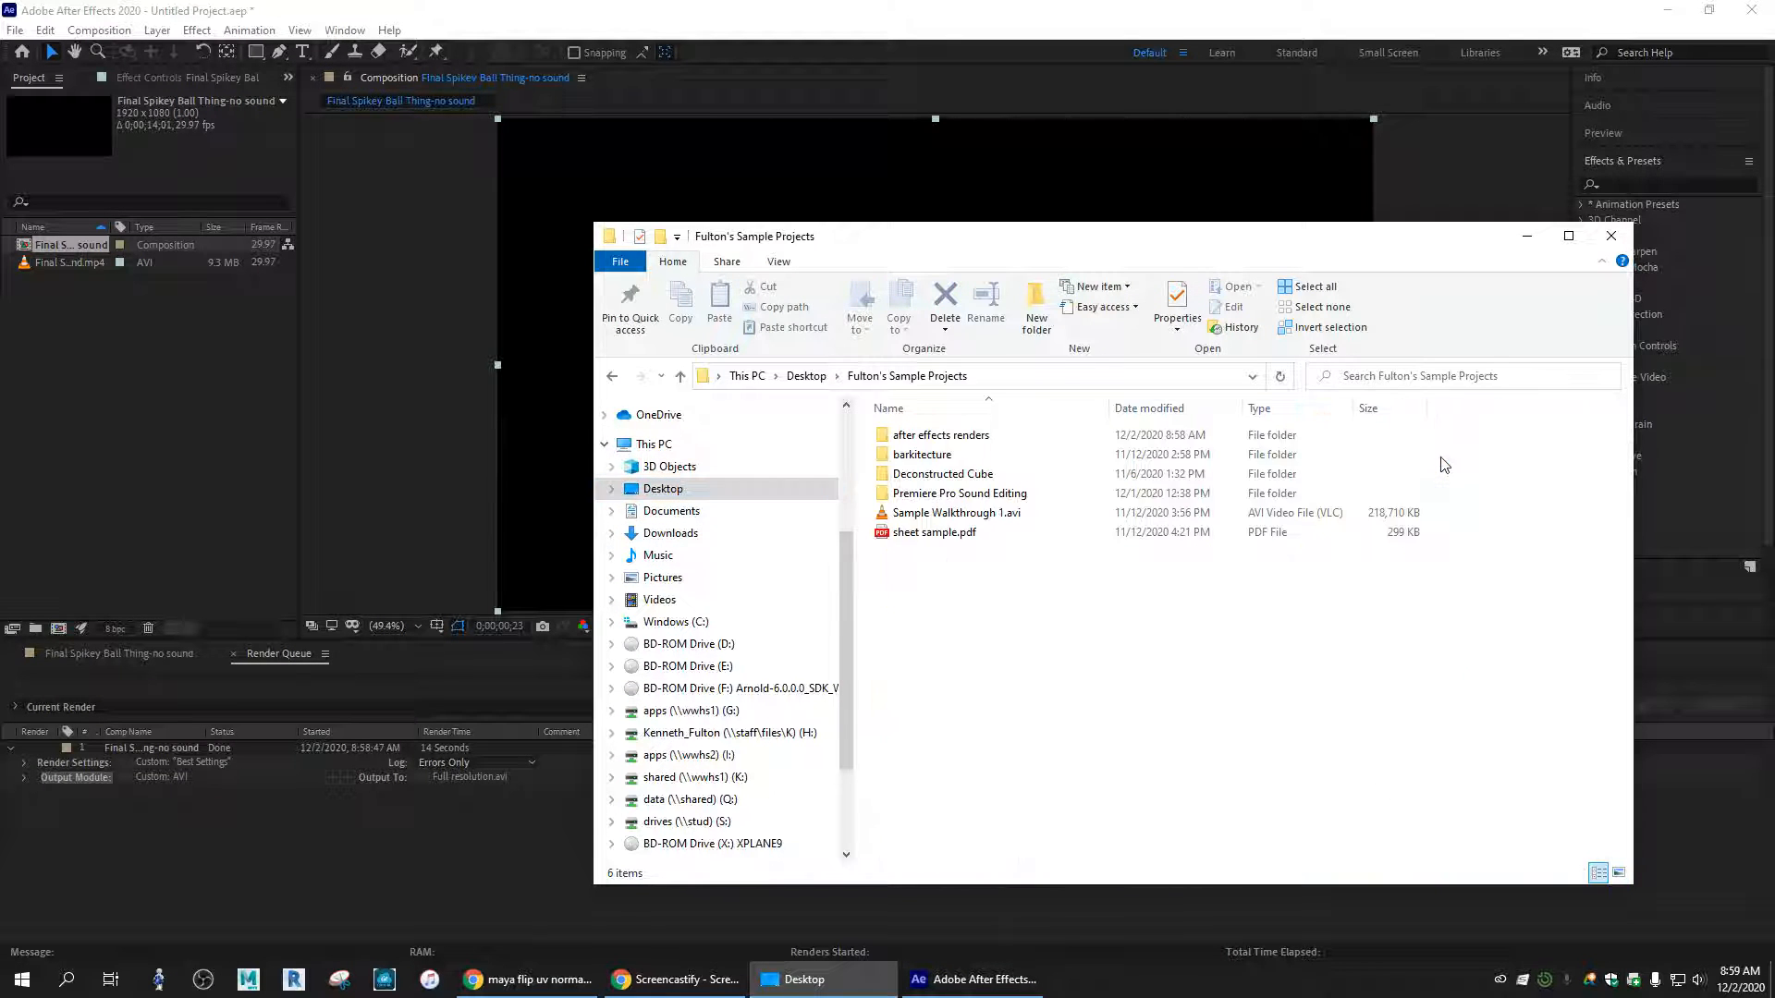
{"action": "double_click", "coordinate": [931, 438]}
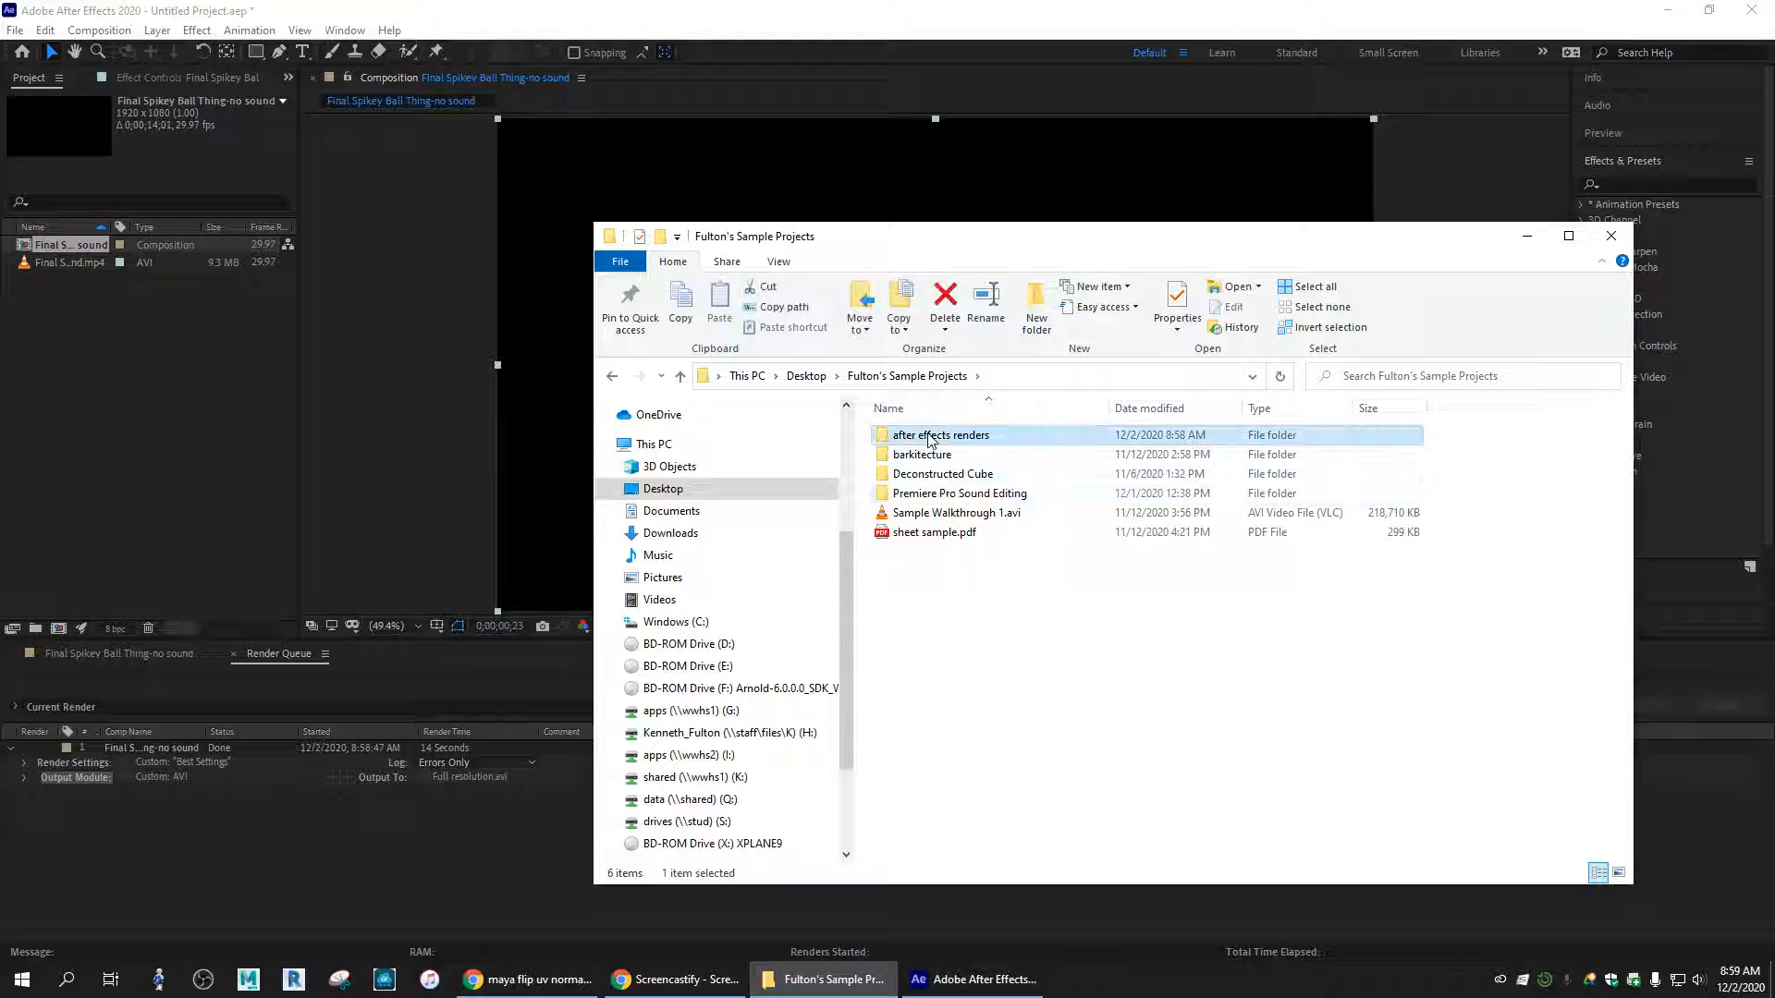
{"action": "left_click", "coordinate": [919, 476]}
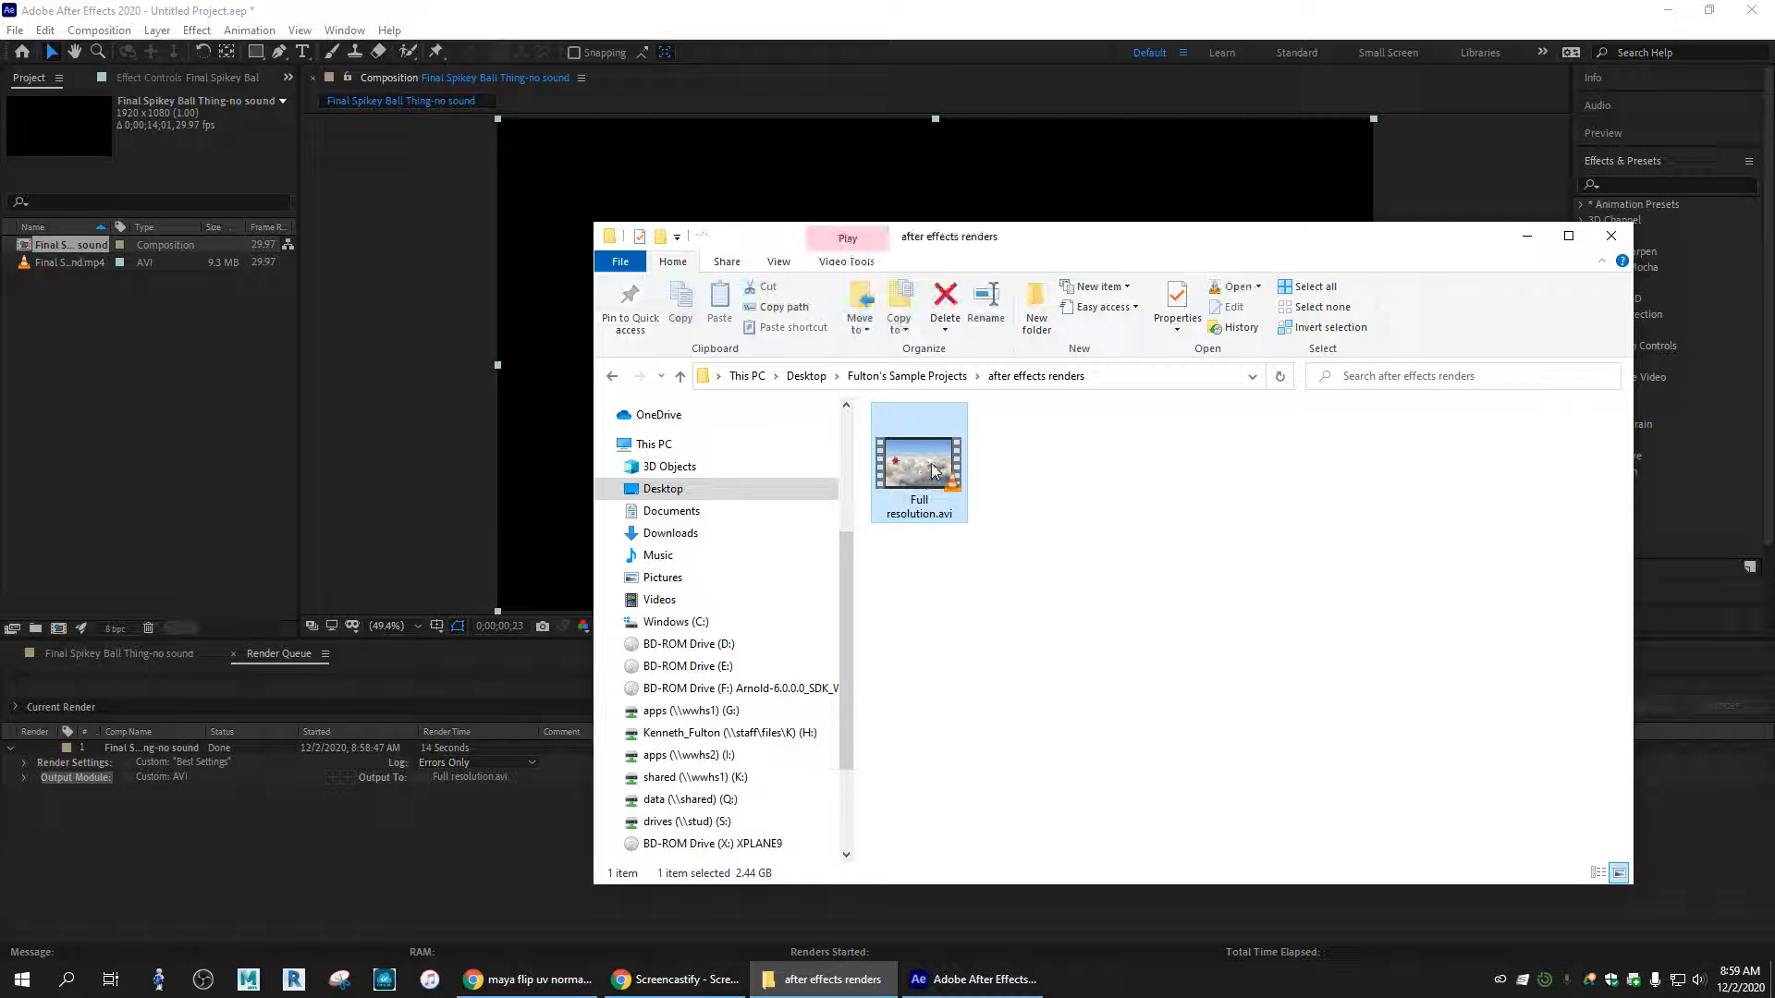
{"action": "left_click", "coordinate": [1597, 873]}
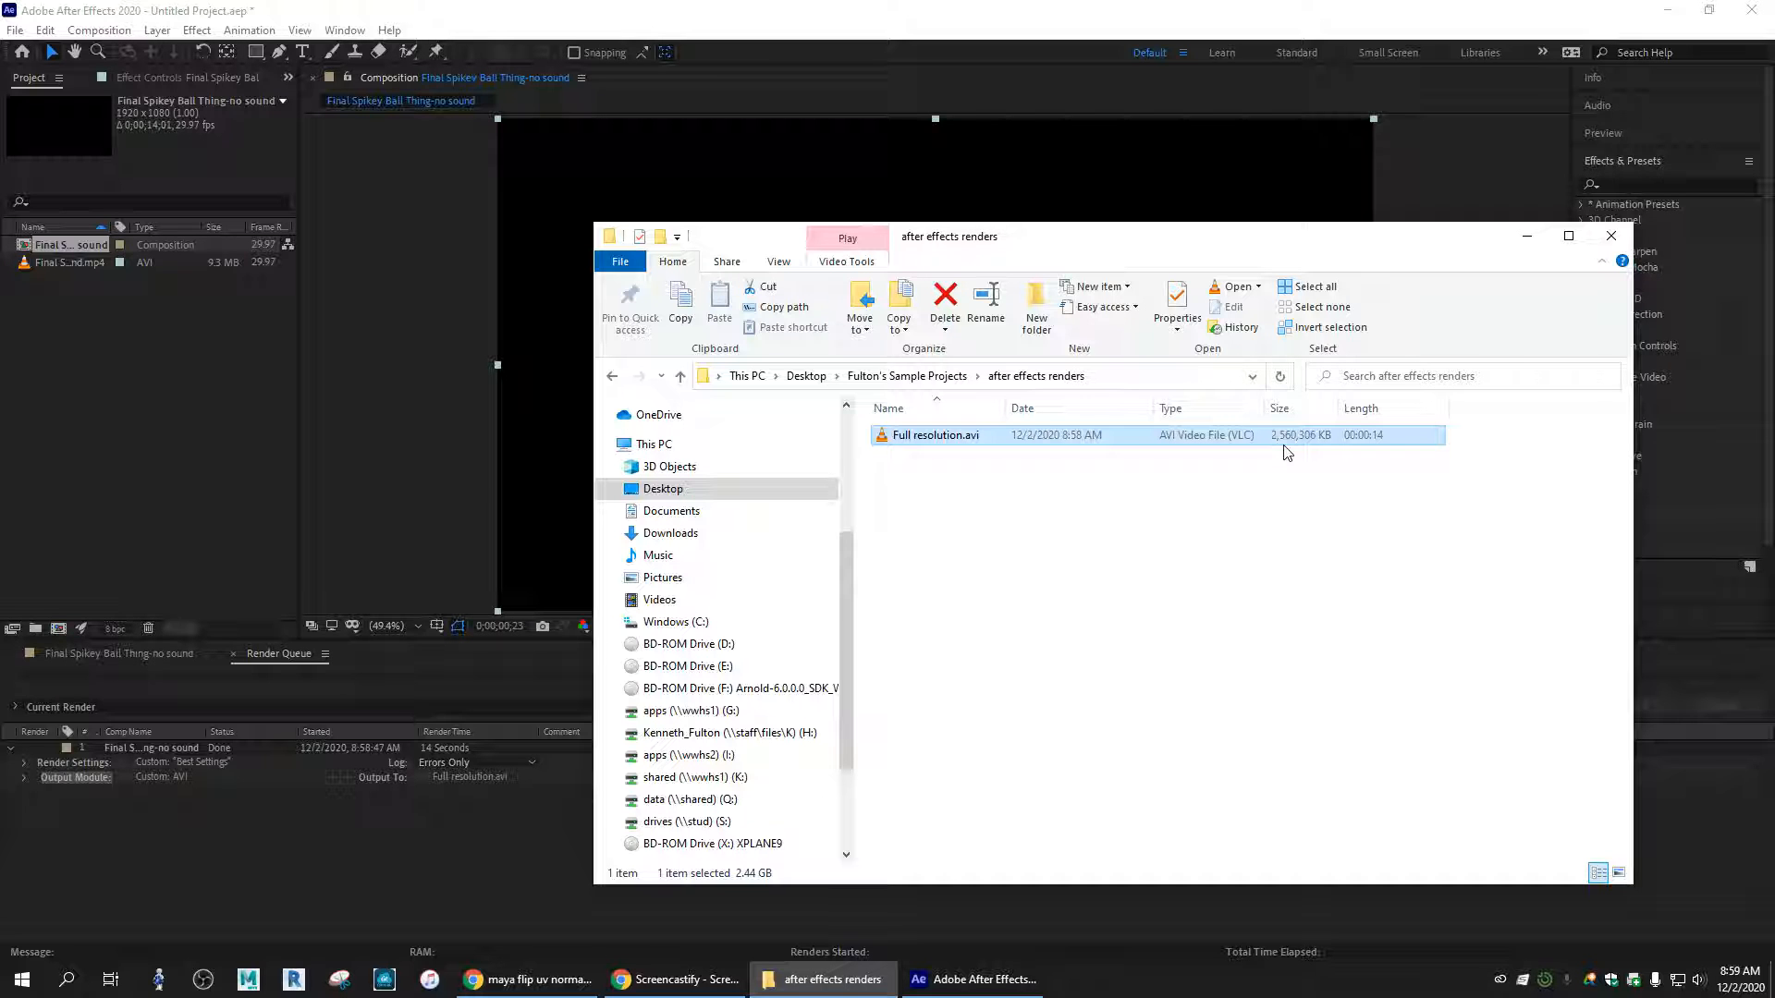
- Return to After Effects and add the Final Spikey Ball Thing-no sound composition to the render queue again
{"action": "left_click", "coordinate": [1285, 538]}
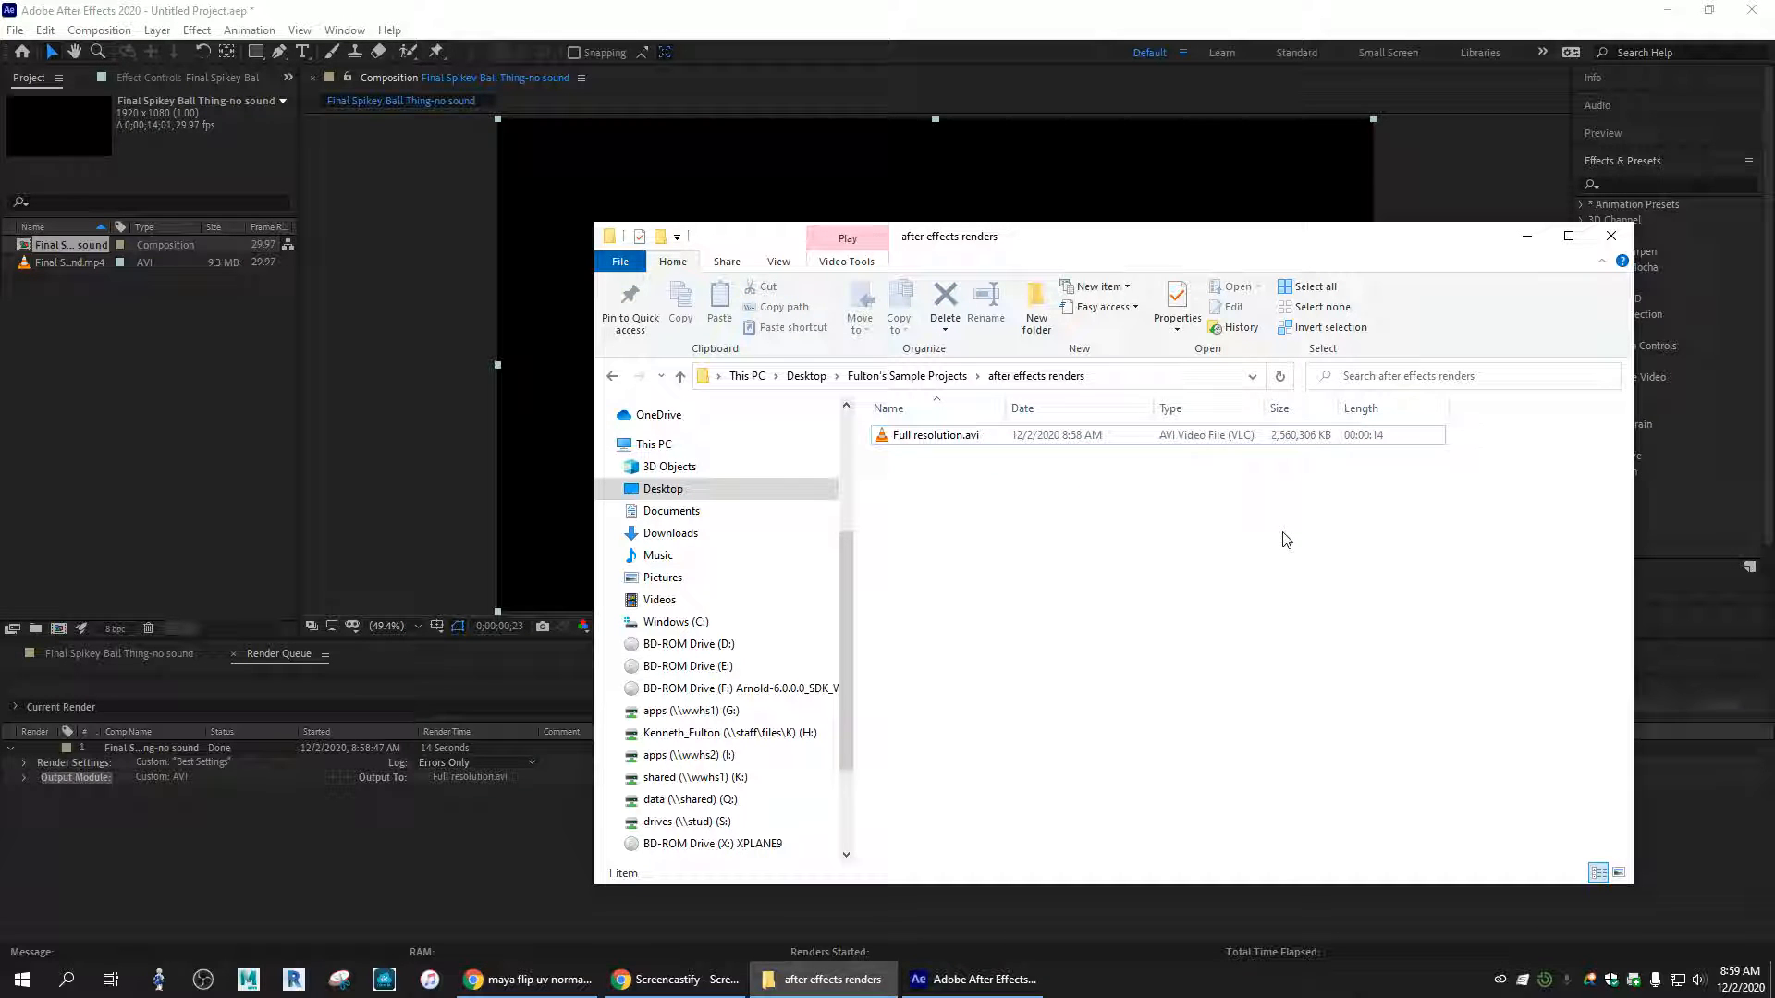
{"action": "left_click", "coordinate": [1523, 236]}
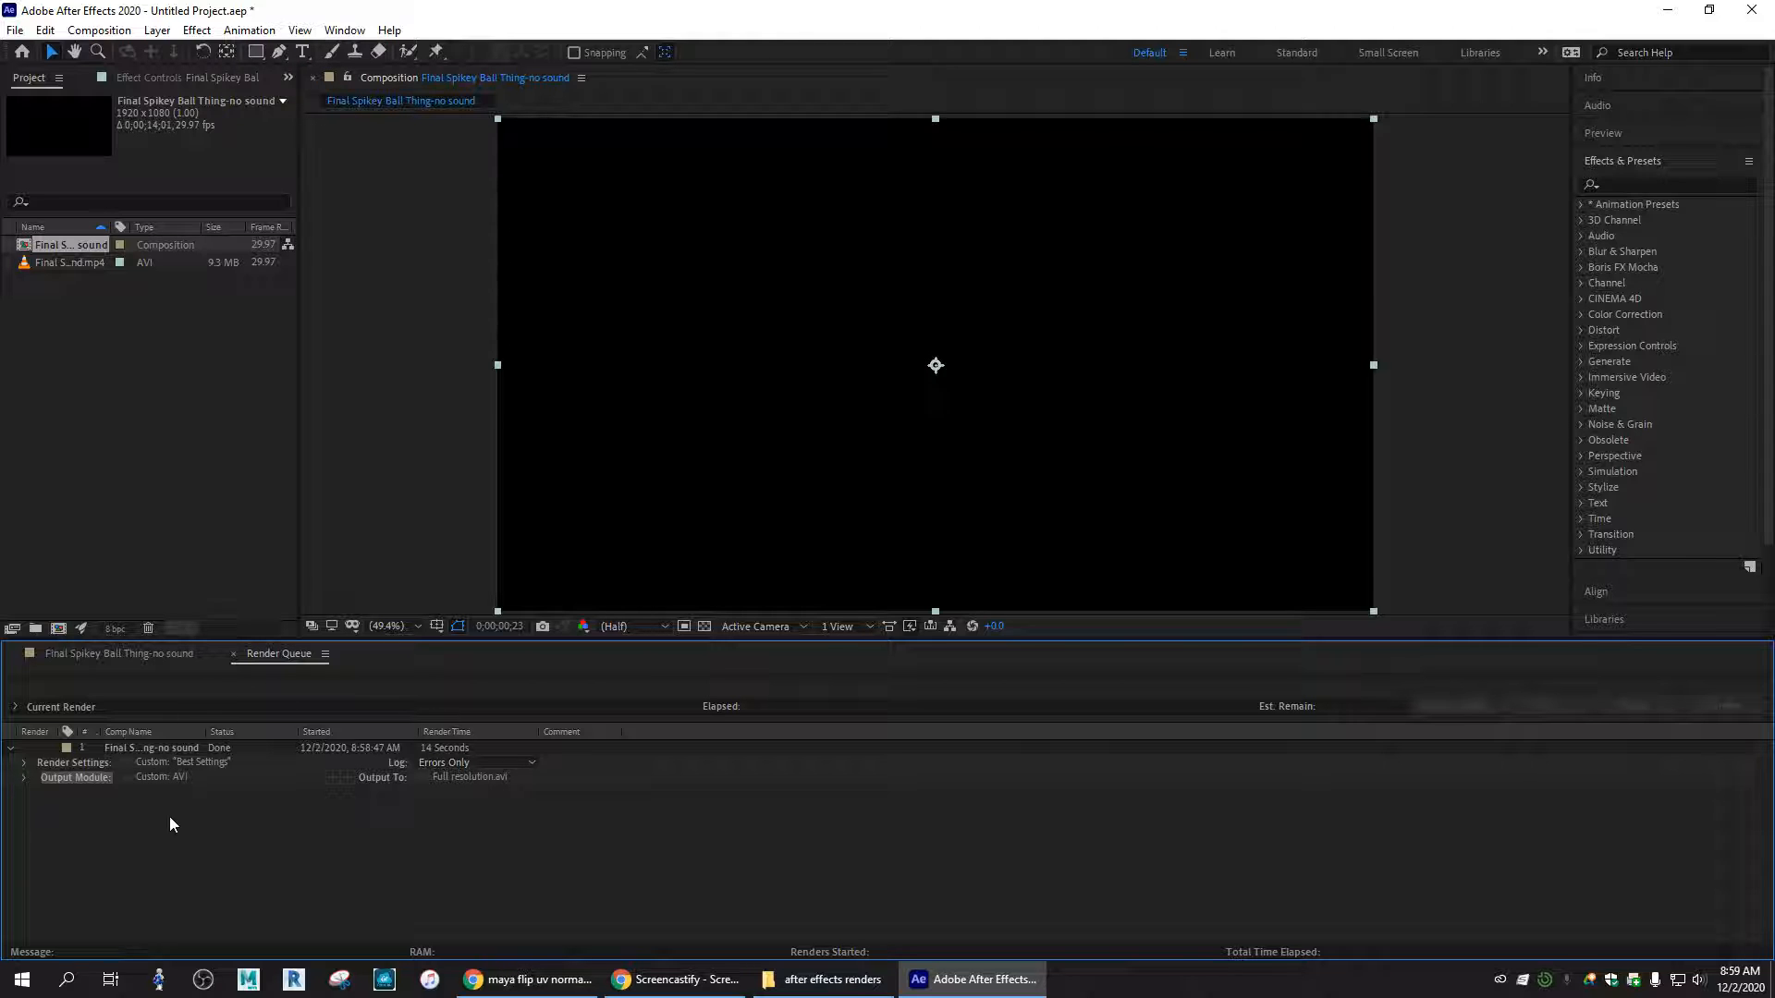
{"action": "left_click", "coordinate": [233, 654]}
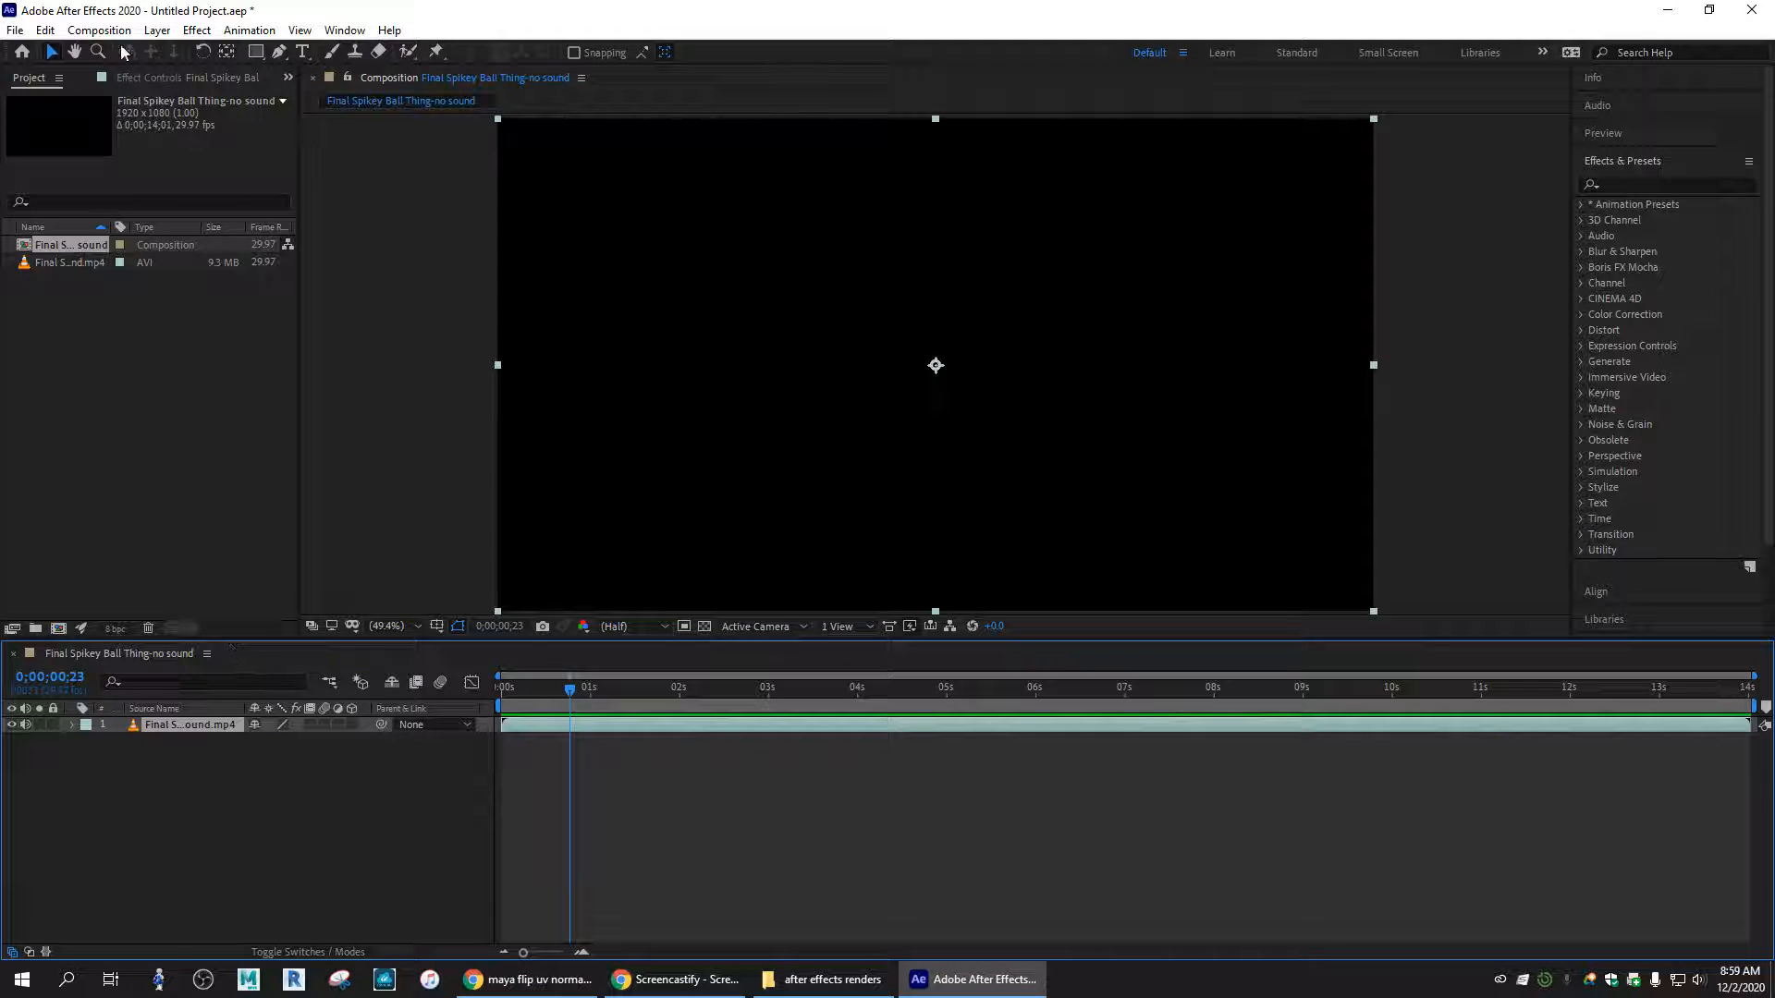
{"action": "left_click", "coordinate": [15, 30]}
{"action": "mouse_move", "coordinate": [122, 330]}
{"action": "left_click", "coordinate": [376, 349]}
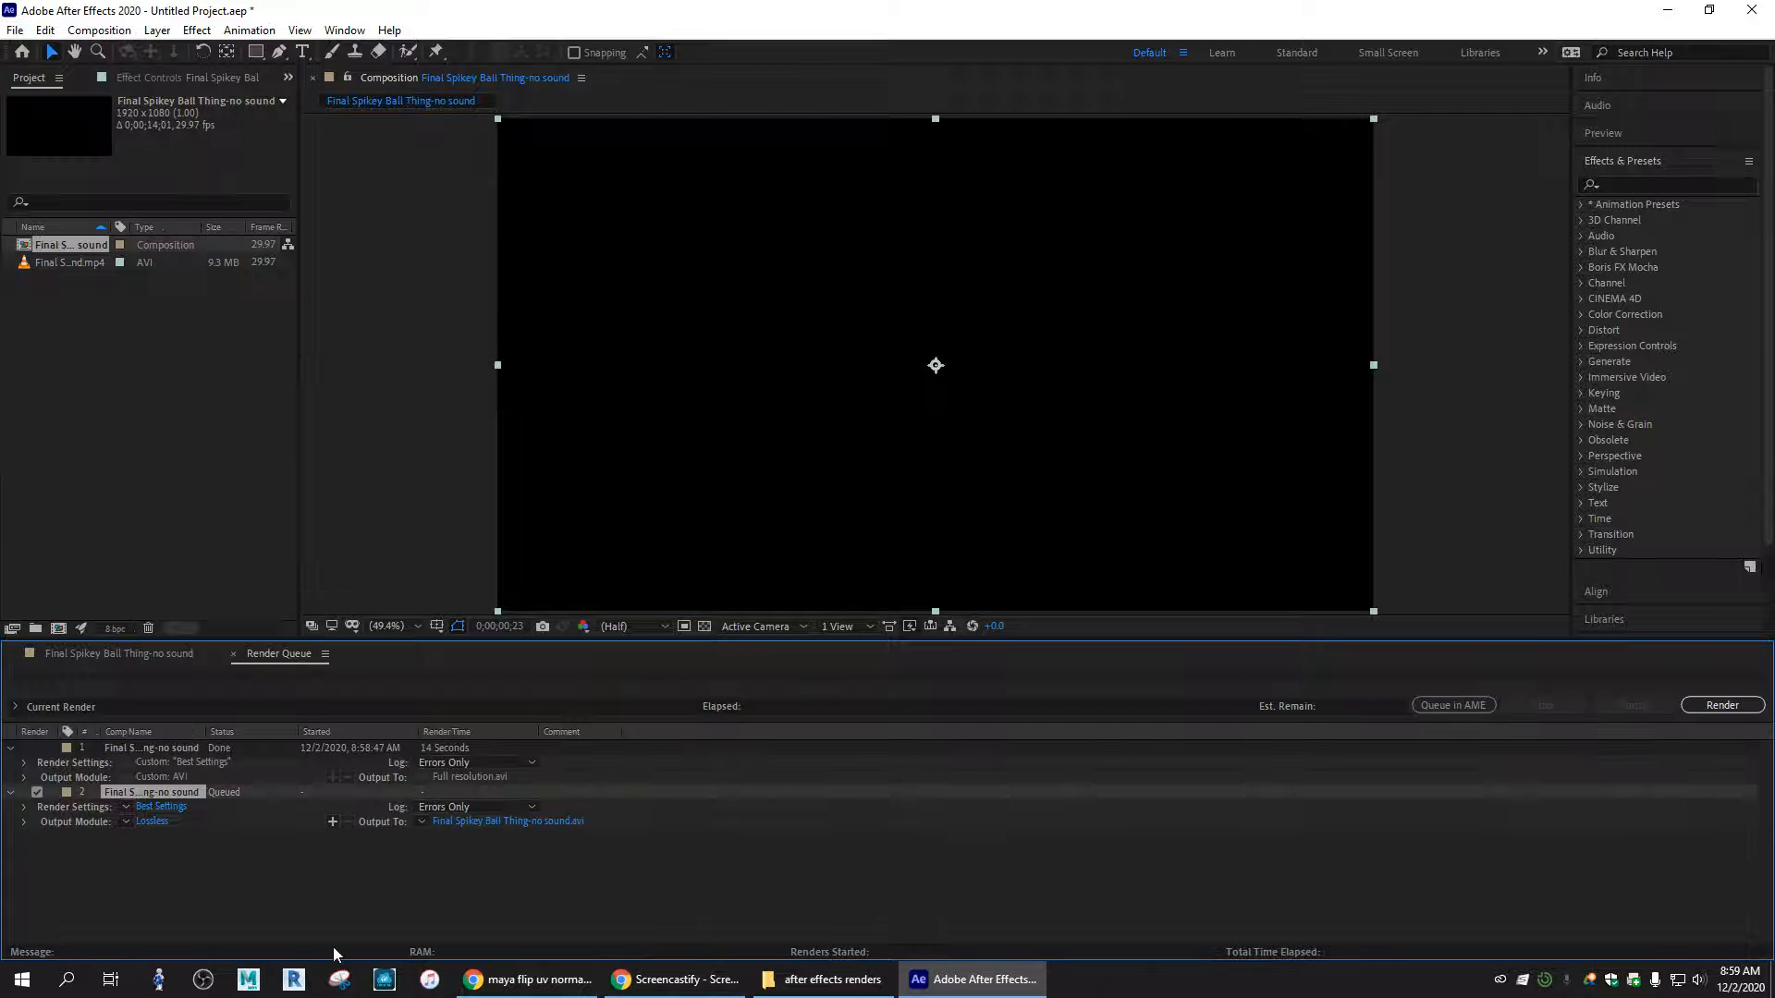
- Set the resolution to Half in the render settings of the newly queued composition
{"action": "left_click", "coordinate": [163, 807]}
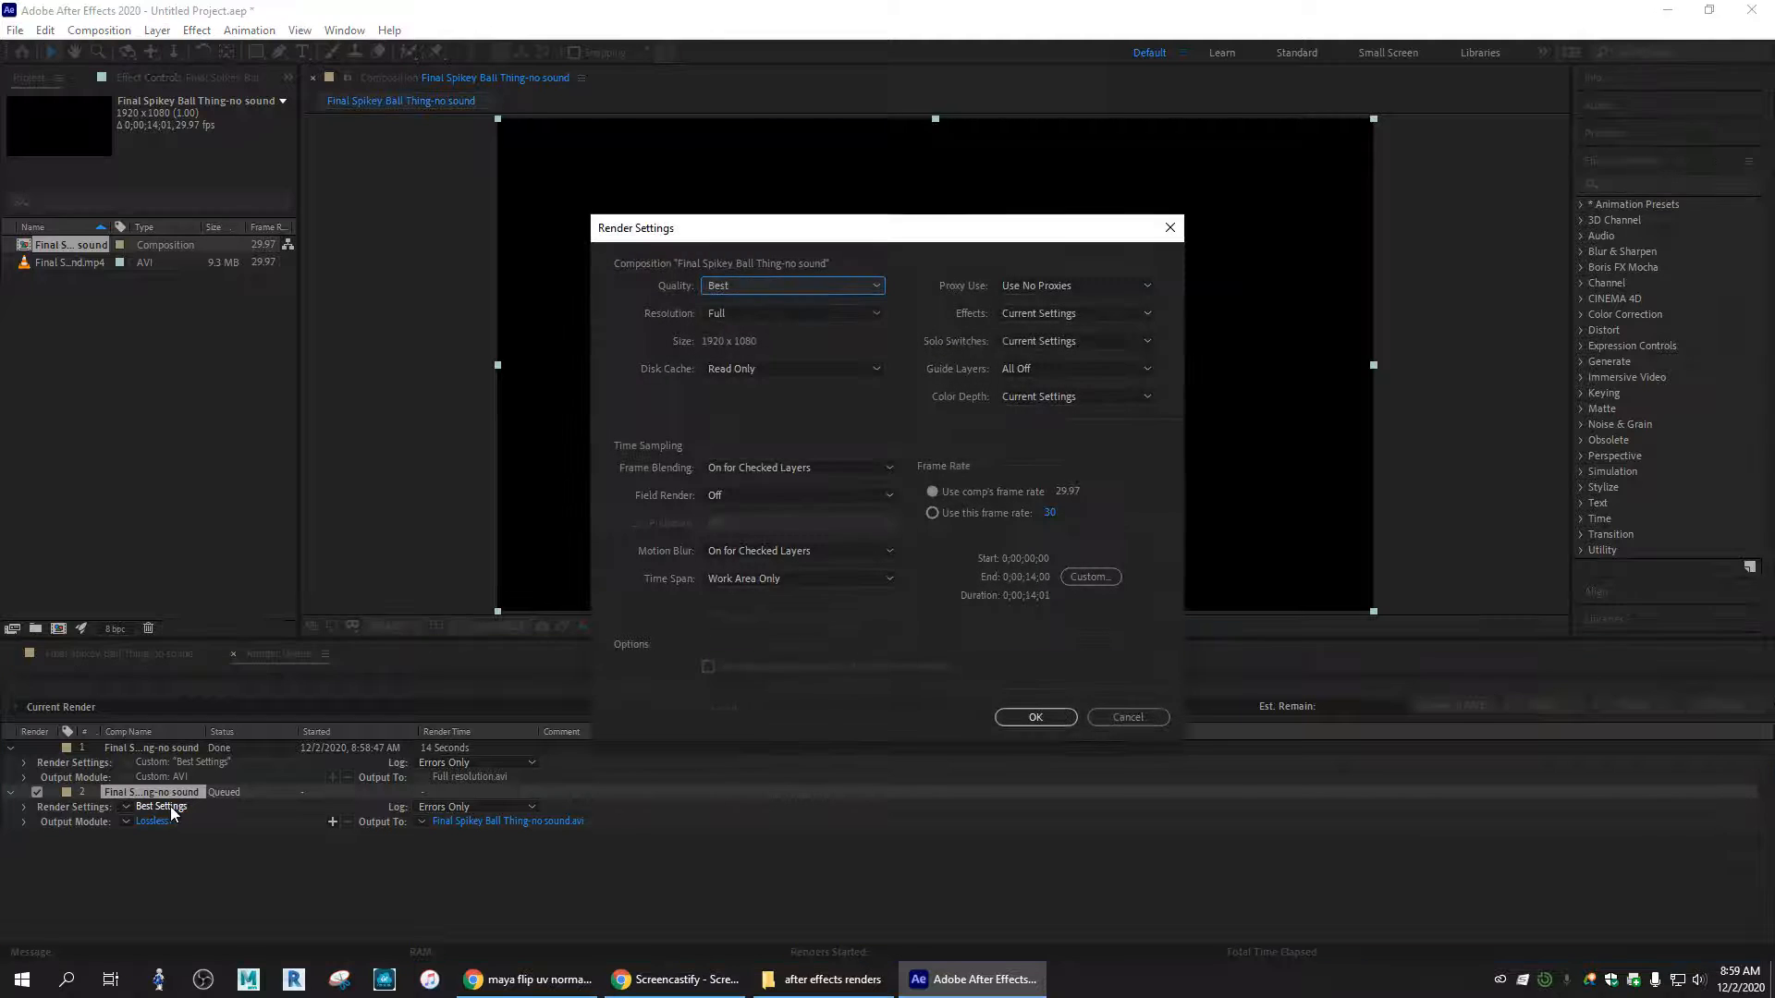
{"action": "left_click", "coordinate": [817, 313]}
{"action": "left_click", "coordinate": [773, 374]}
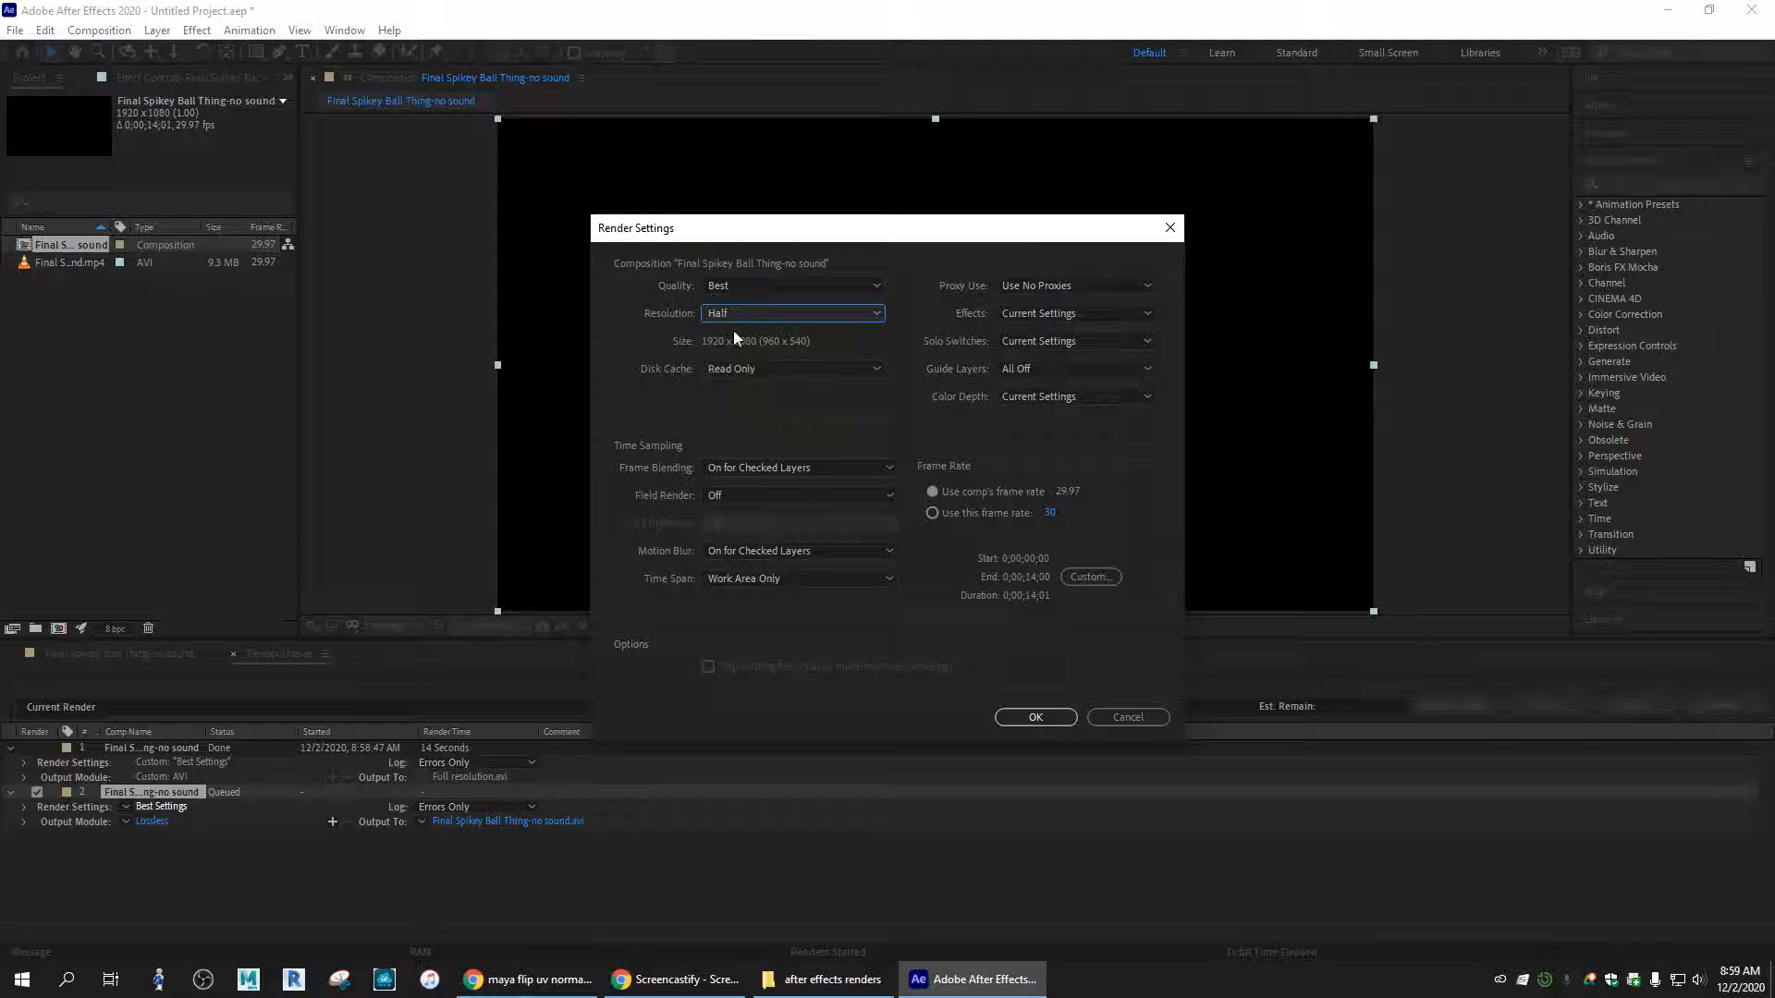
{"action": "left_click", "coordinate": [1022, 717]}
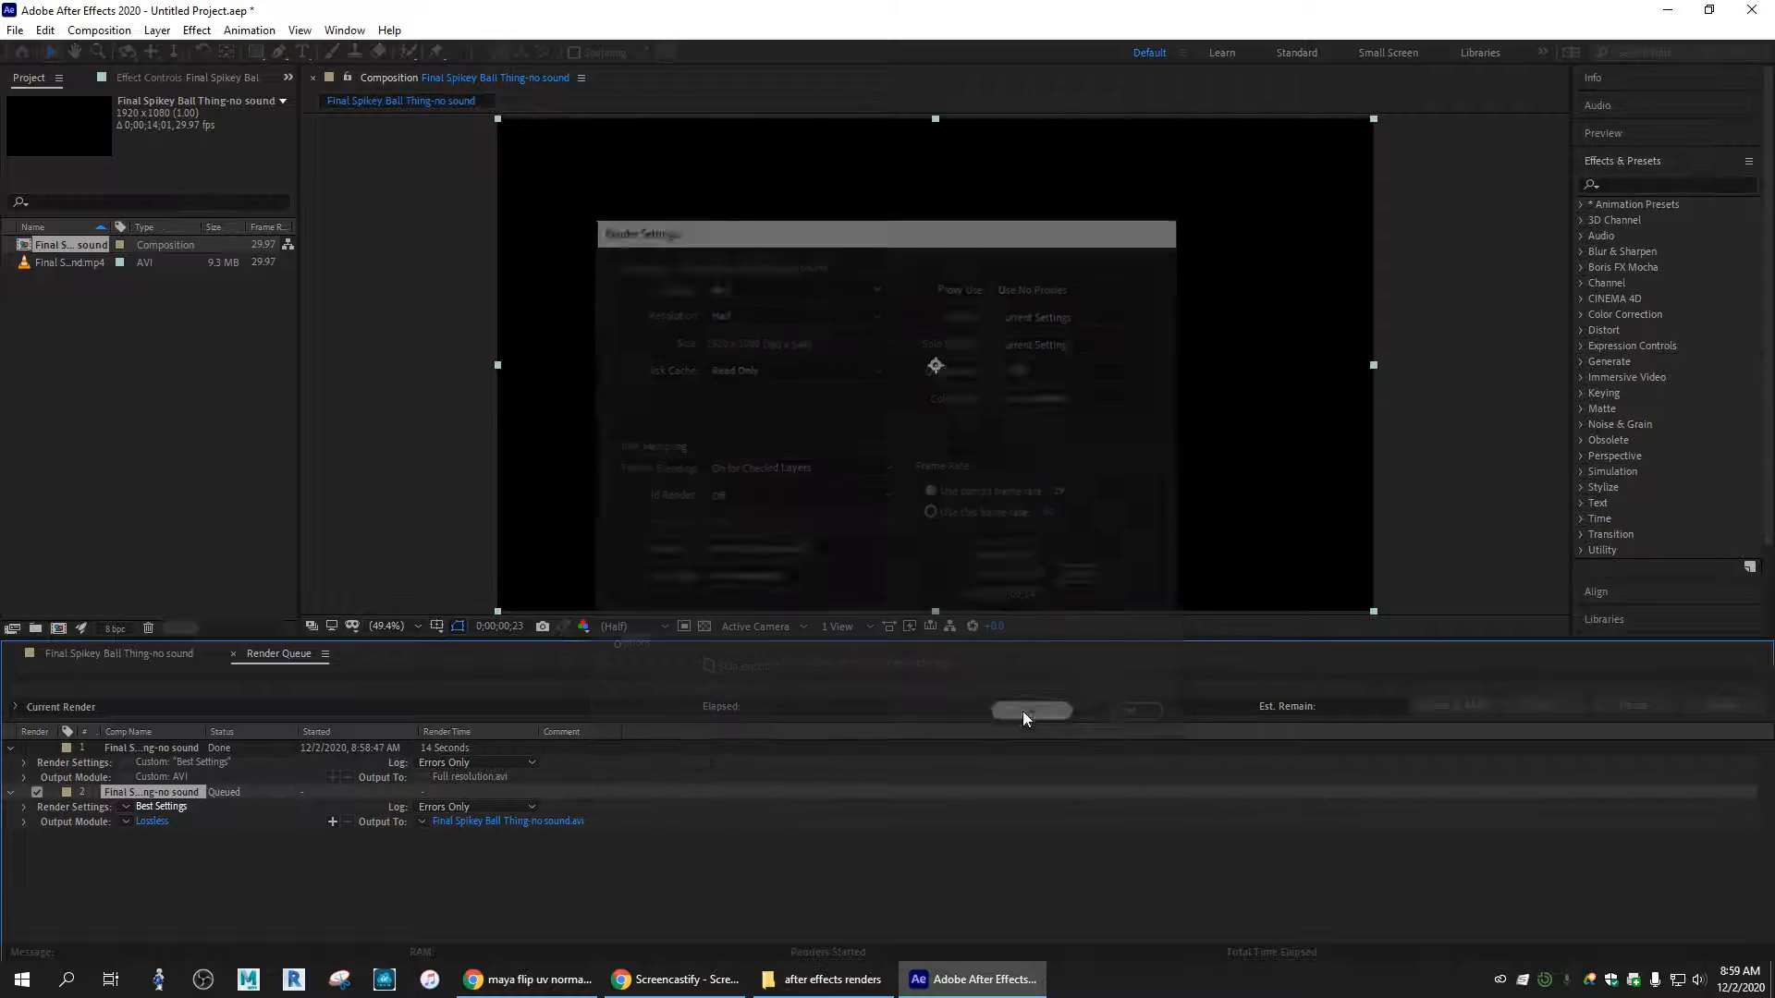
- Name the output movie "half resolution" in the after effects renders folder and render the queued composition
{"action": "left_click", "coordinate": [470, 824]}
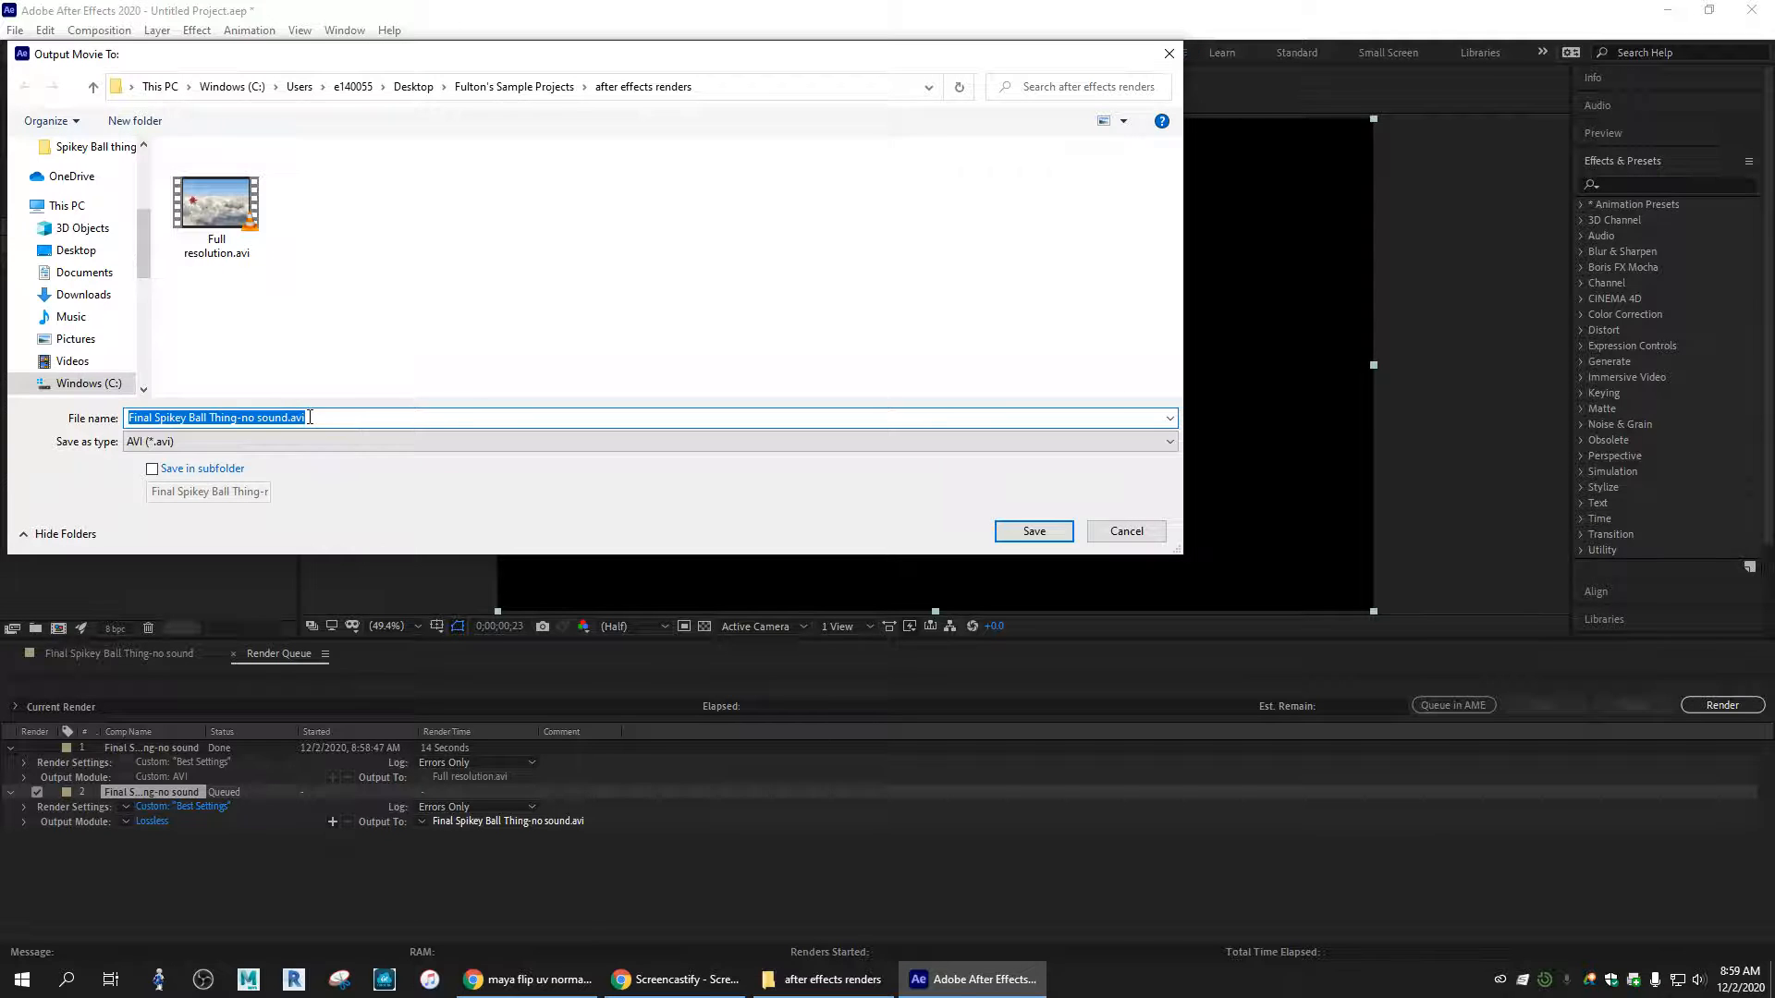
{"action": "type", "text": "half reolution"}
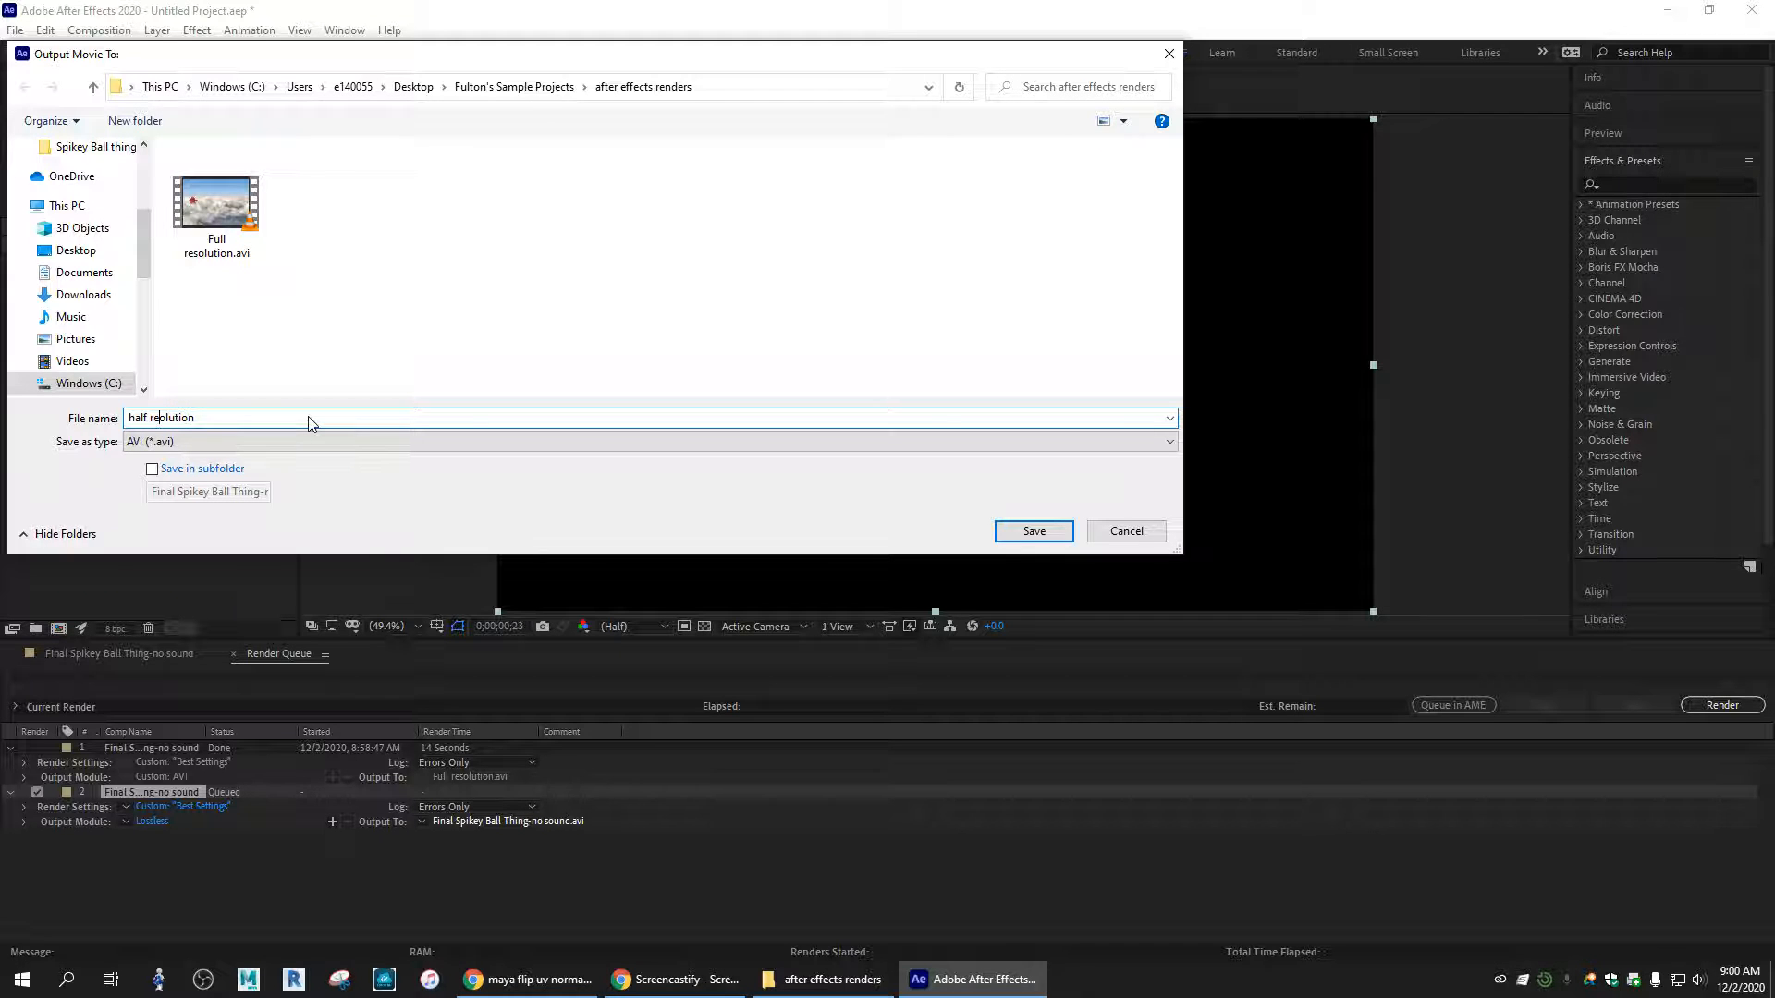
{"action": "type", "text": "s"}
{"action": "left_click", "coordinate": [1028, 532]}
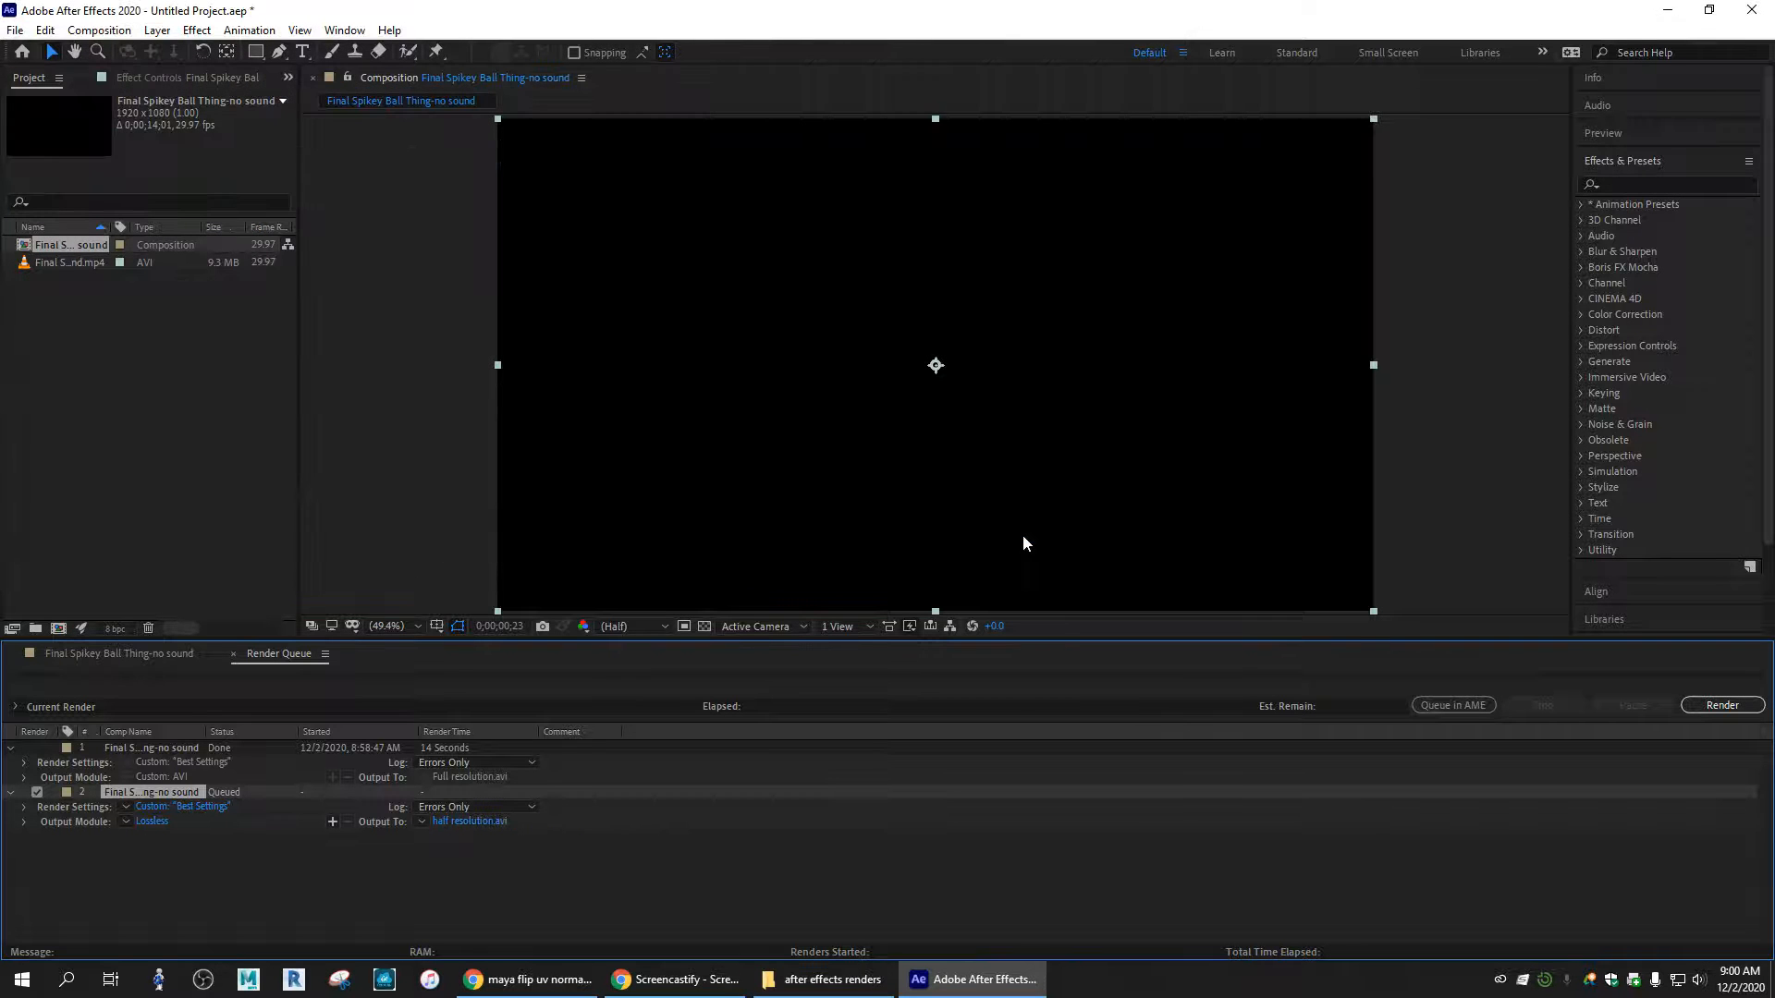
{"action": "left_click", "coordinate": [1701, 706]}
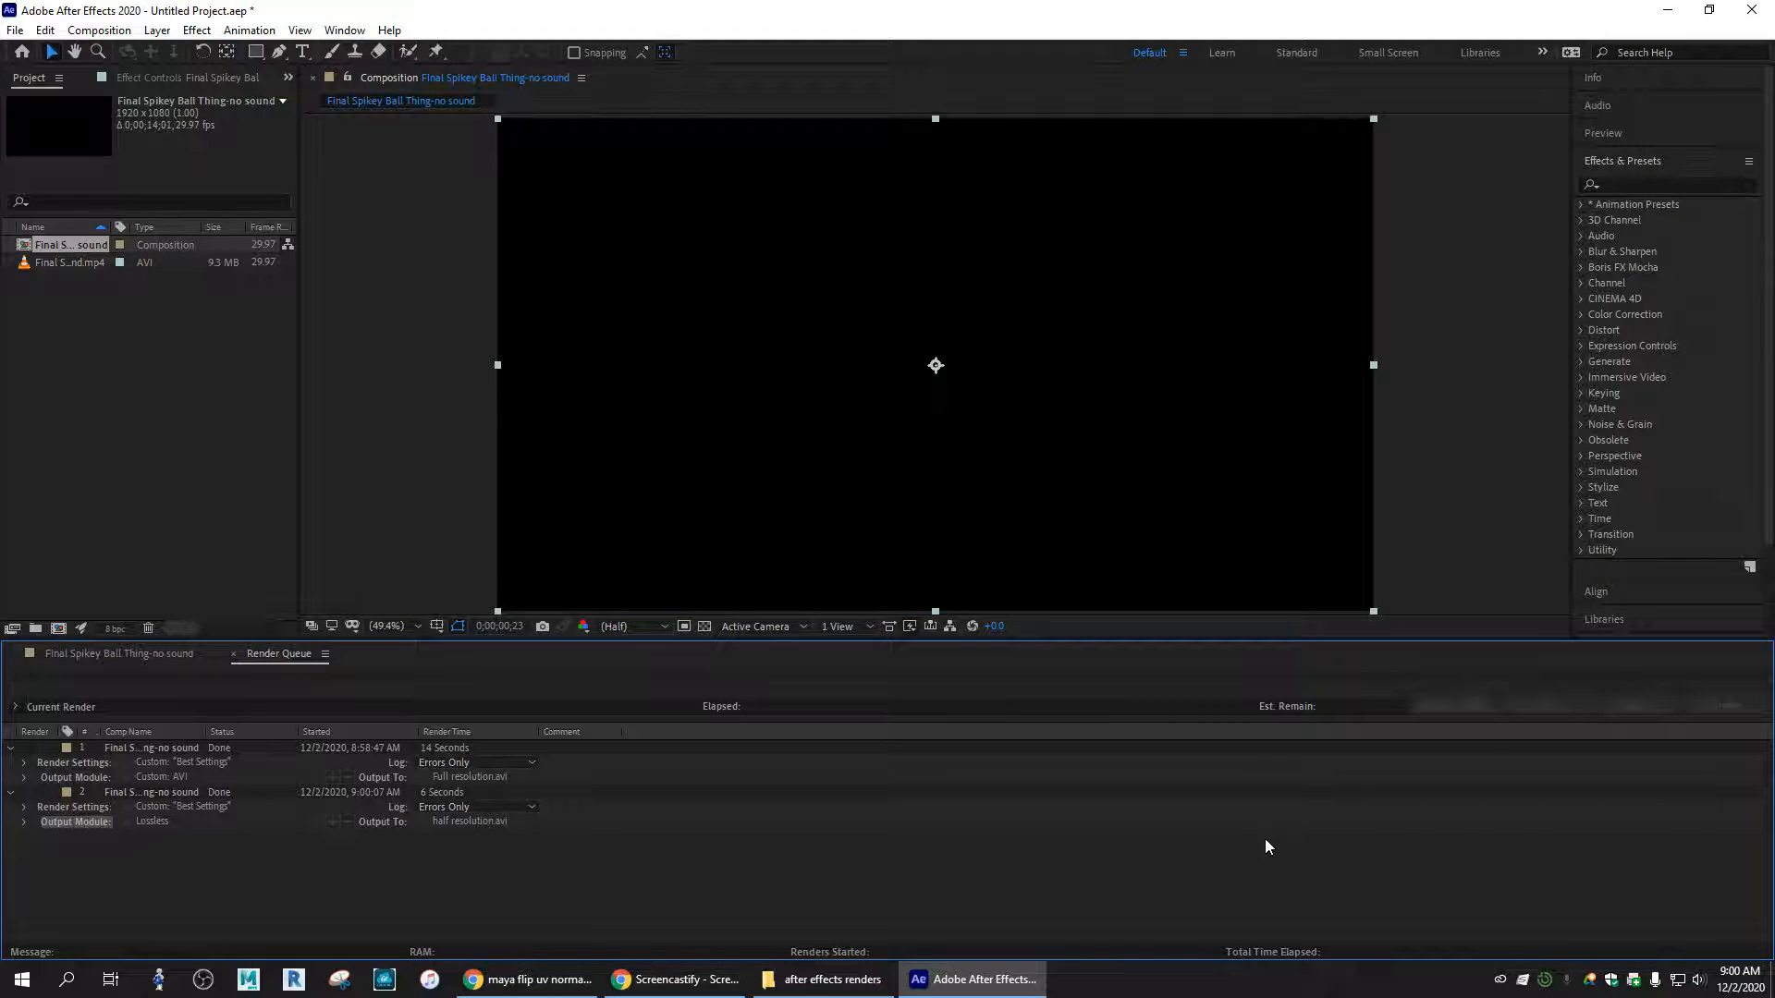
- Switch to File Explorer, compare the sizes of the half and full resolution AVIs, and play both videos
{"action": "left_click", "coordinate": [866, 987]}
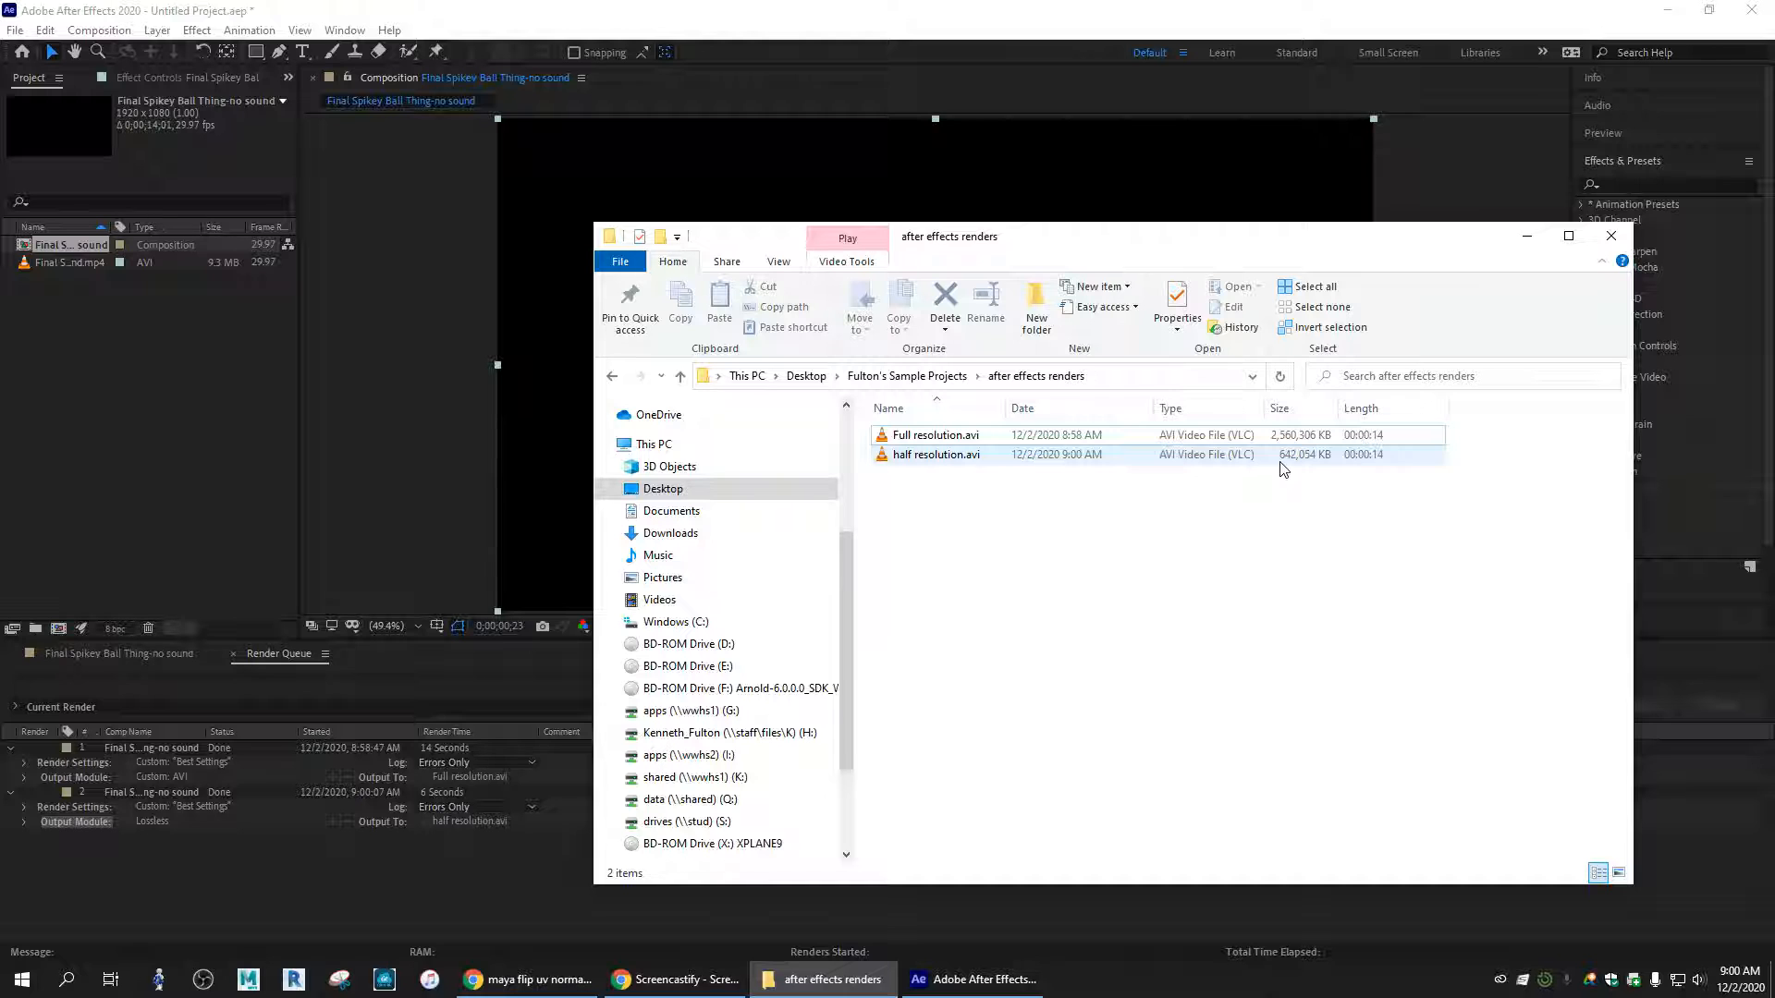
{"action": "double_click", "coordinate": [966, 463]}
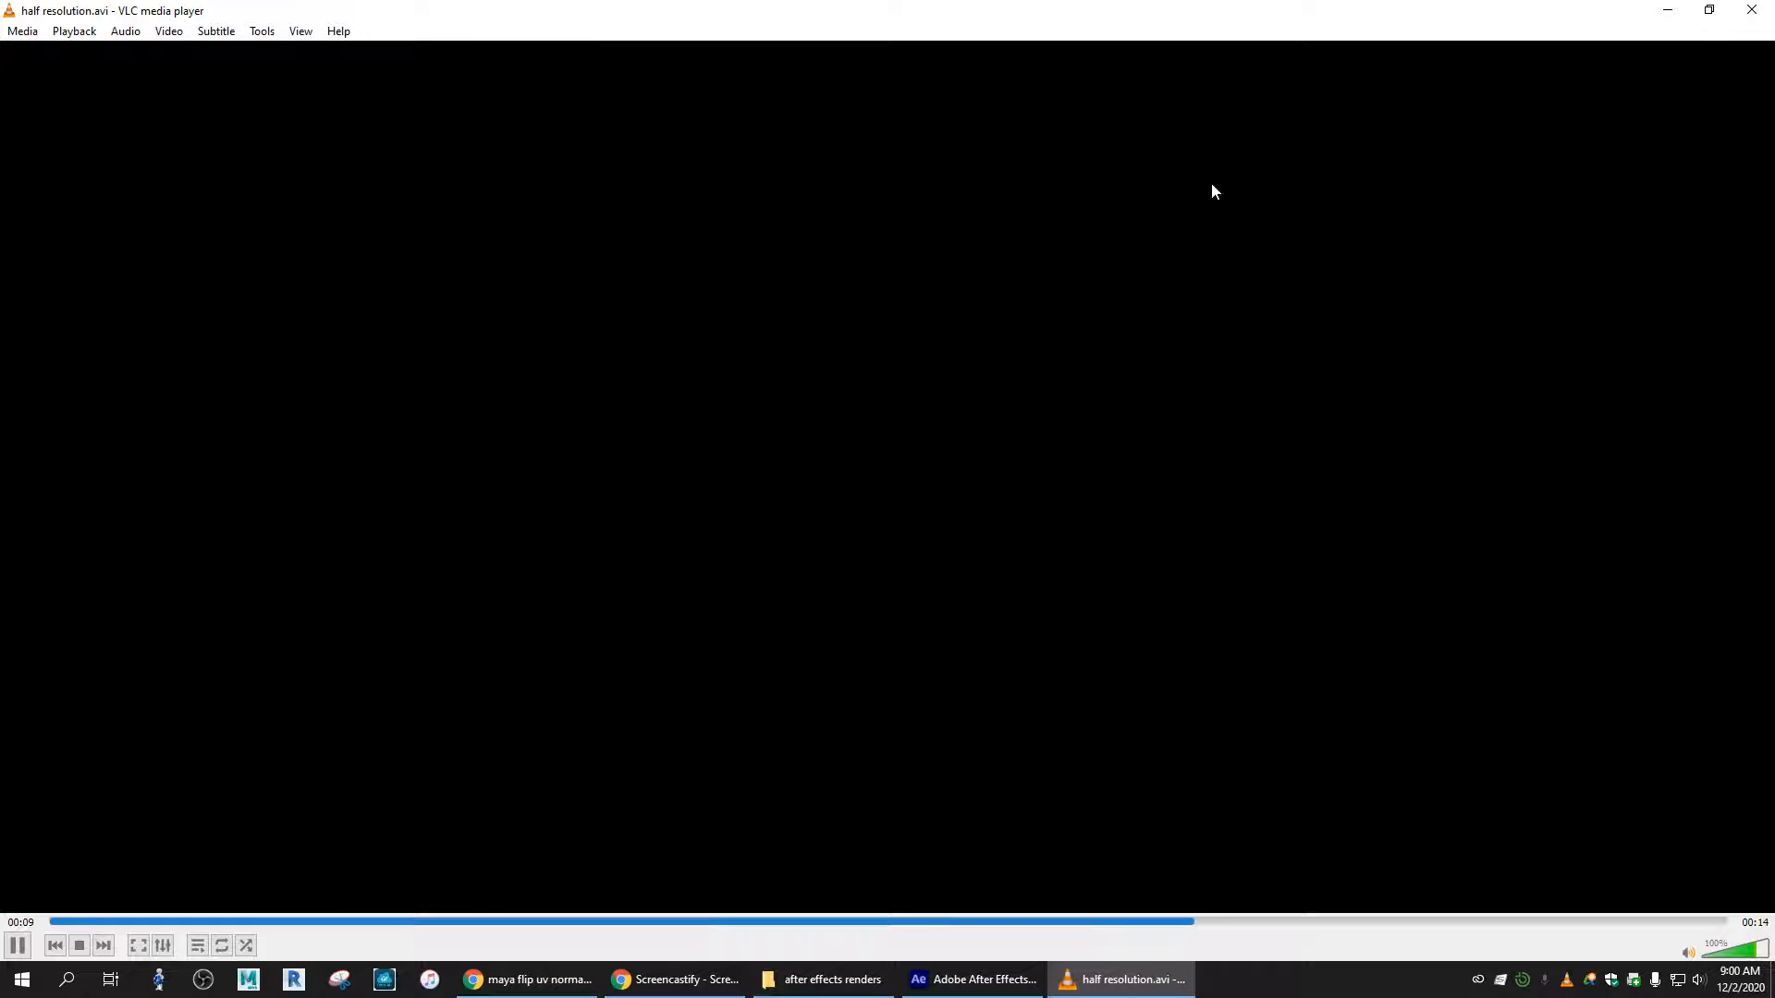
{"action": "left_click", "coordinate": [1754, 11]}
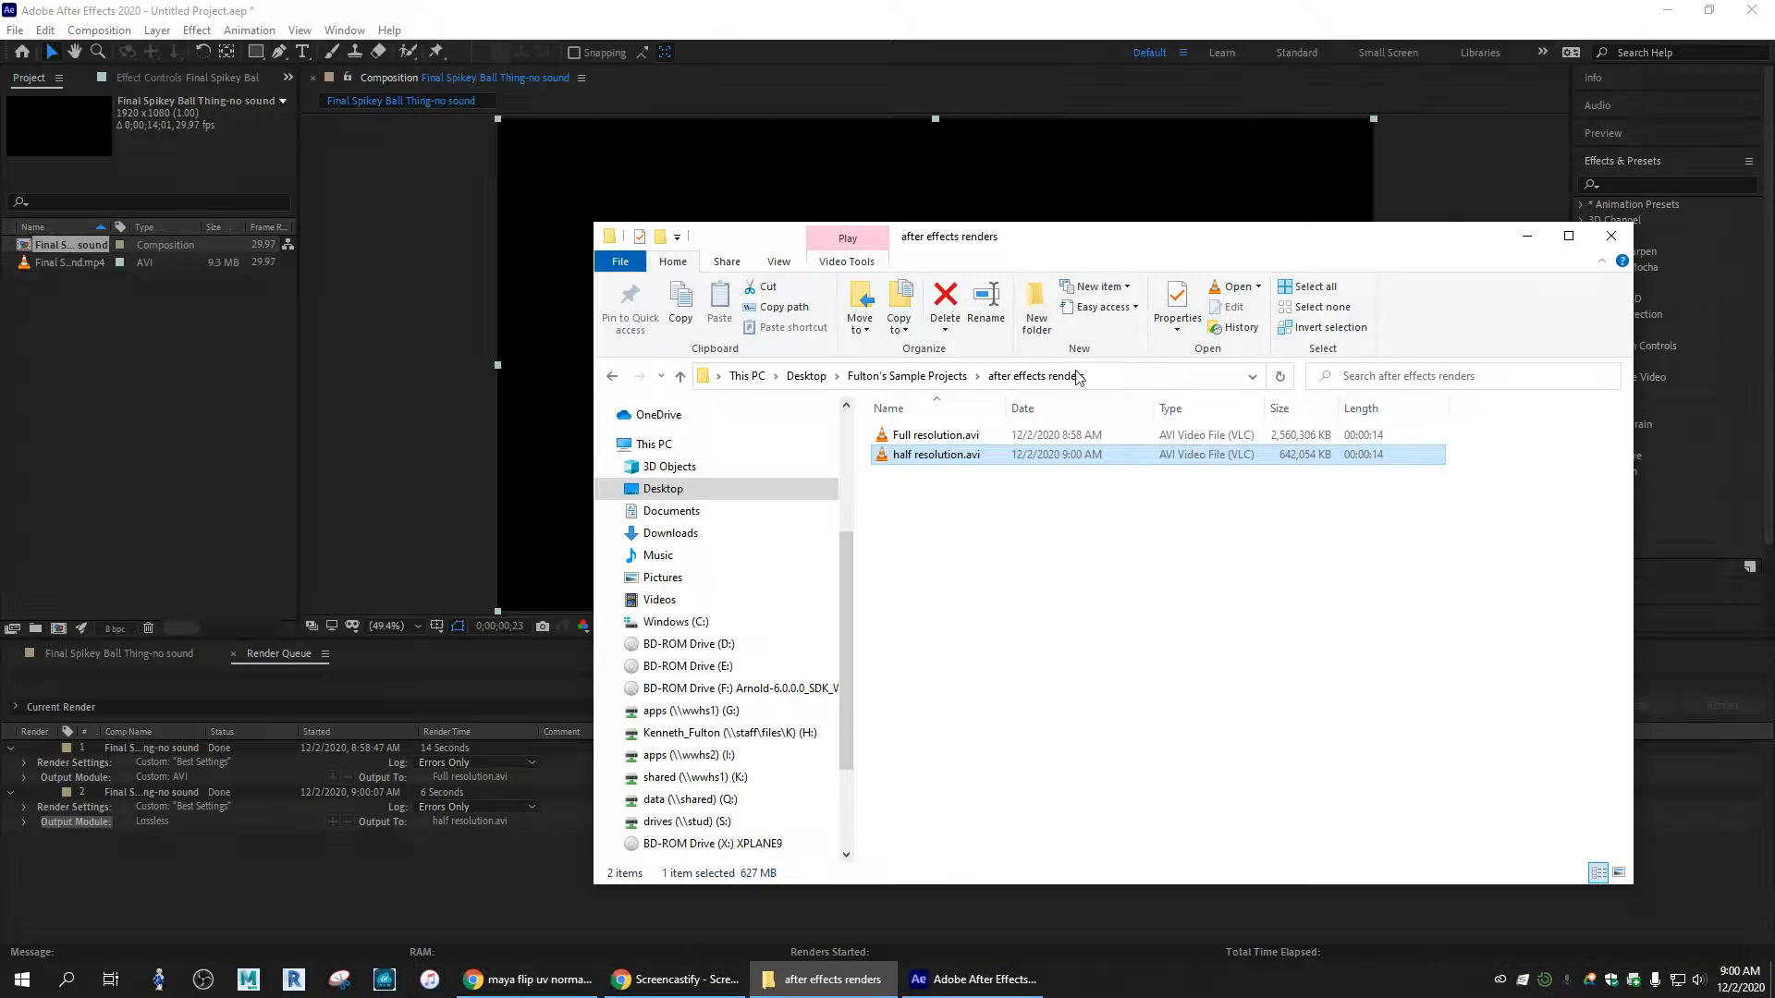
{"action": "double_click", "coordinate": [943, 435]}
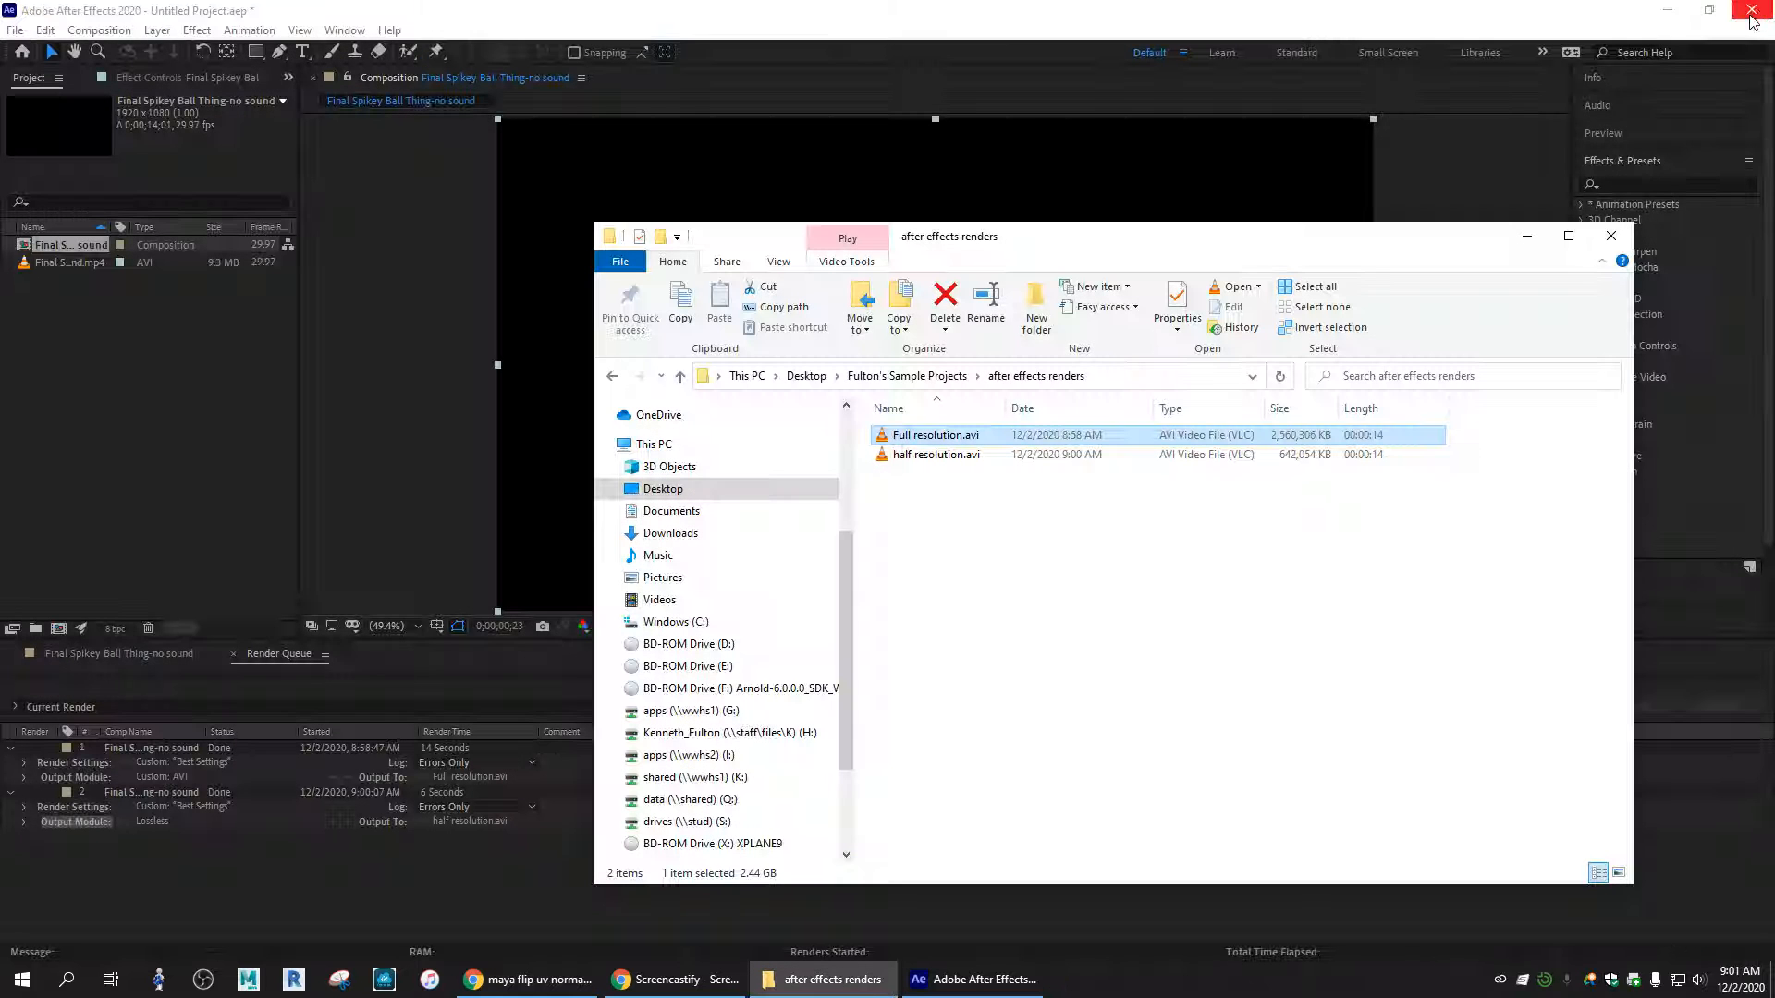
{"action": "left_click", "coordinate": [1750, 10]}
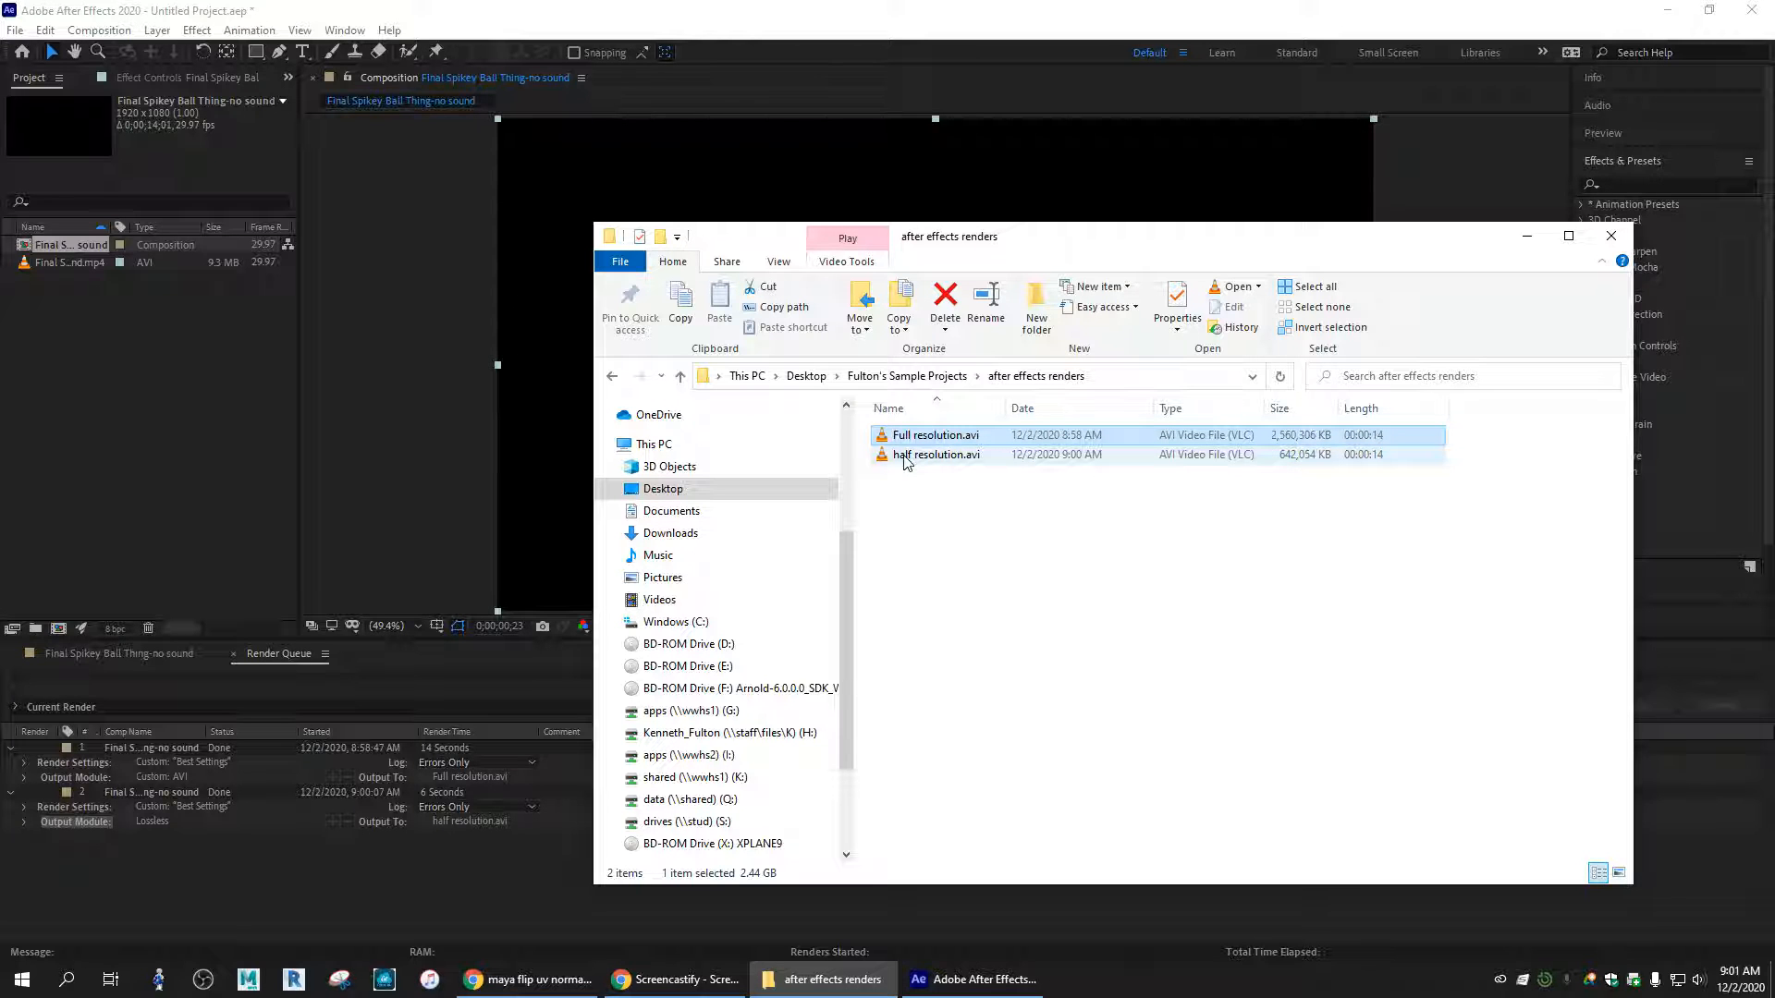
{"action": "left_click", "coordinate": [1611, 236]}
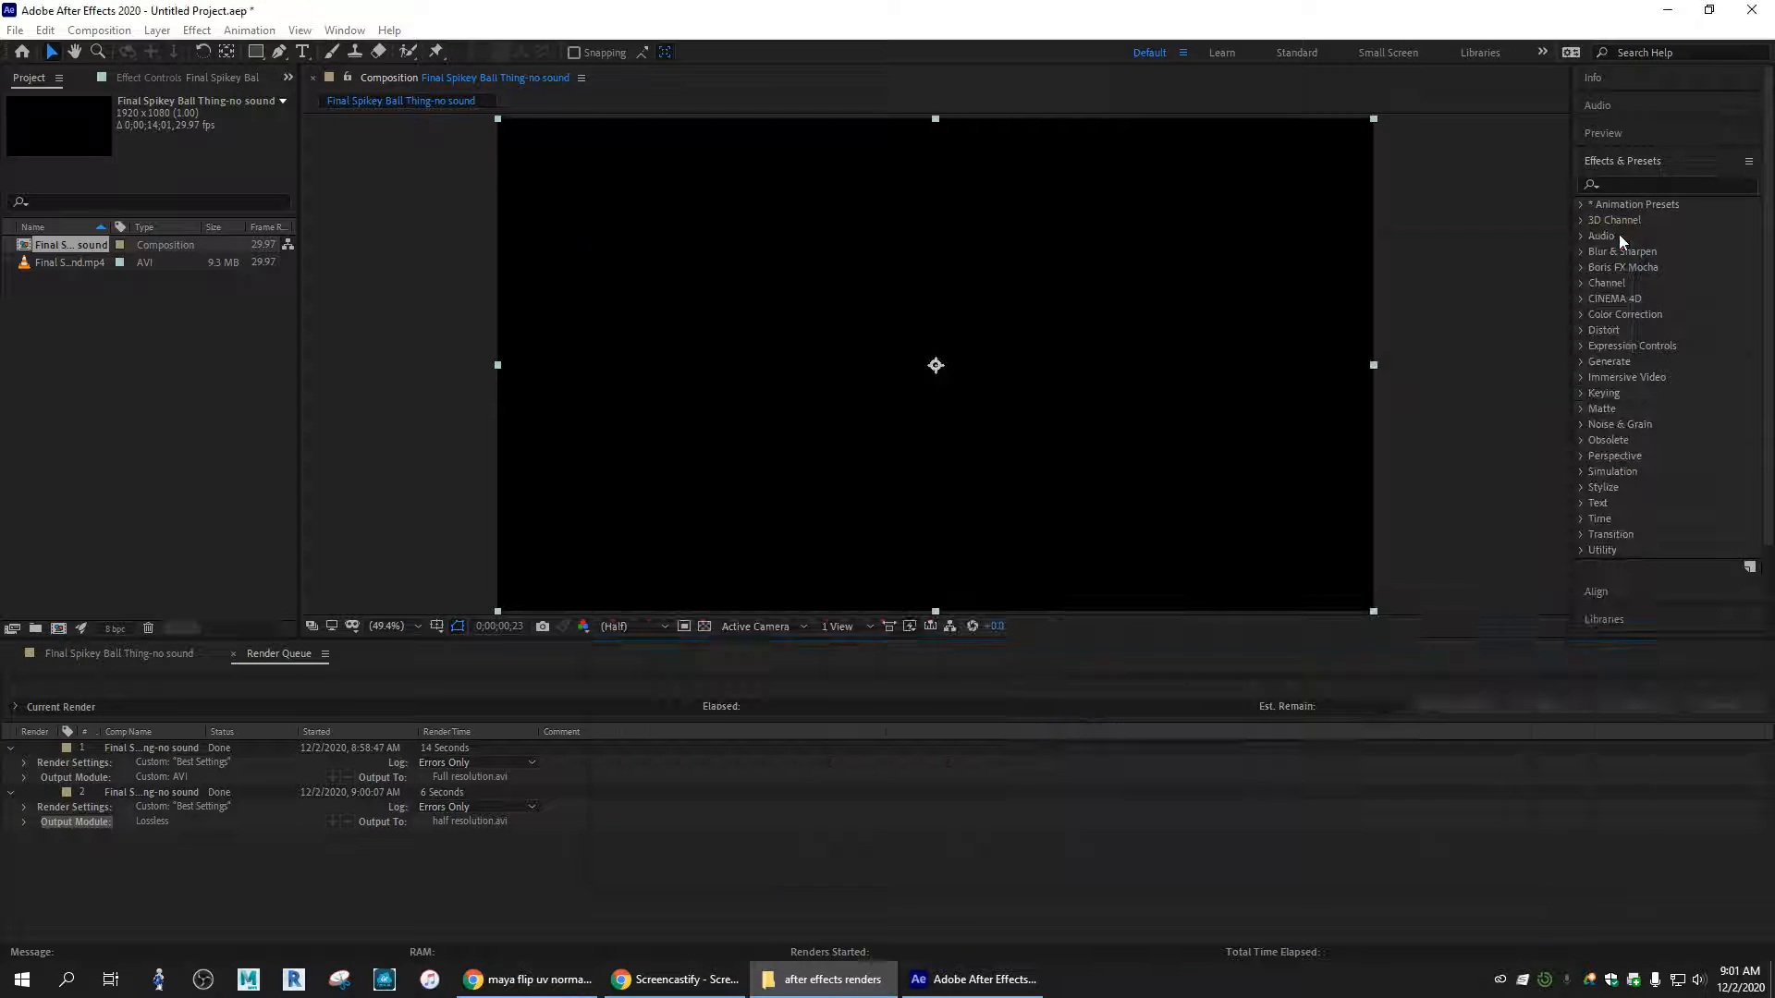
- Send the Final Spikey Ball Thing-no sound composition from After Effects to the Adobe Media Encoder queue
{"action": "left_click", "coordinate": [11, 748]}
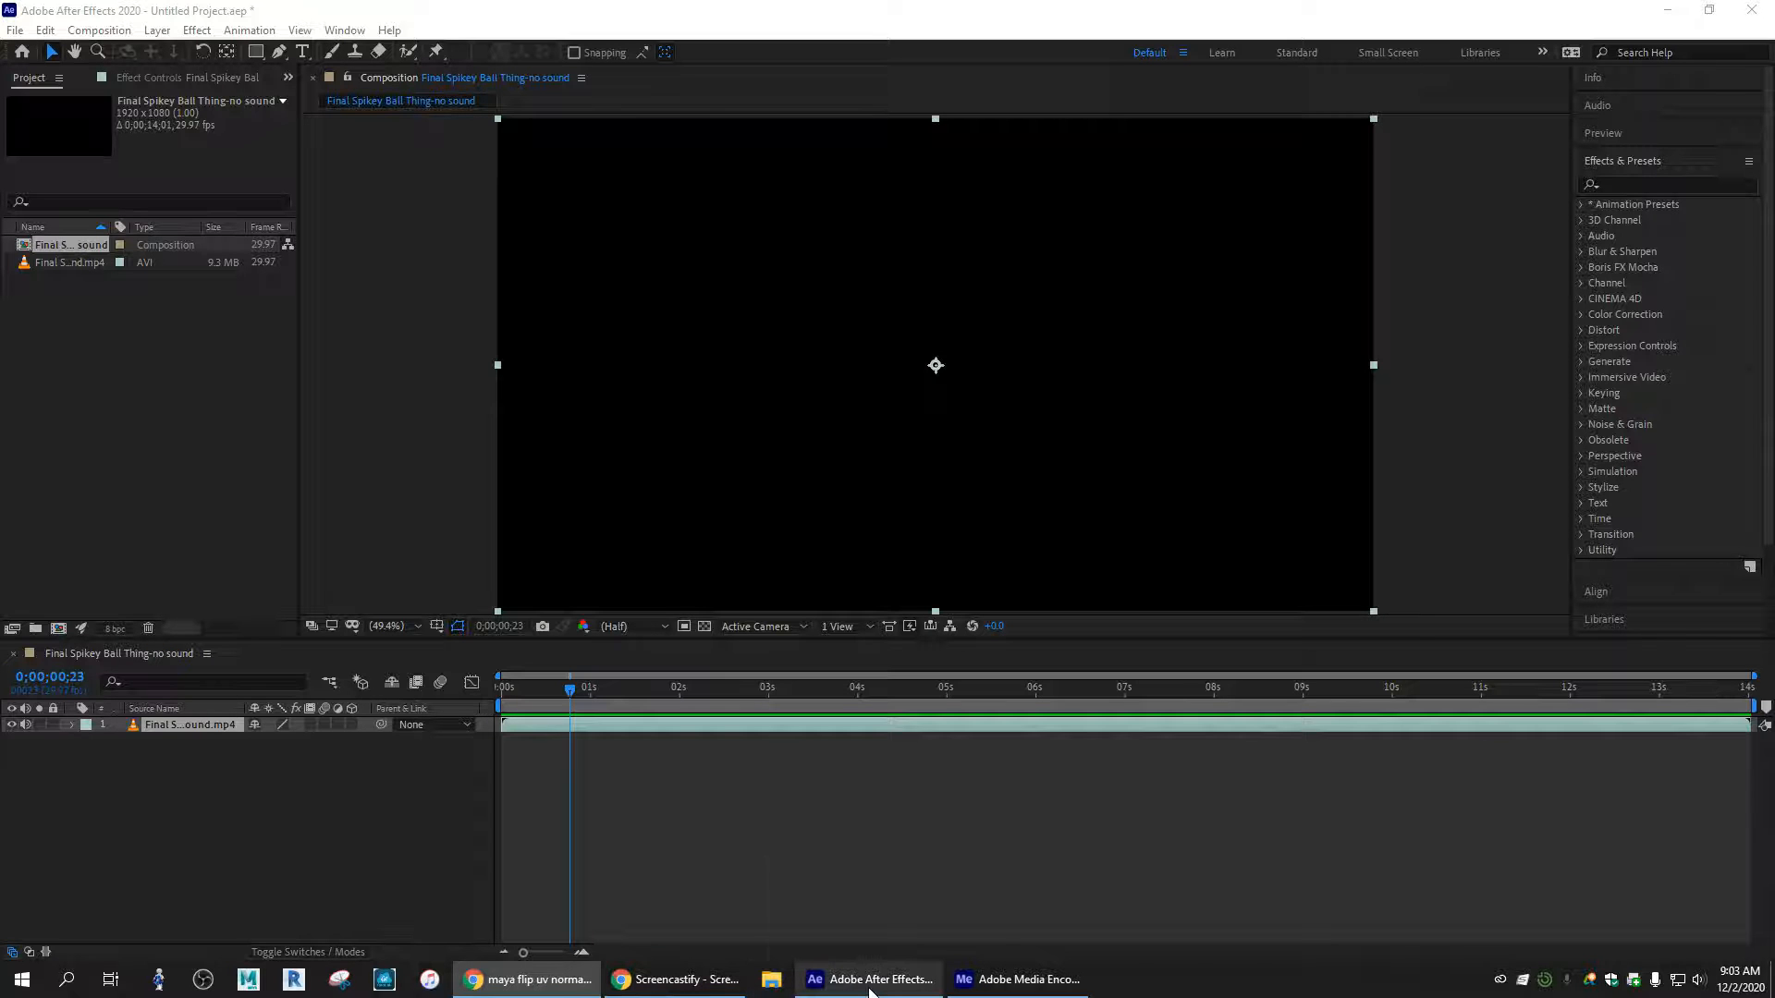
{"action": "mouse_move", "coordinate": [869, 991]}
{"action": "mouse_move", "coordinate": [1000, 991]}
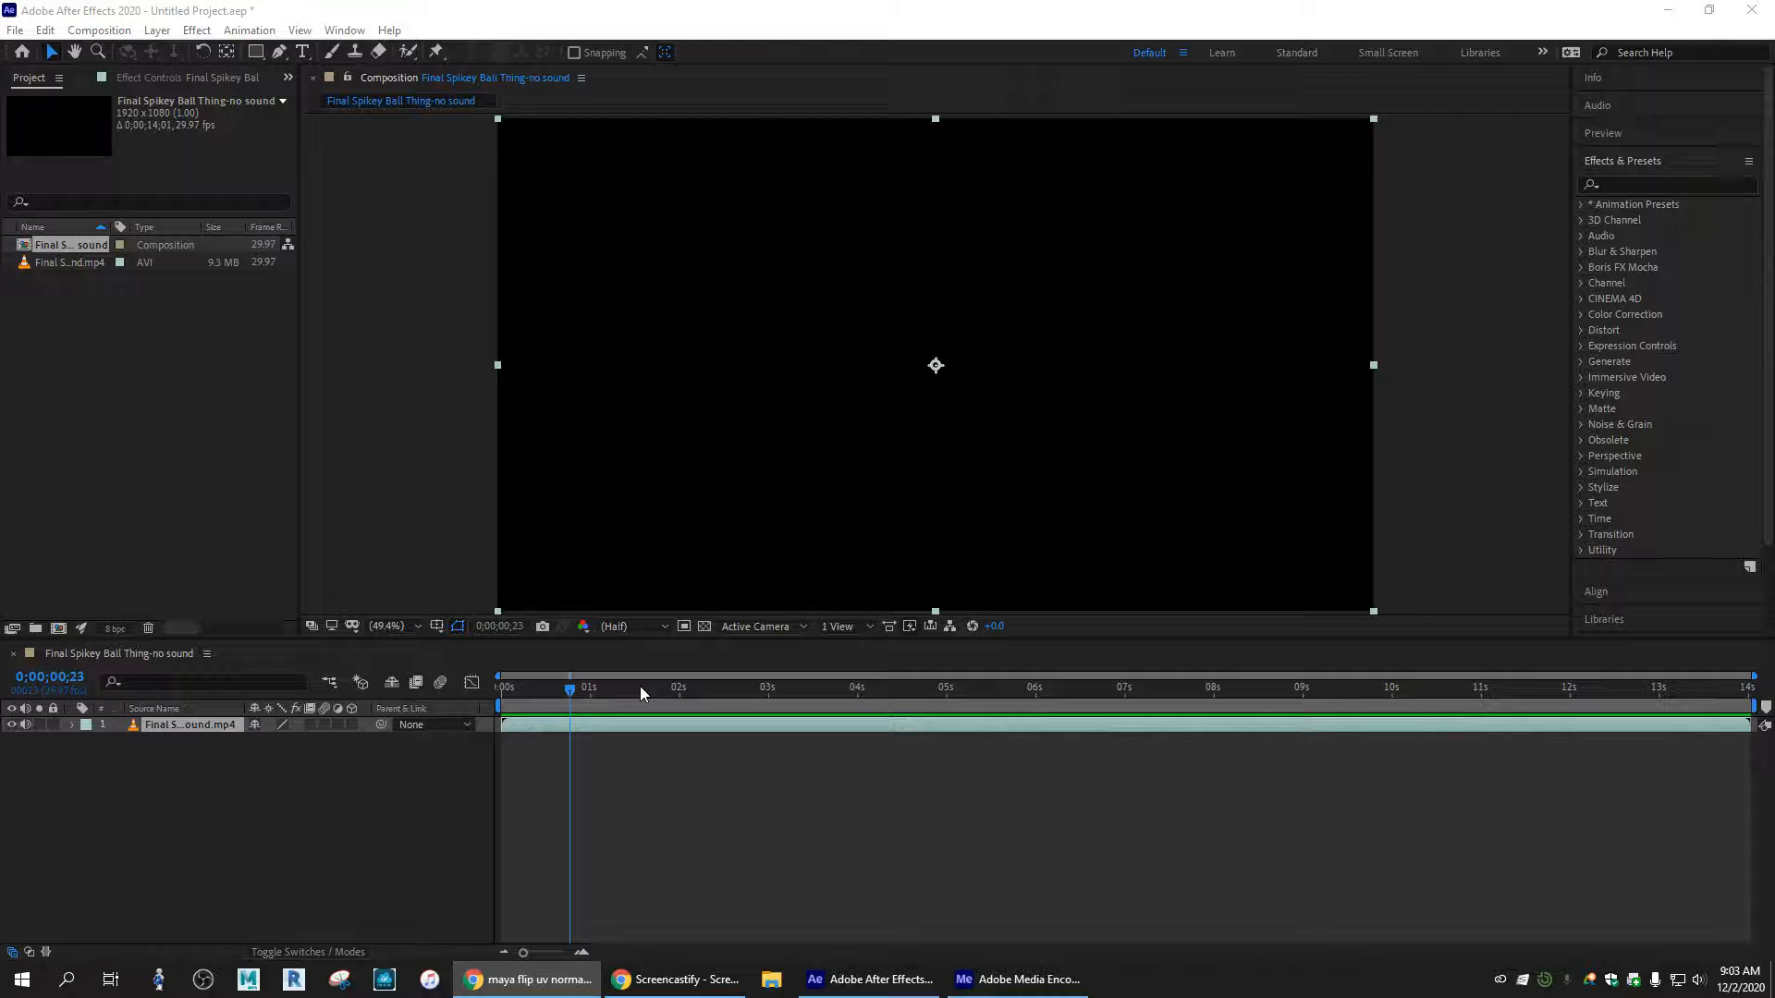
{"action": "left_click", "coordinate": [15, 31]}
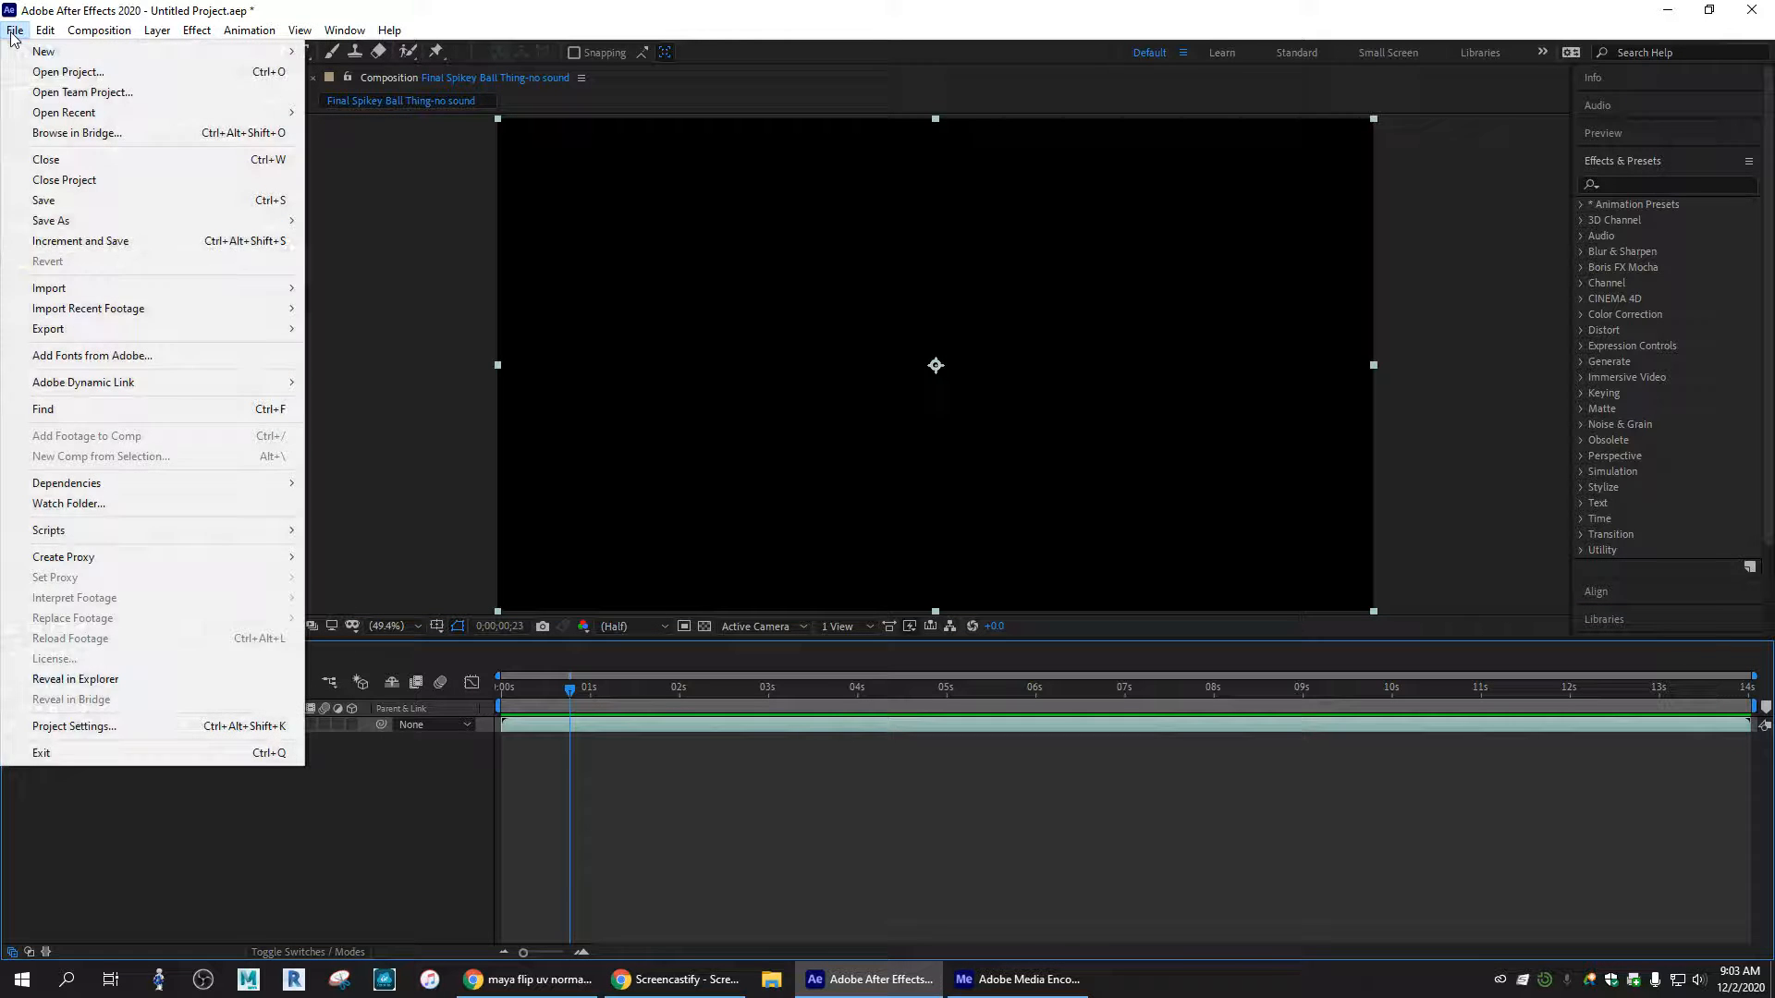
{"action": "mouse_move", "coordinate": [67, 330]}
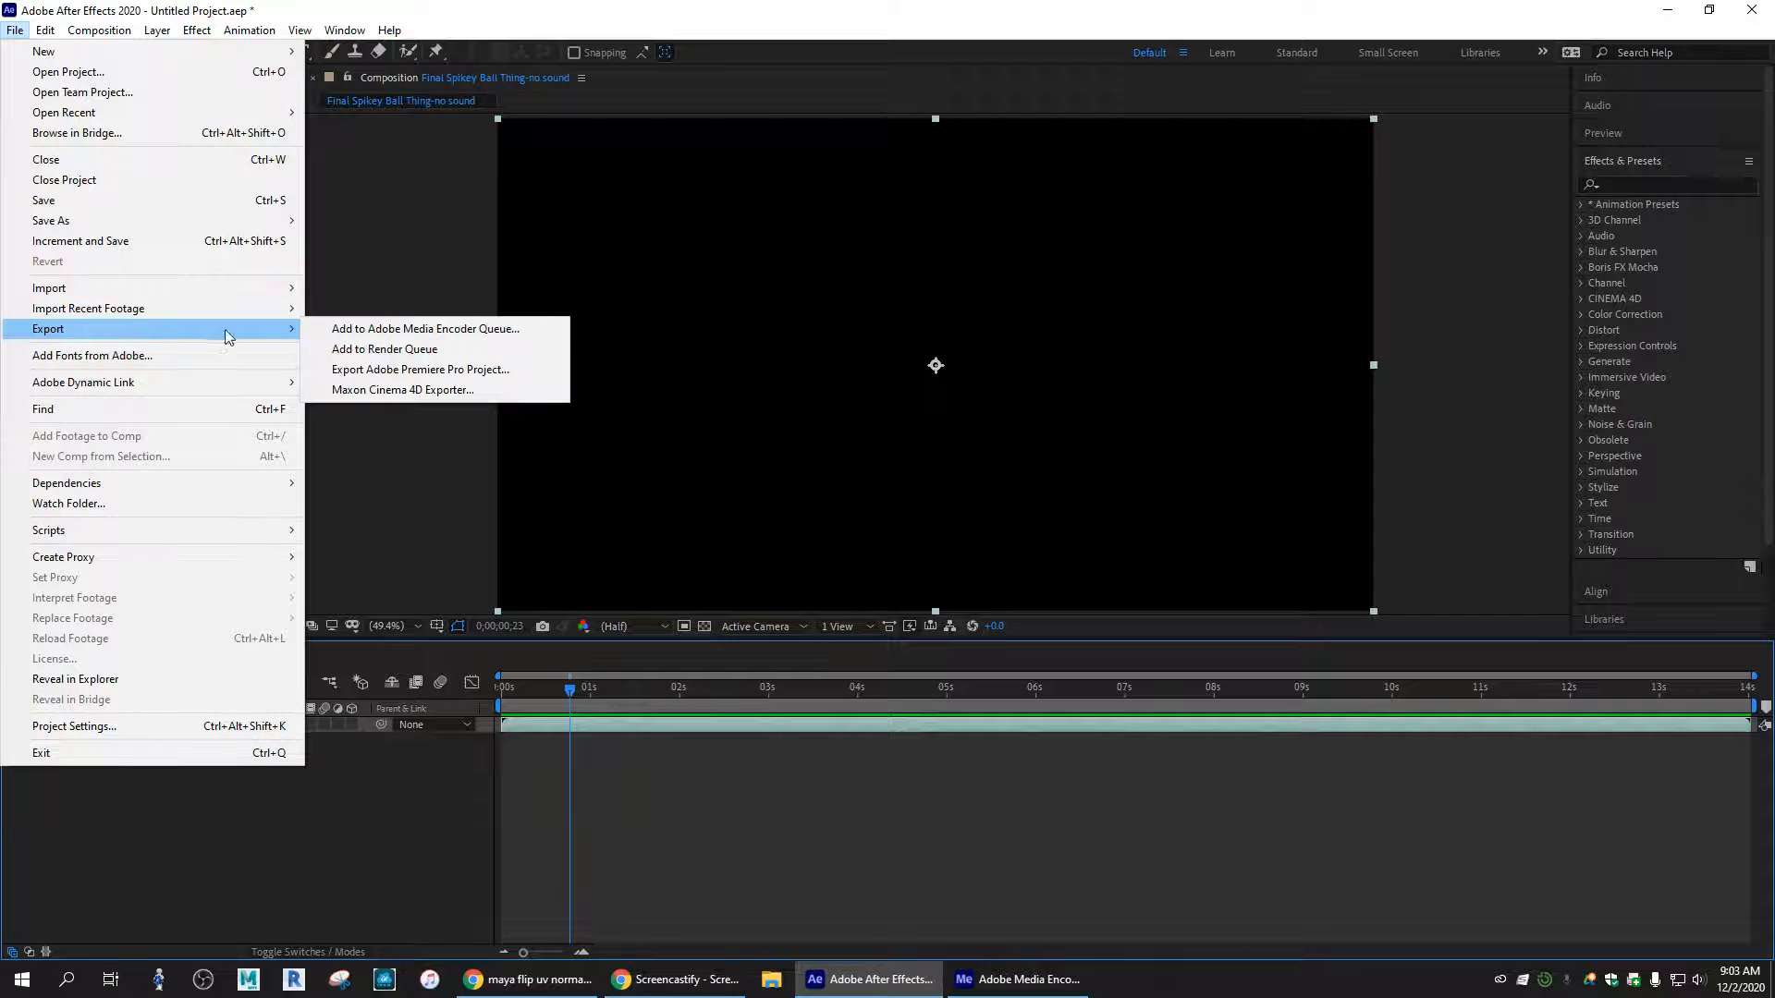
{"action": "left_click", "coordinate": [452, 330]}
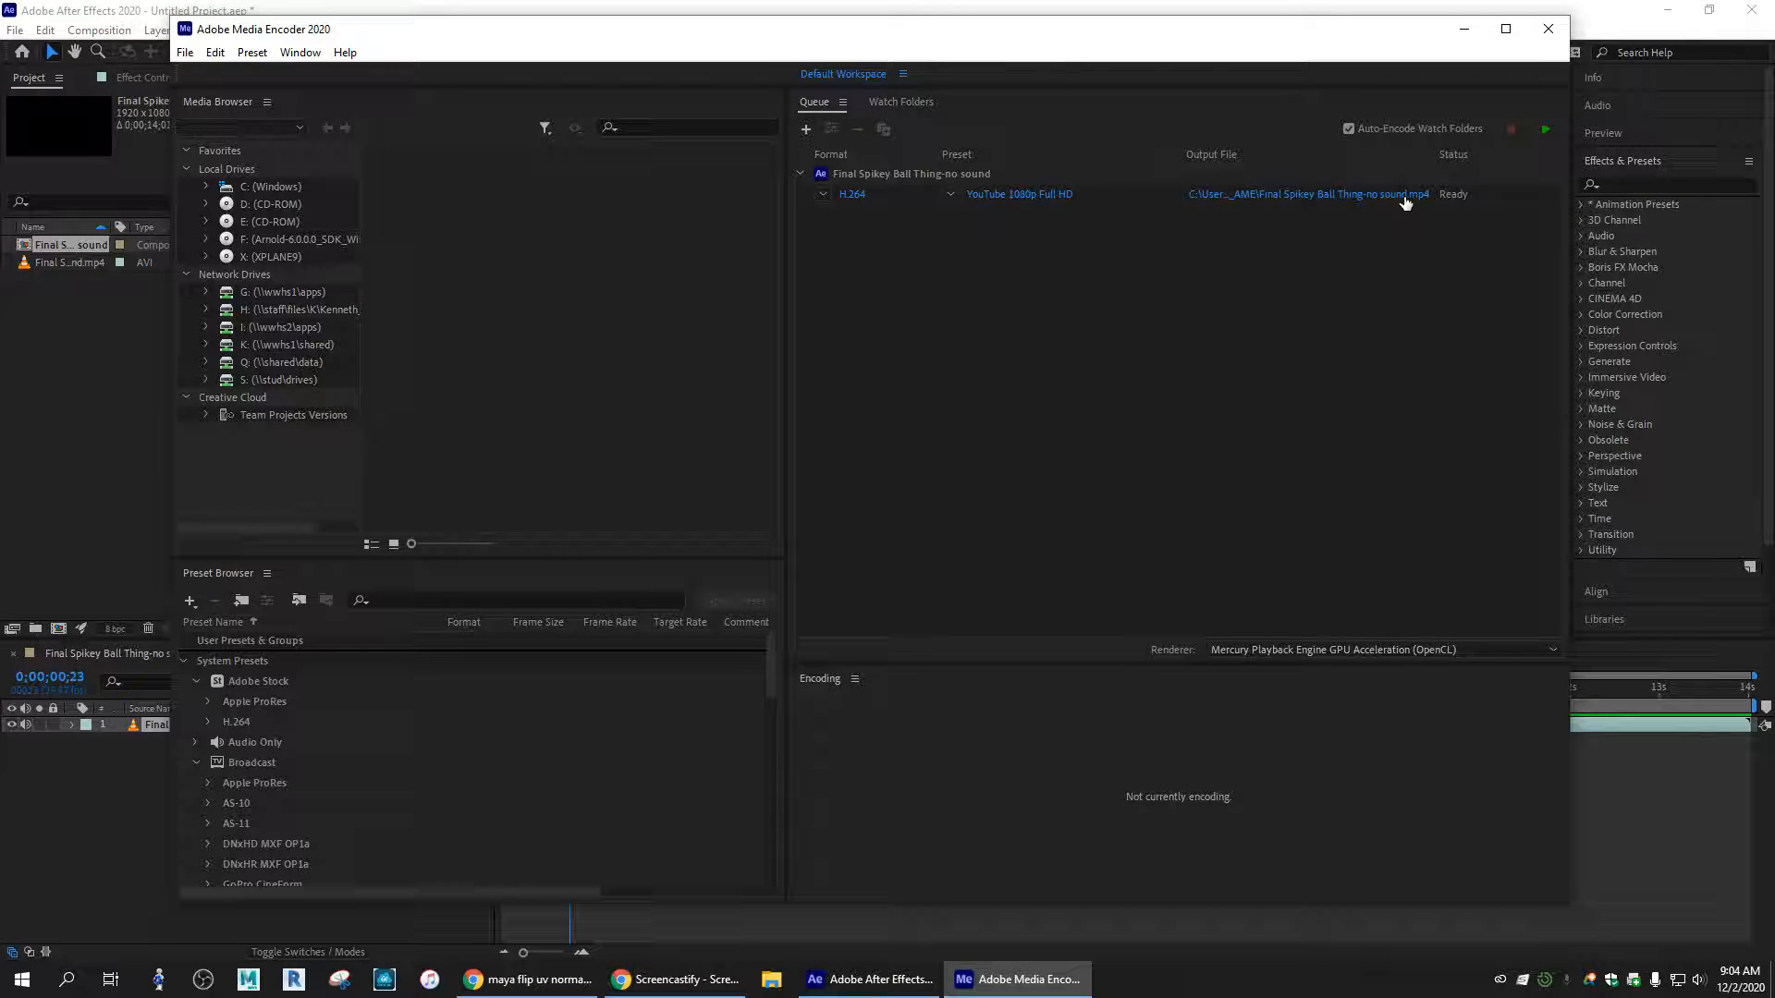
- Set the output file to media encoder.mp4 in the after effects renders folder, replacing the existing file, and start encoding the queue
{"action": "left_click", "coordinate": [1231, 198]}
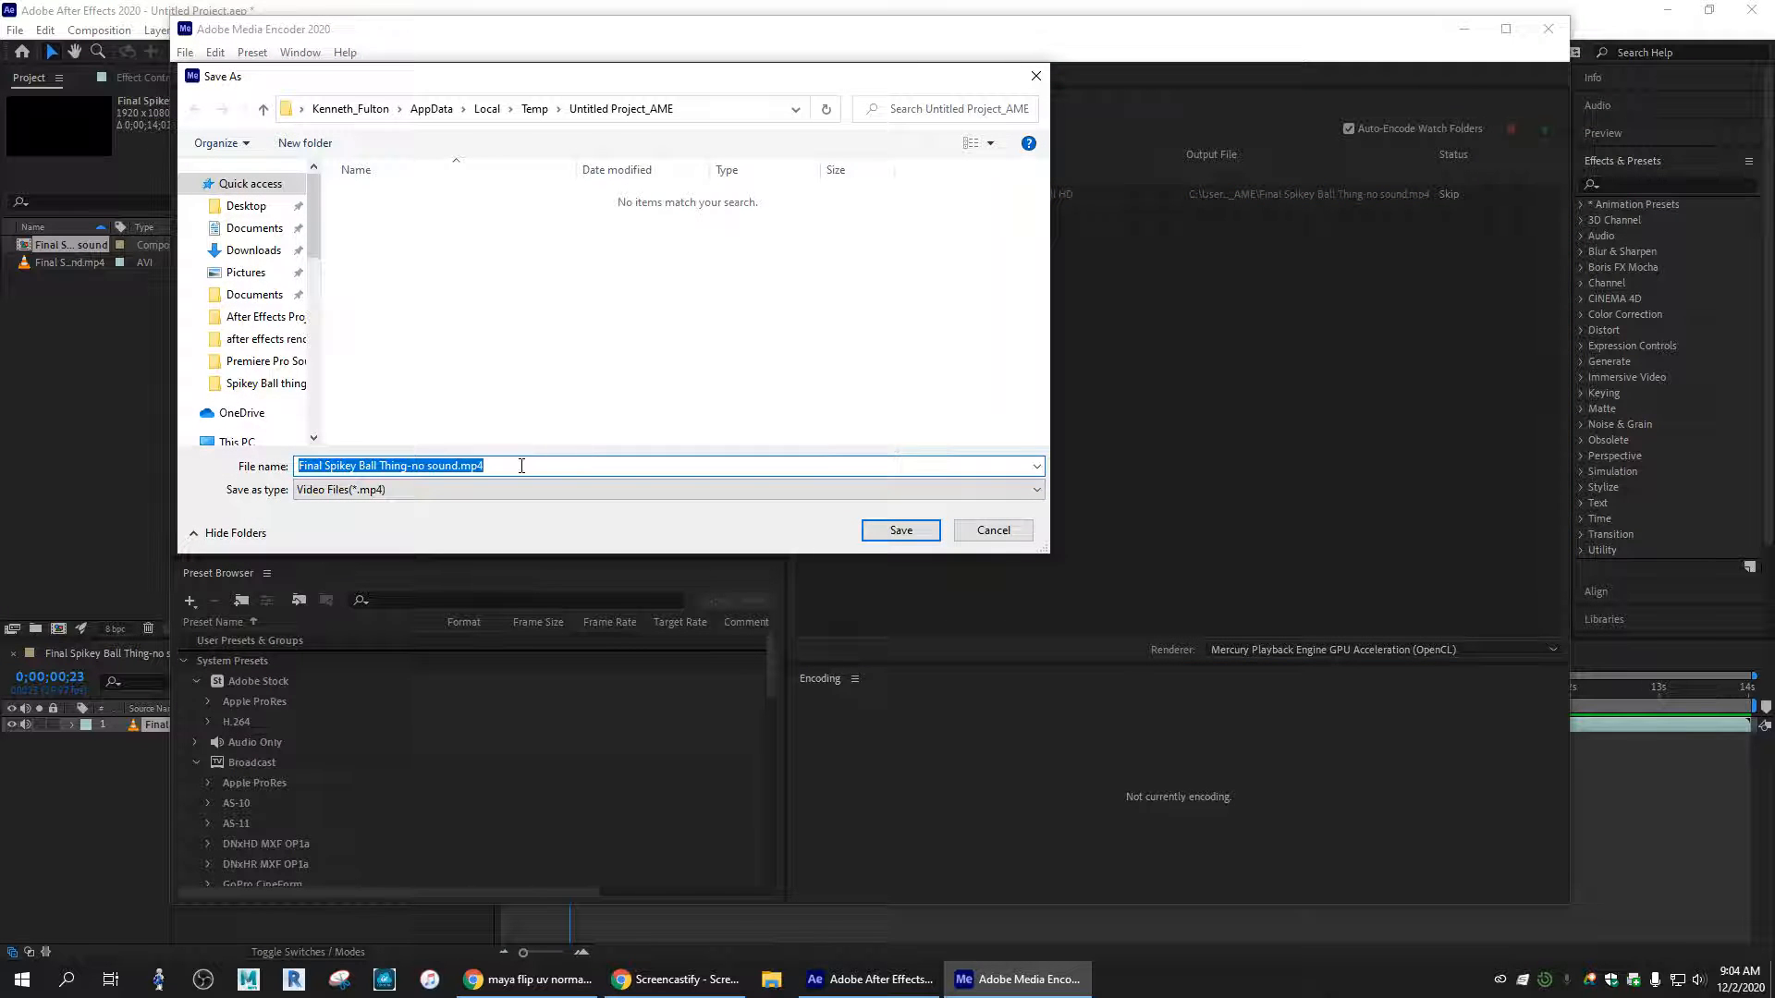
{"action": "type", "text": "media encoder"}
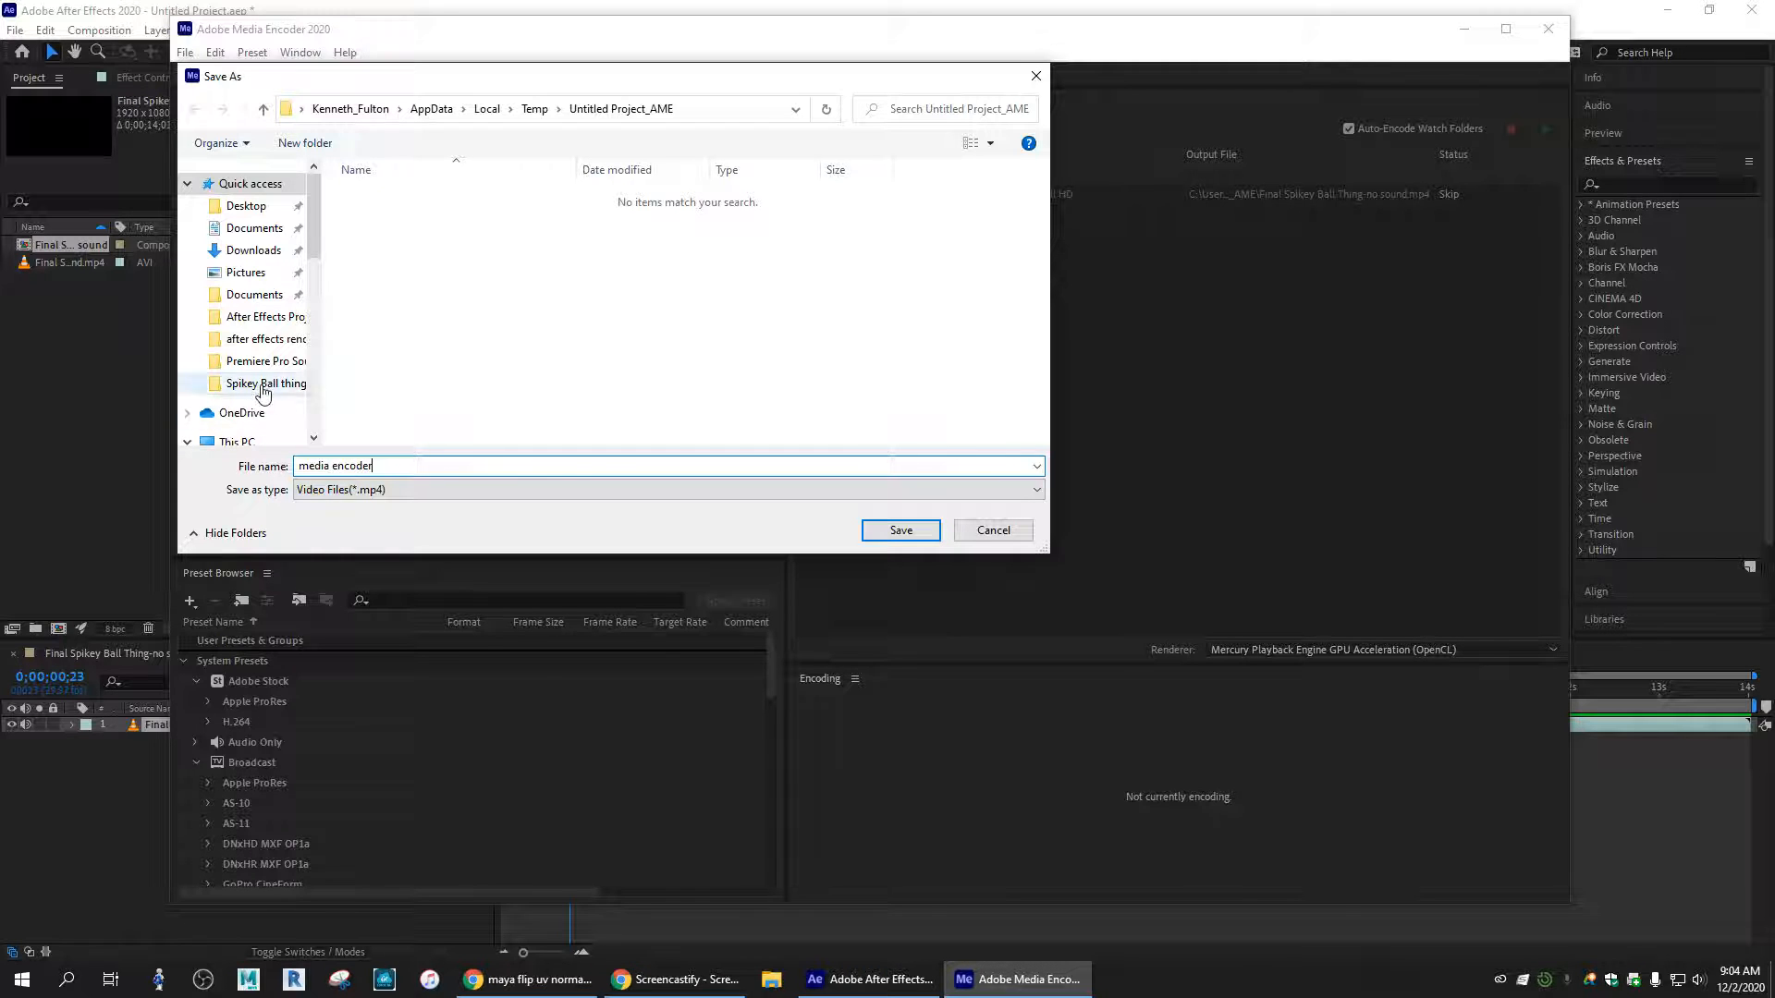
{"action": "scroll", "coordinate": [254, 420], "scroll_direction": "down", "scroll_amount": 1}
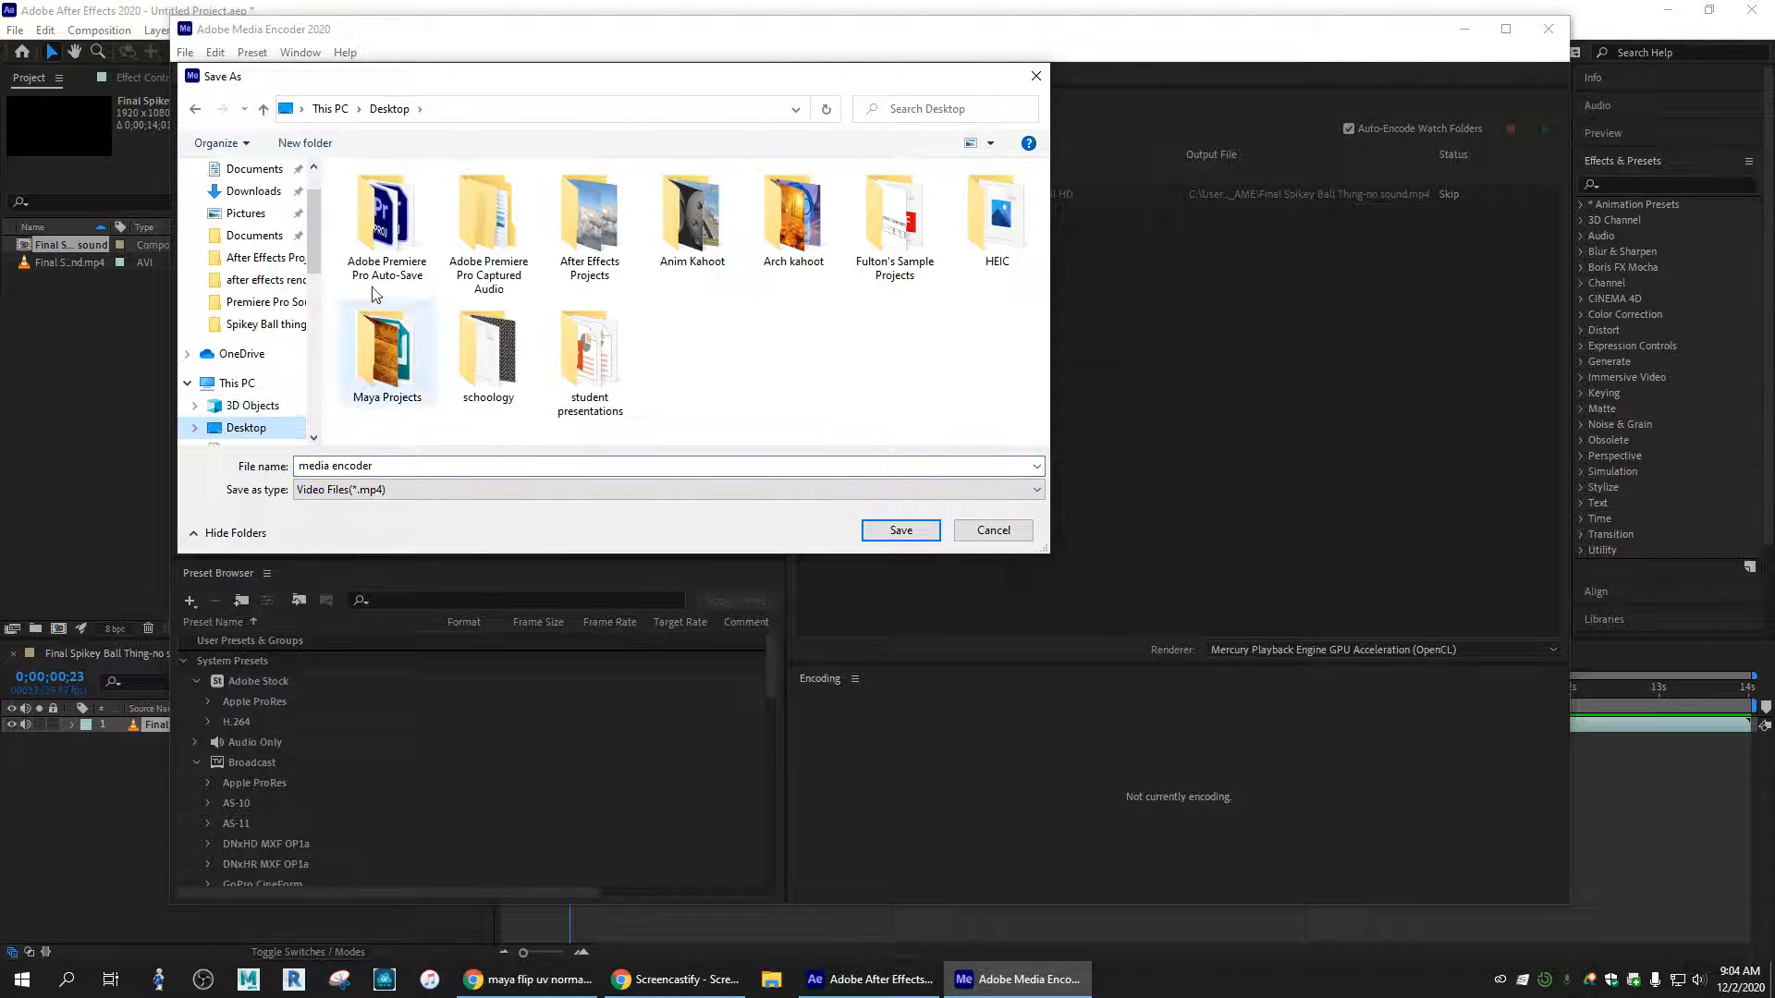
{"action": "double_click", "coordinate": [895, 222]}
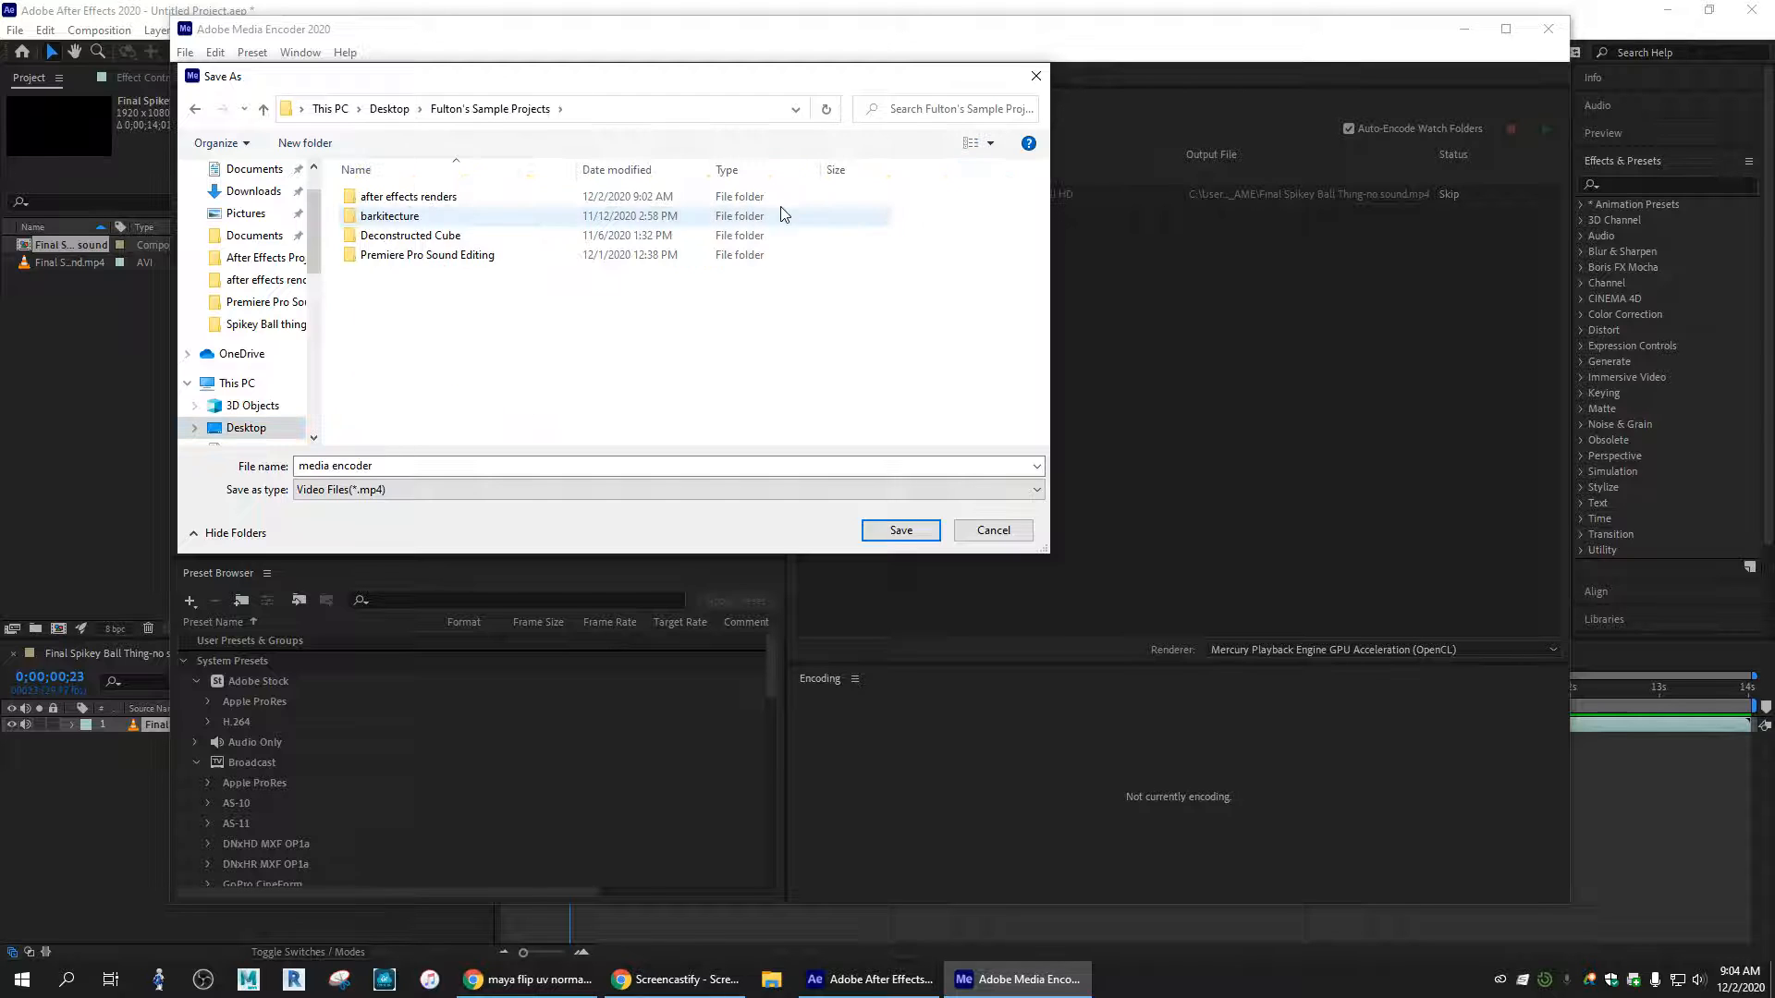
{"action": "double_click", "coordinate": [422, 197]}
{"action": "left_click", "coordinate": [398, 227]}
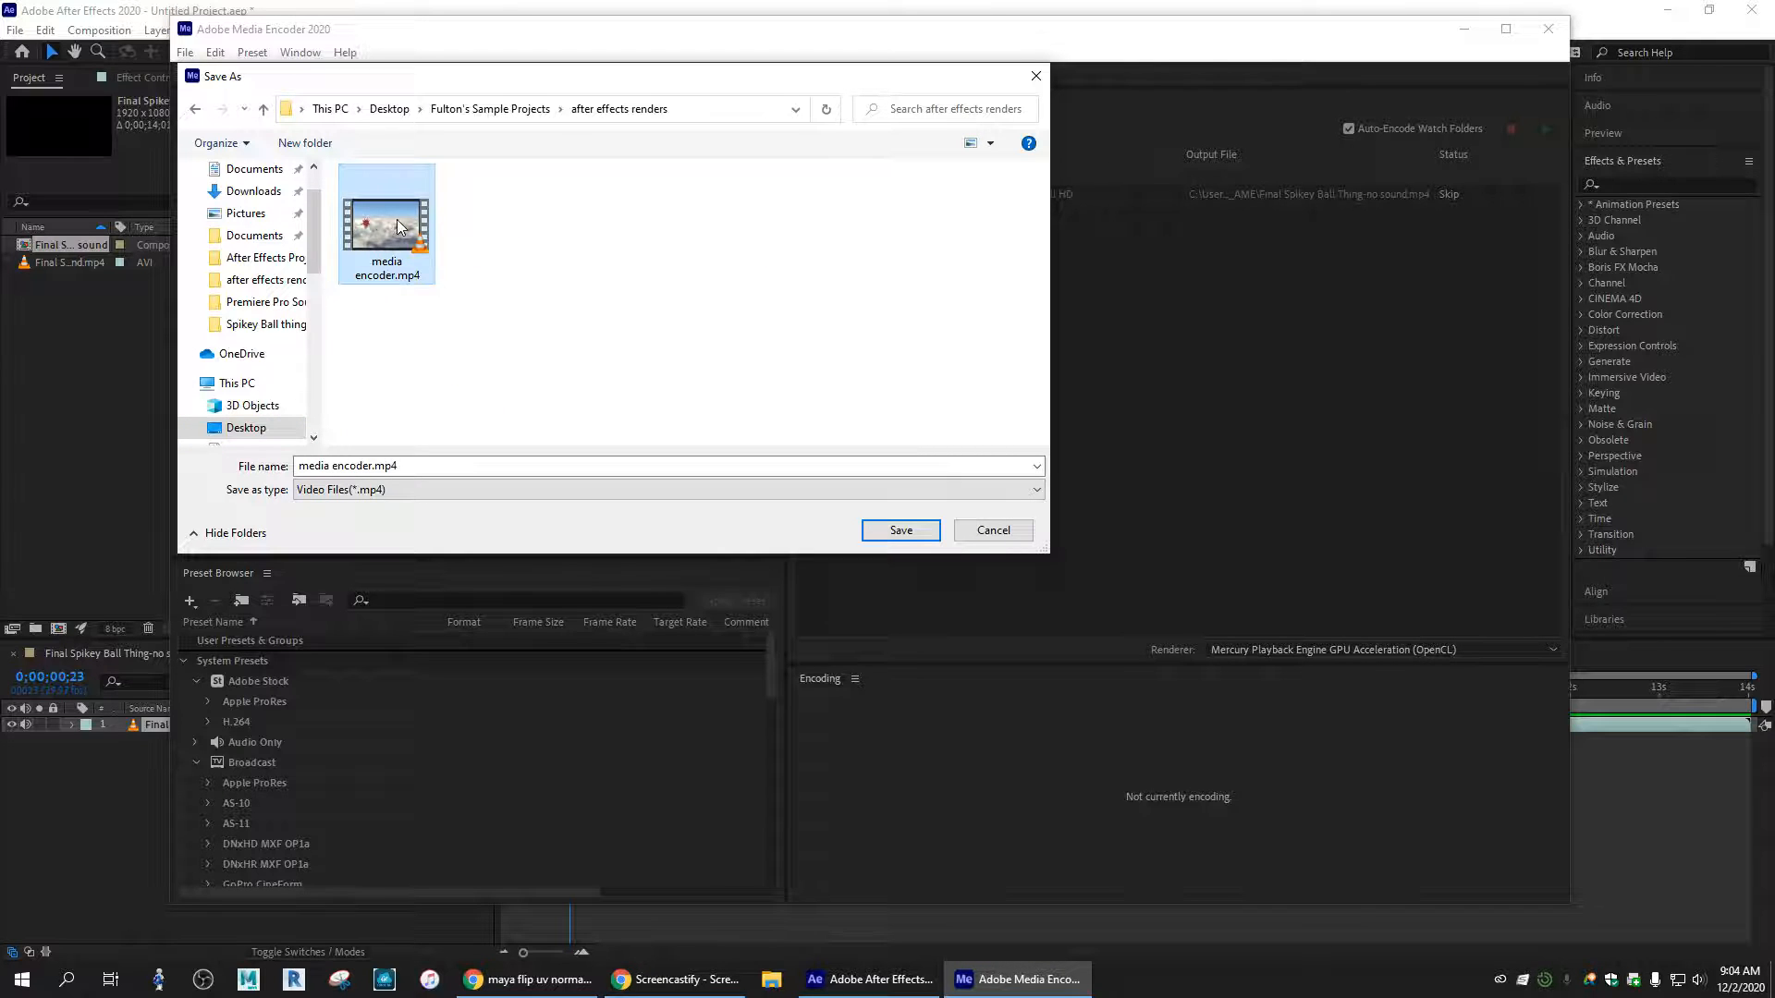
{"action": "left_click", "coordinate": [901, 533]}
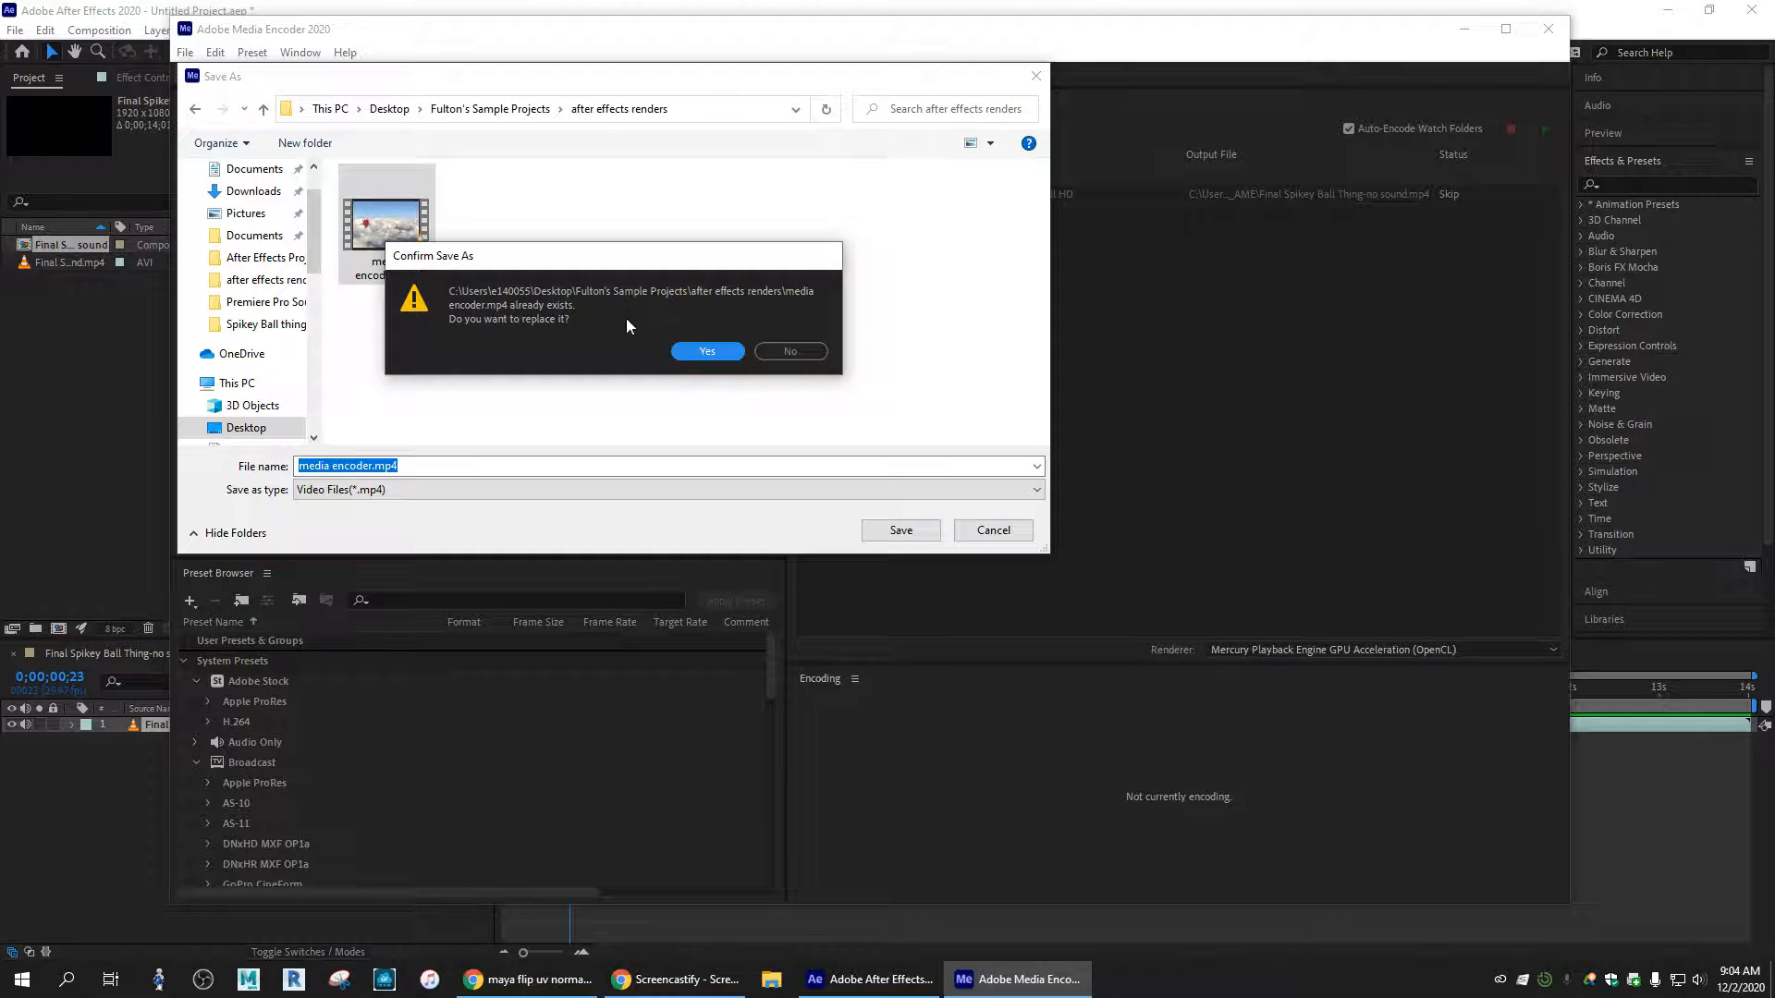
{"action": "left_click", "coordinate": [720, 351]}
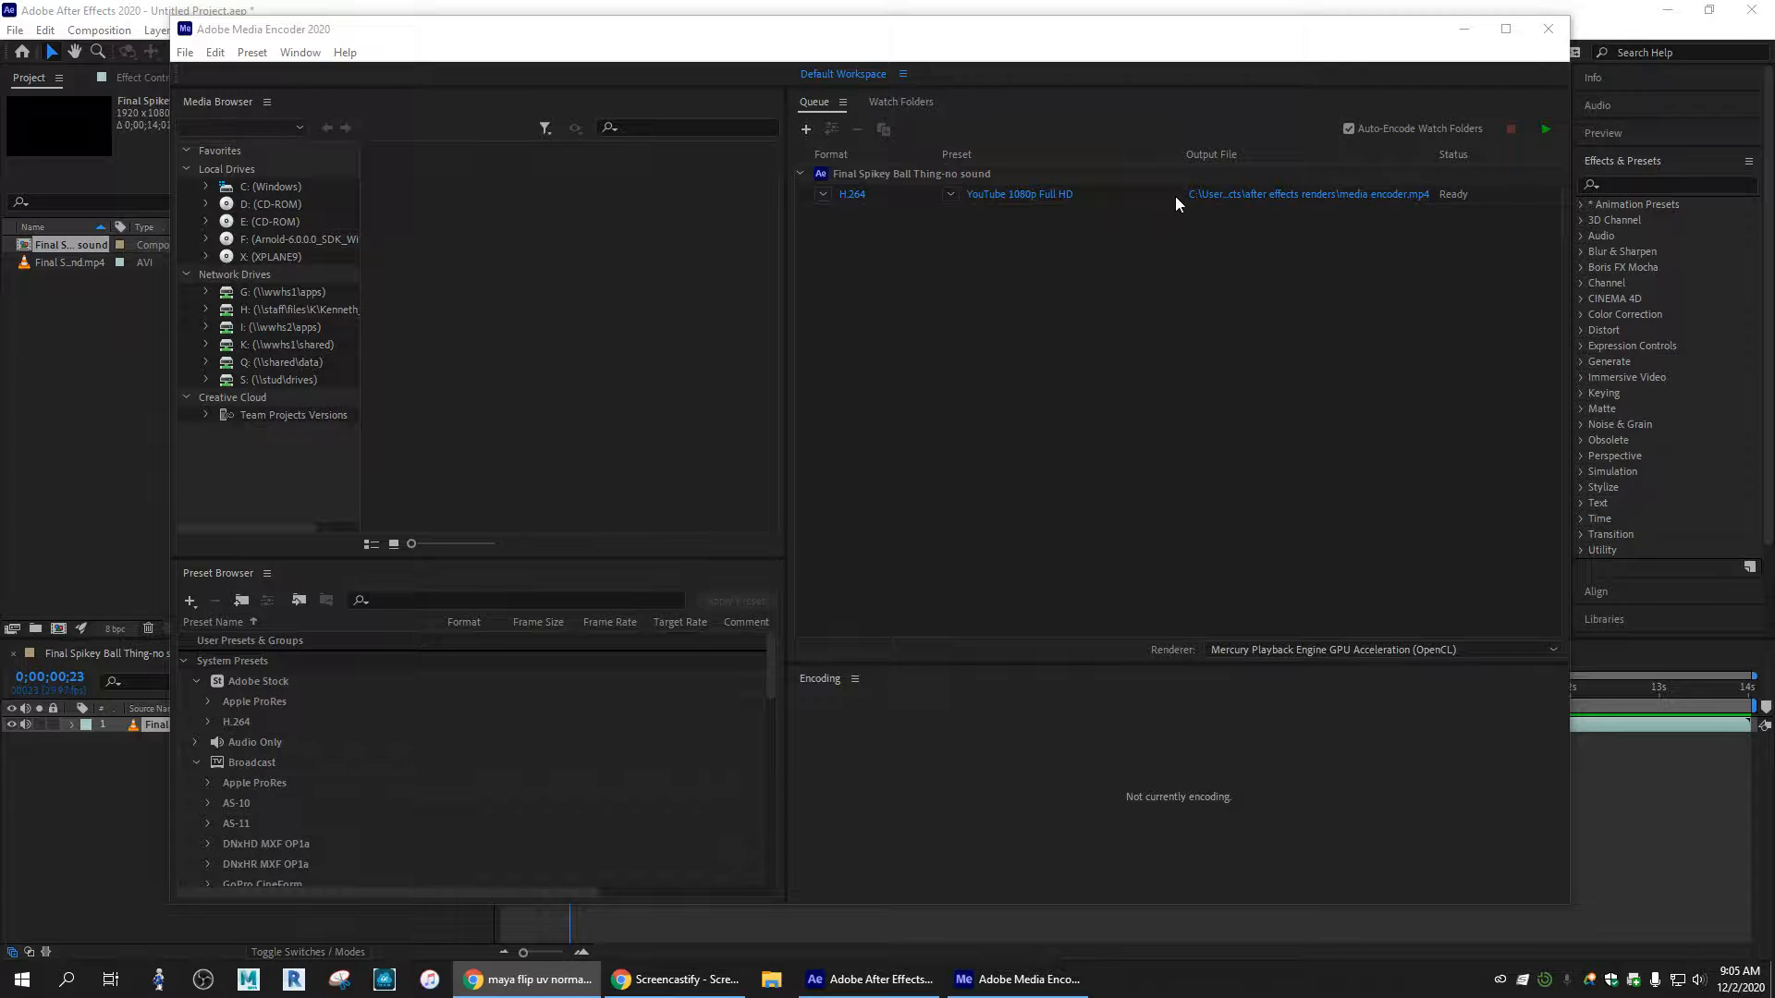
{"action": "left_click", "coordinate": [1546, 129]}
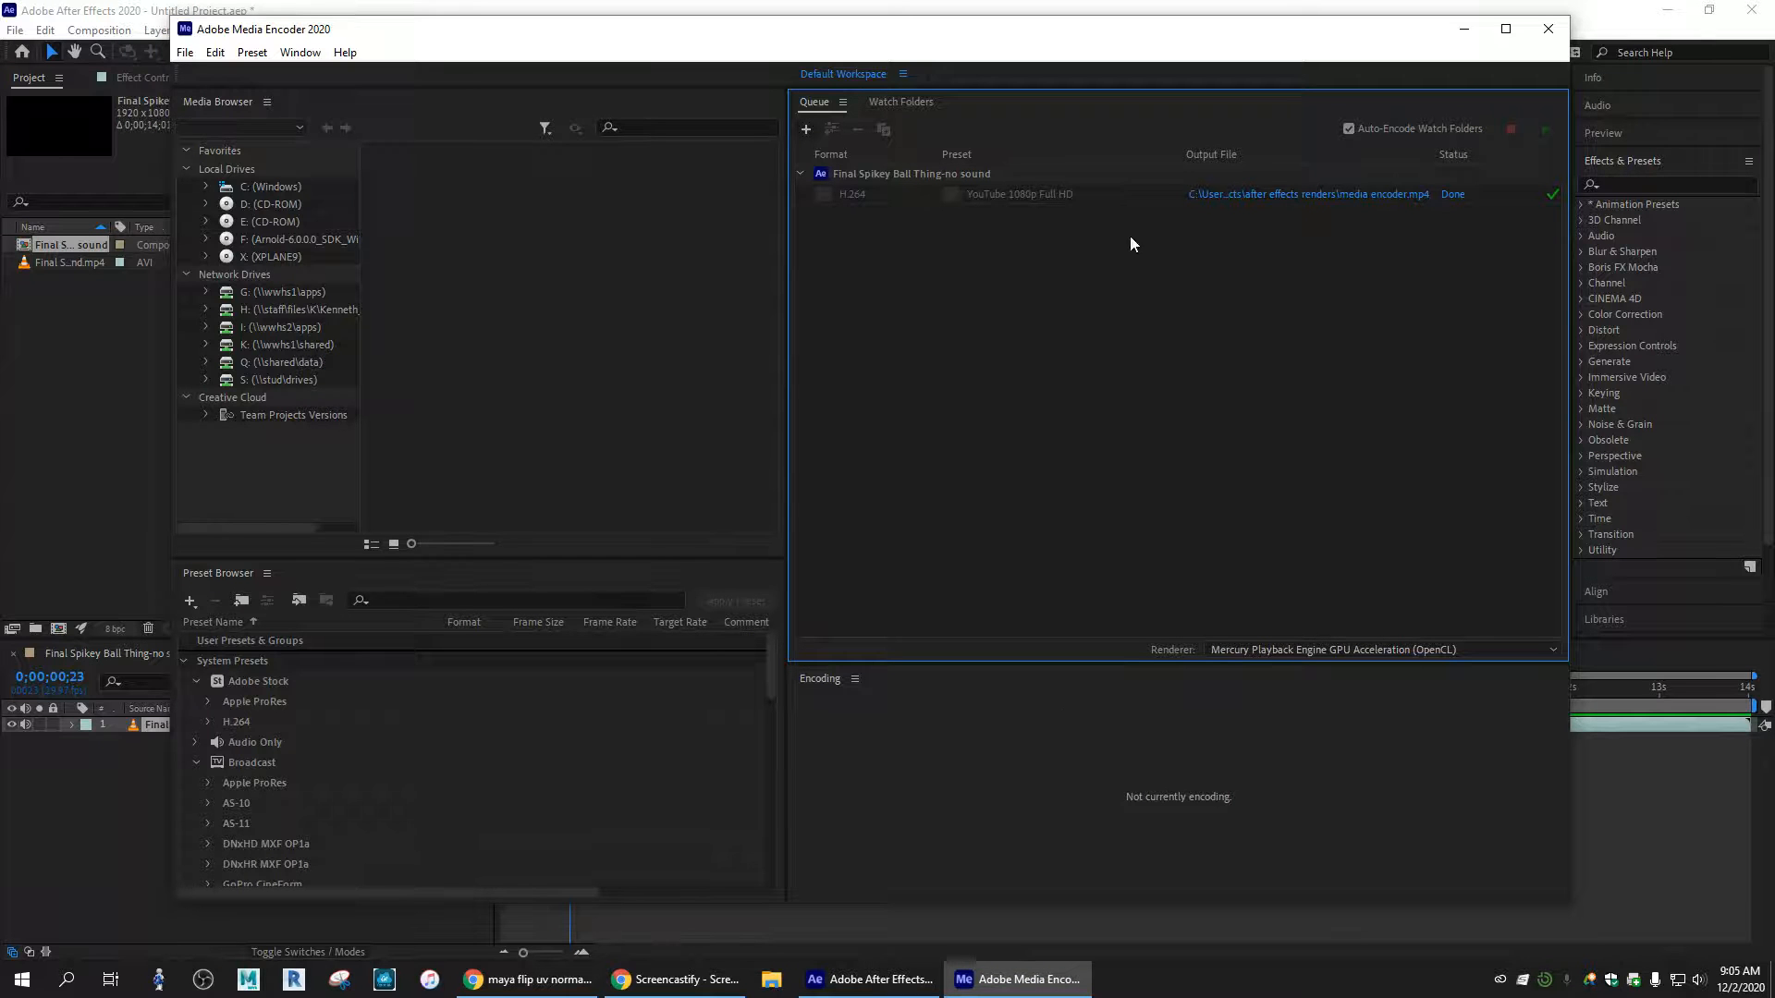
- Switch to File Explorer and compare the file sizes in the after effects renders folder inside the Desktop's sample projects folder
{"action": "left_click", "coordinate": [771, 979]}
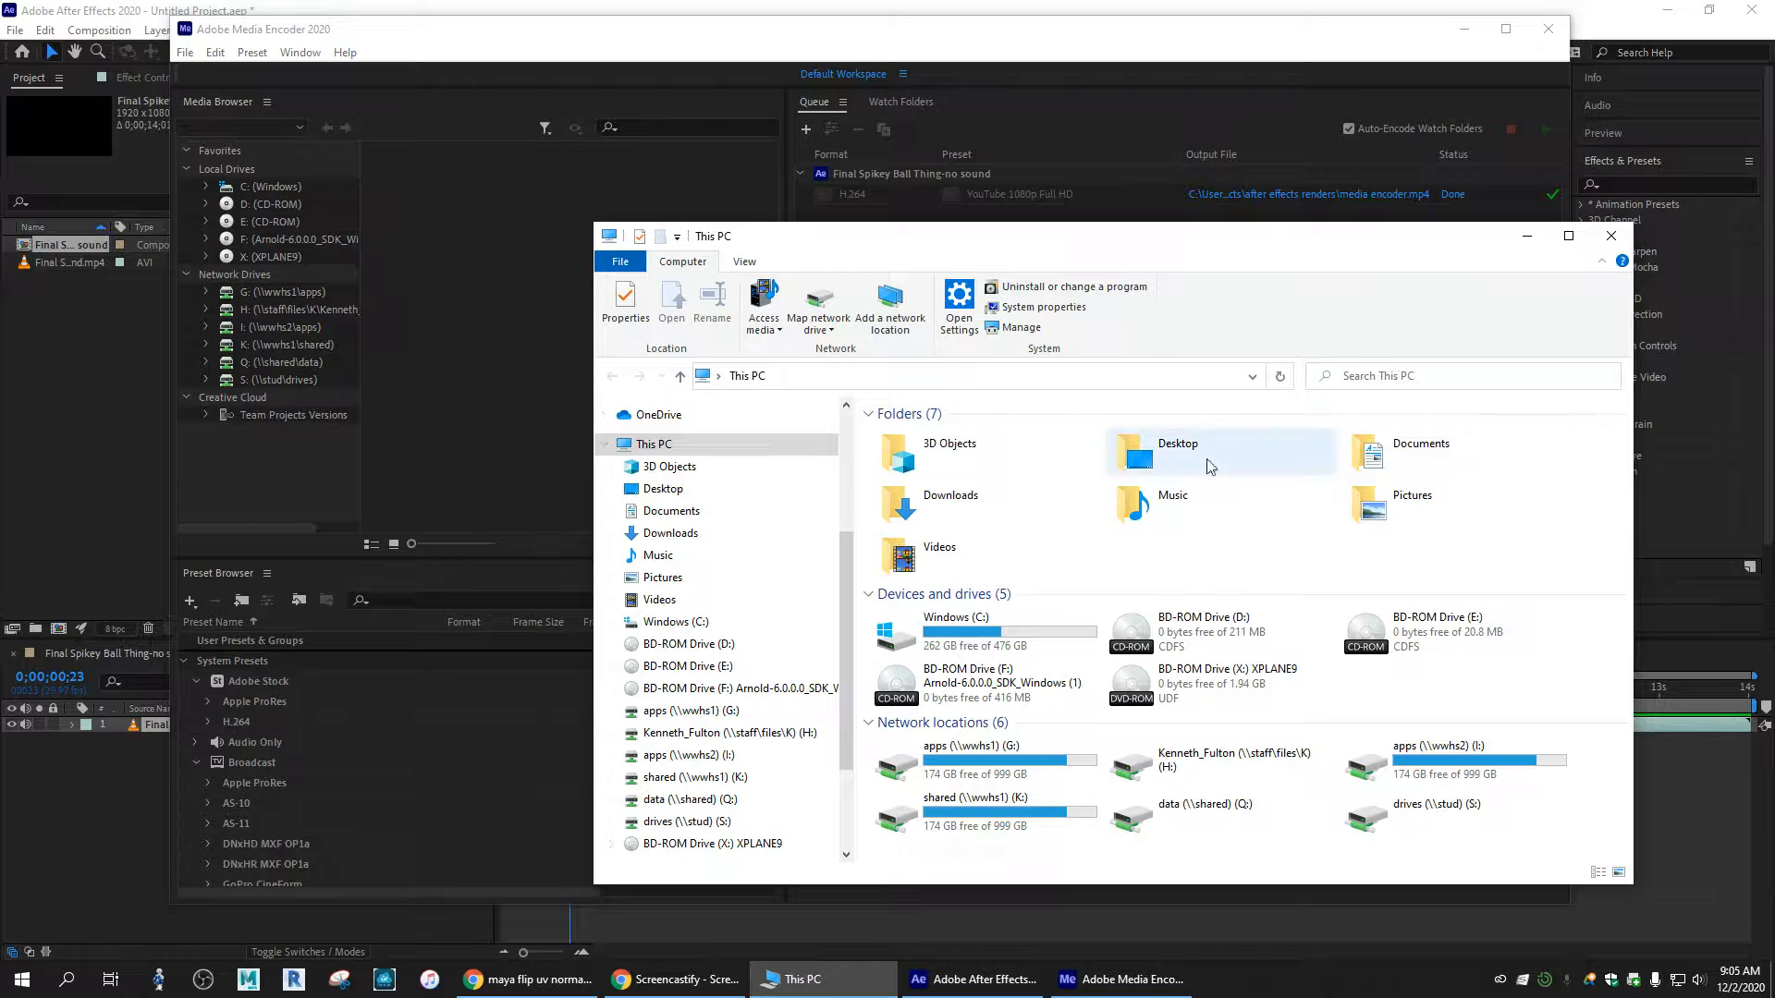
{"action": "left_click", "coordinate": [666, 489]}
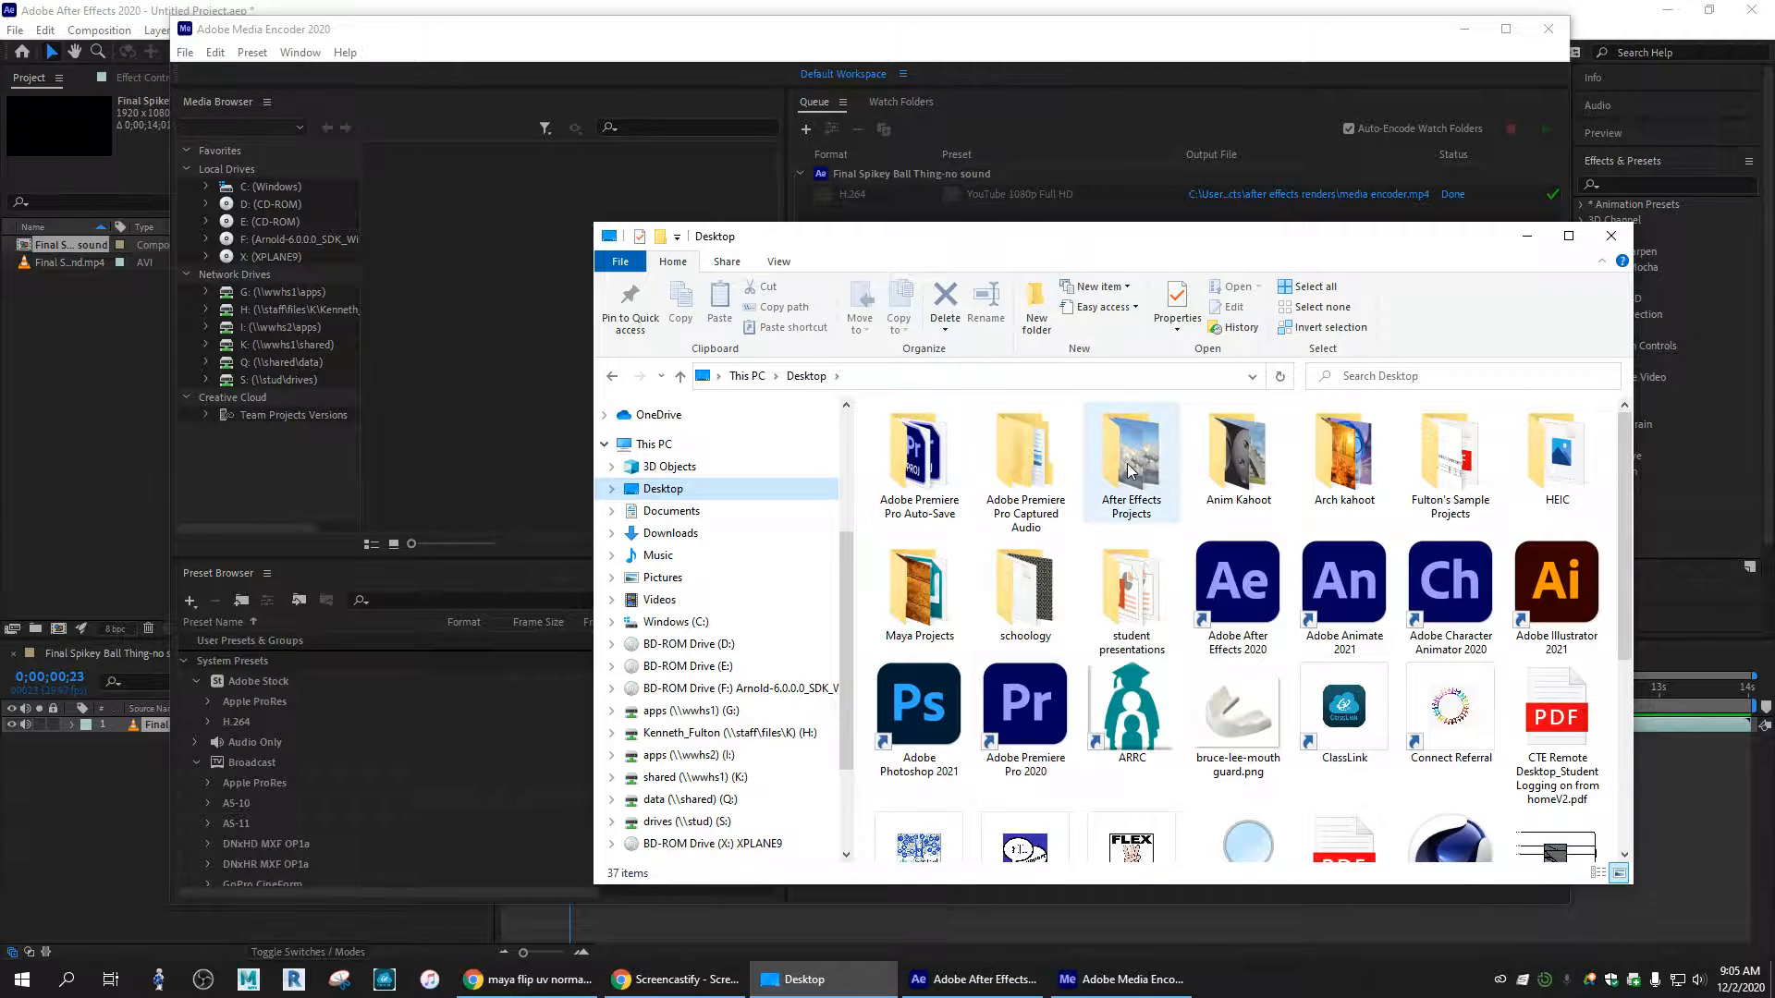
{"action": "double_click", "coordinate": [1447, 467]}
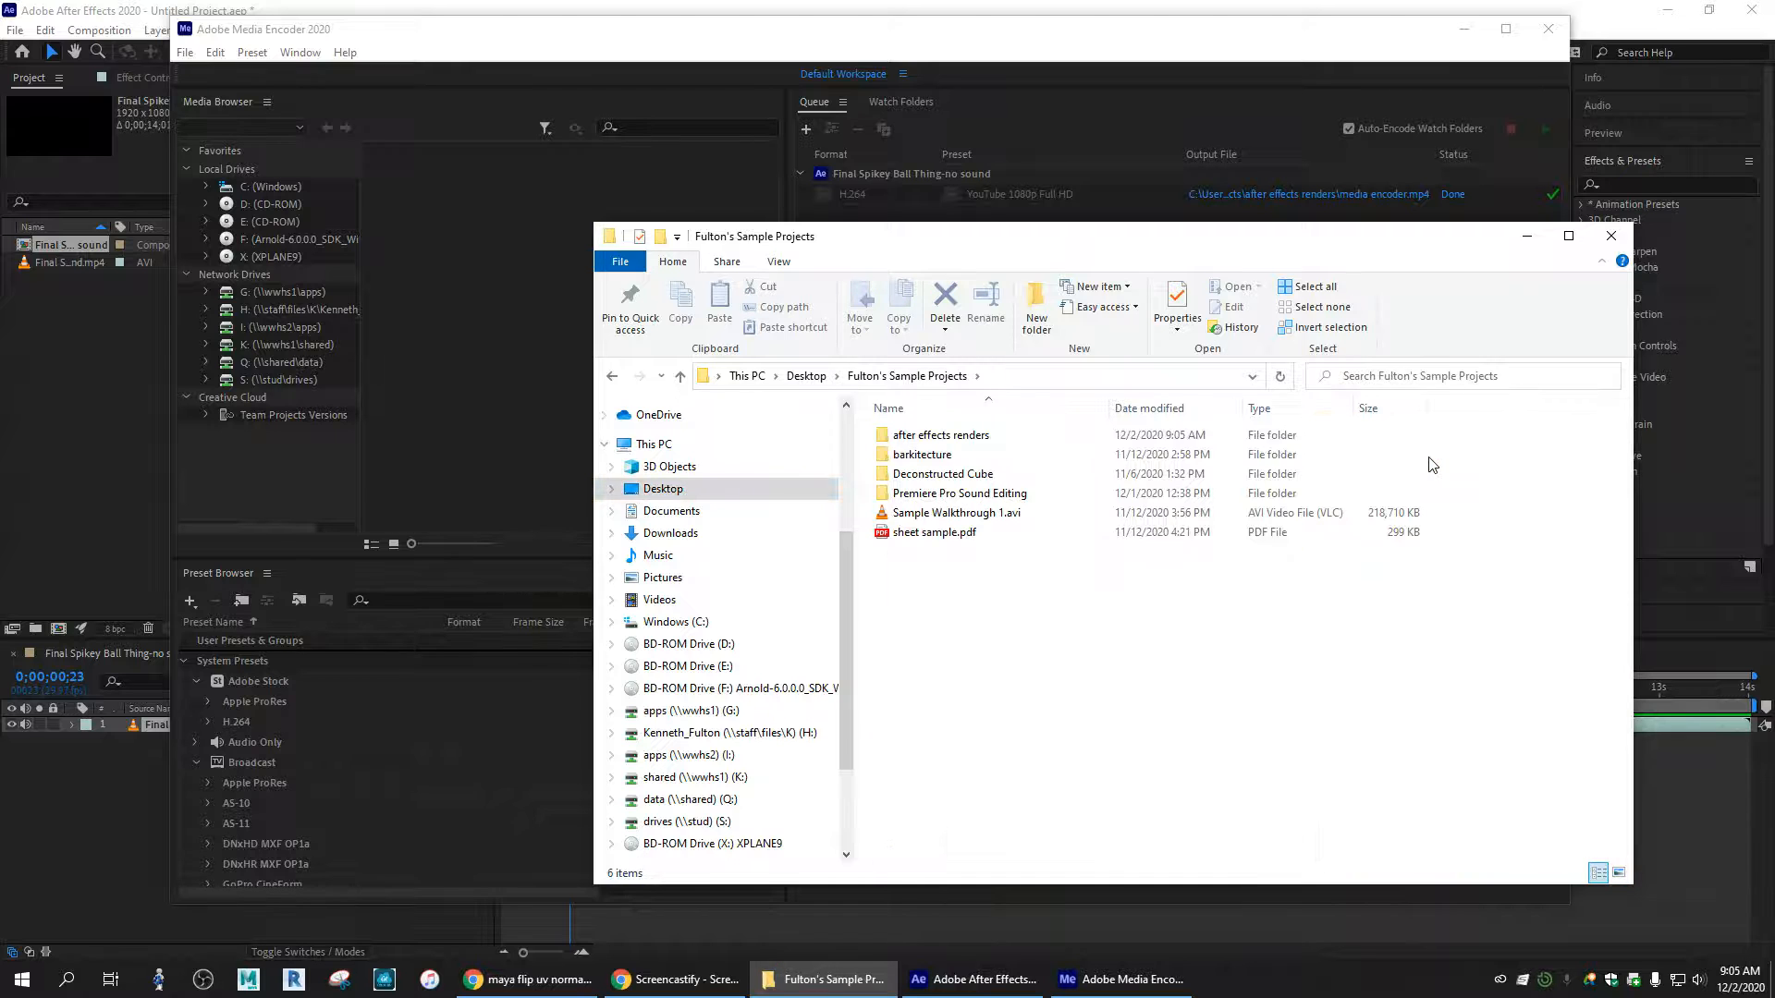
{"action": "left_click", "coordinate": [956, 440]}
{"action": "double_click", "coordinate": [957, 436]}
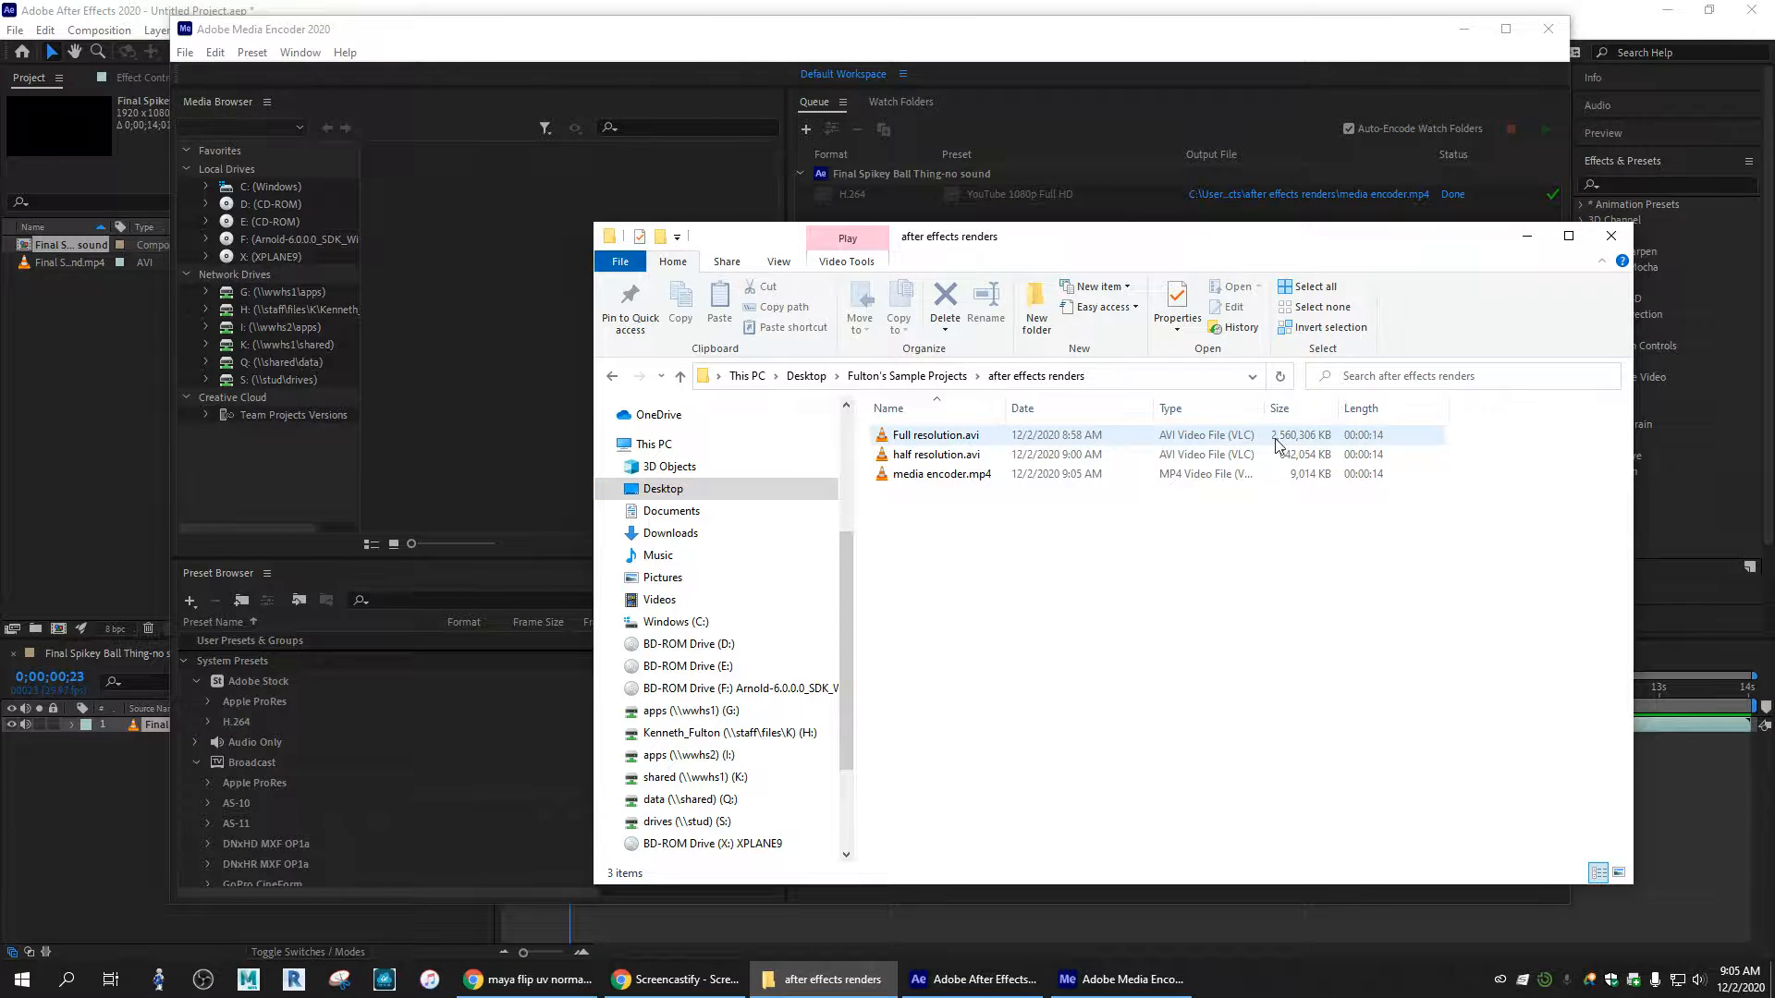
{"action": "left_click", "coordinate": [1078, 455]}
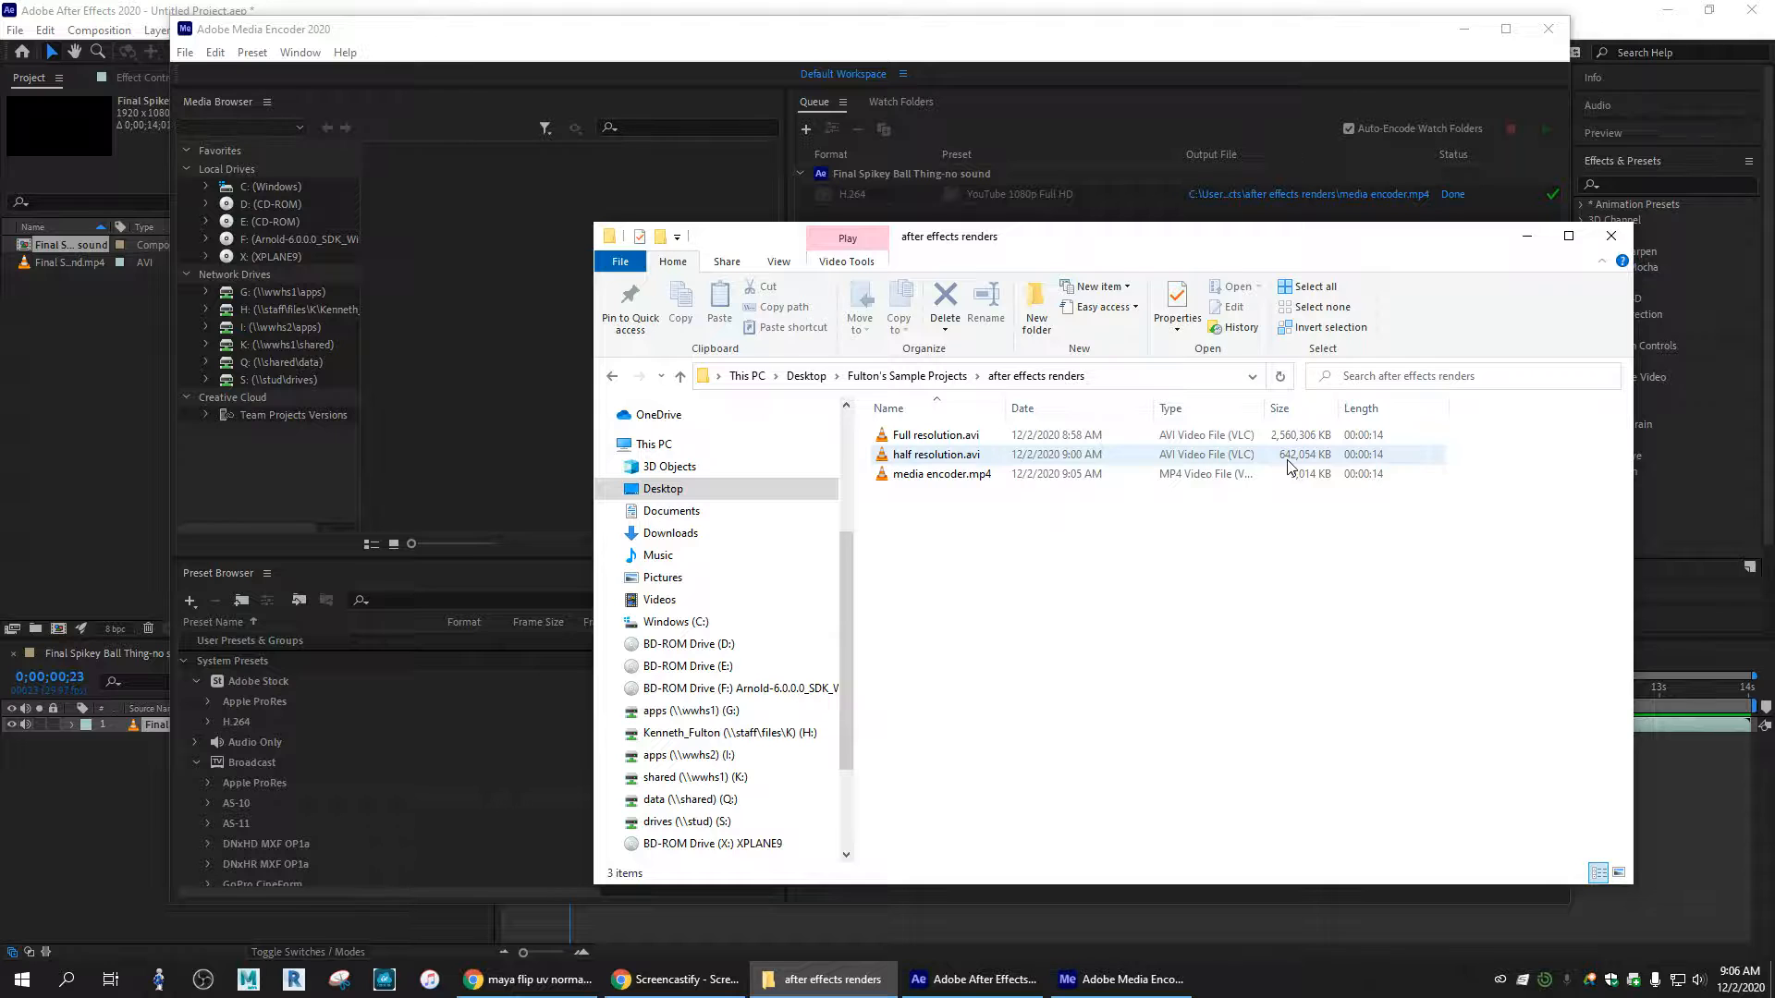
- Play media encoder.mp4 from the after effects renders folder to check its quality, and close the player
{"action": "left_click", "coordinate": [919, 484]}
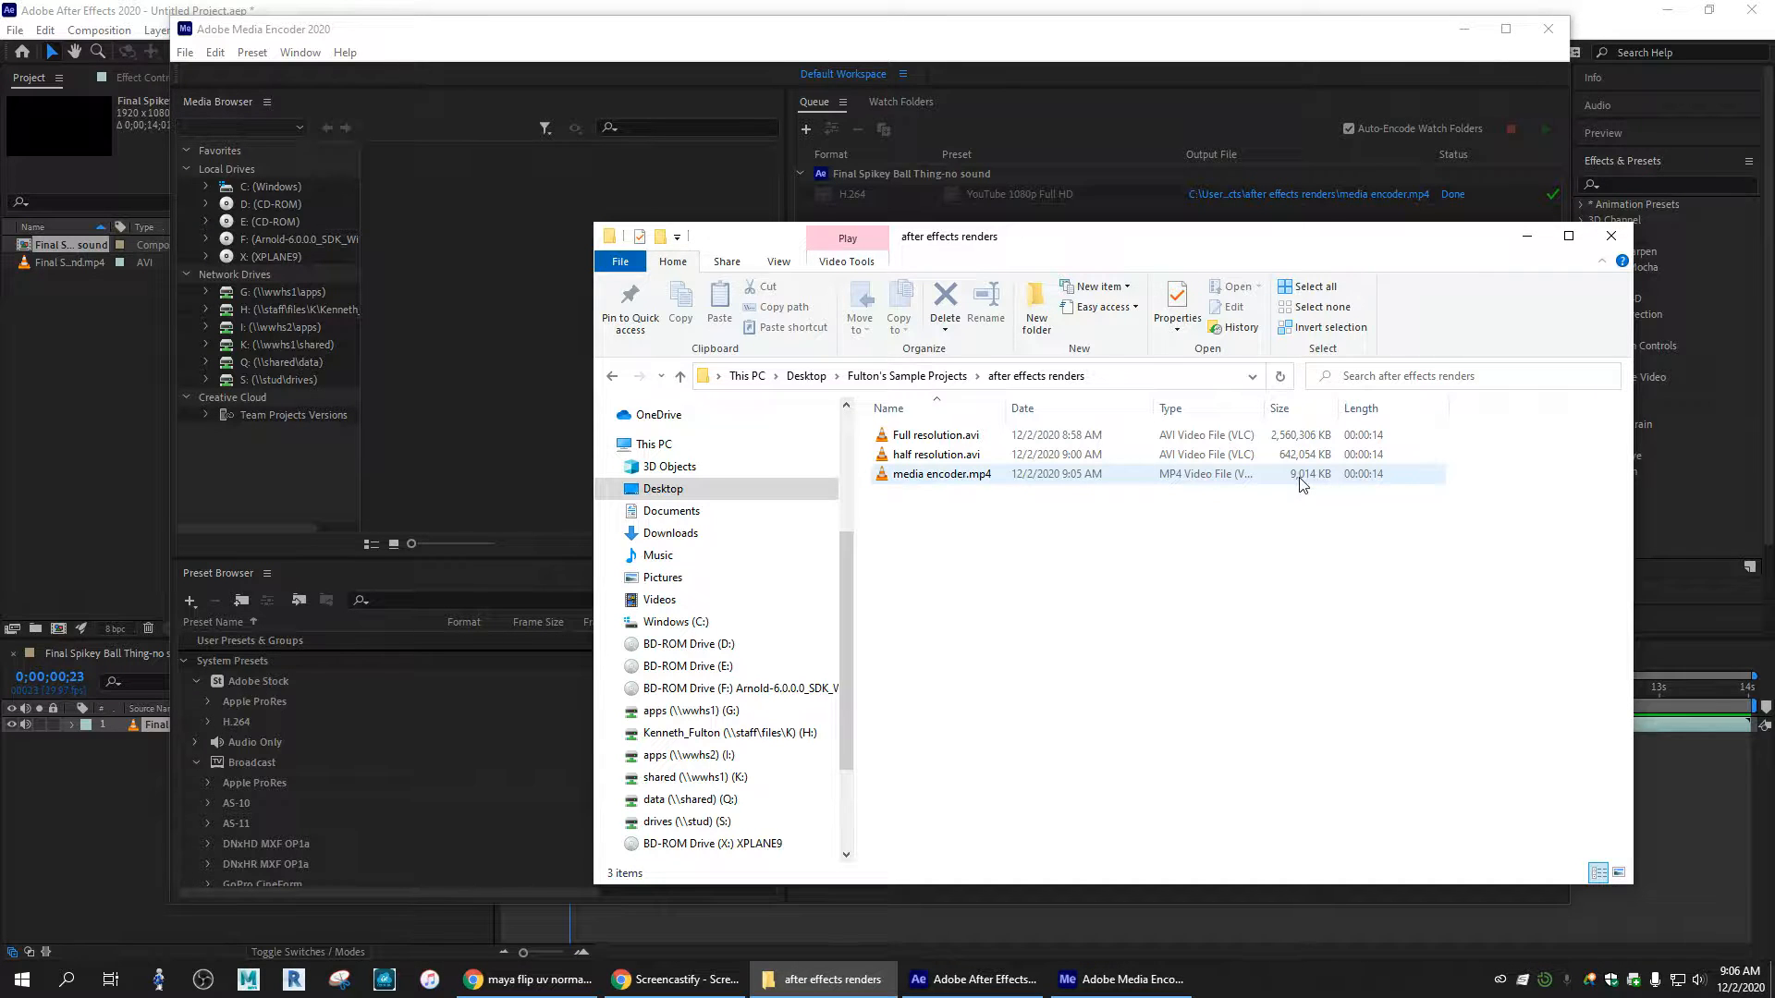
{"action": "left_click", "coordinate": [967, 482]}
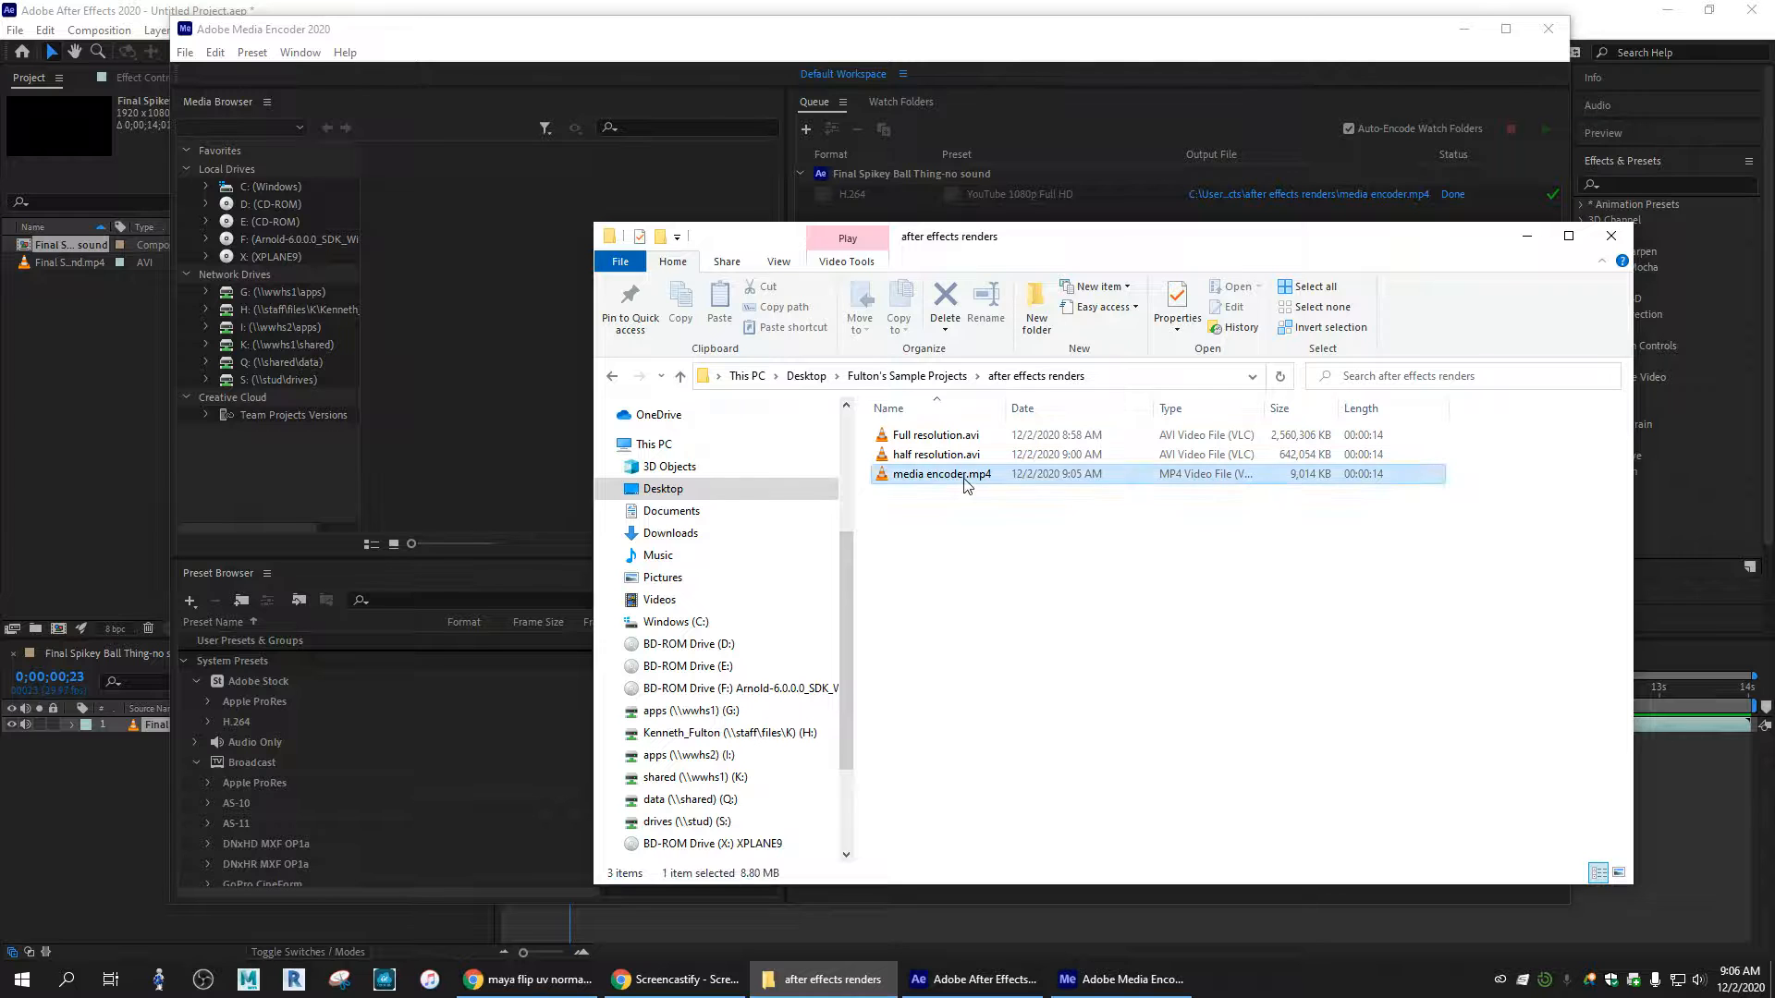
{"action": "double_click", "coordinate": [963, 478]}
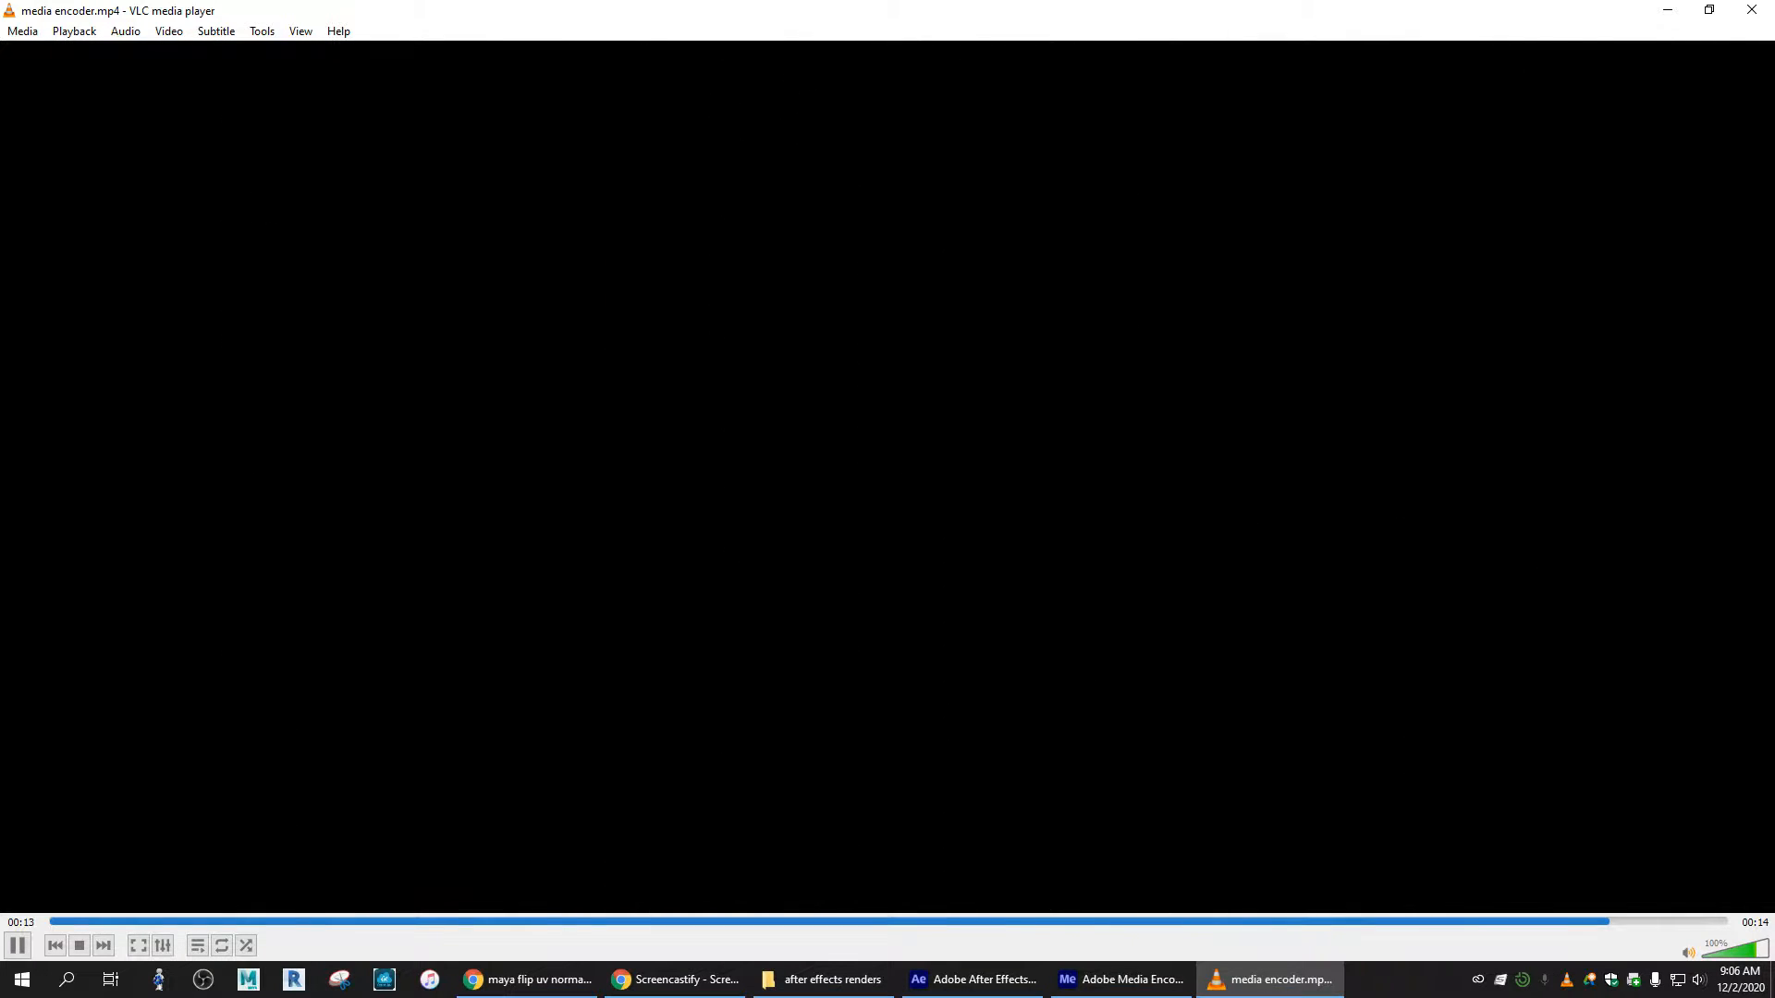
{"action": "left_click", "coordinate": [1751, 12]}
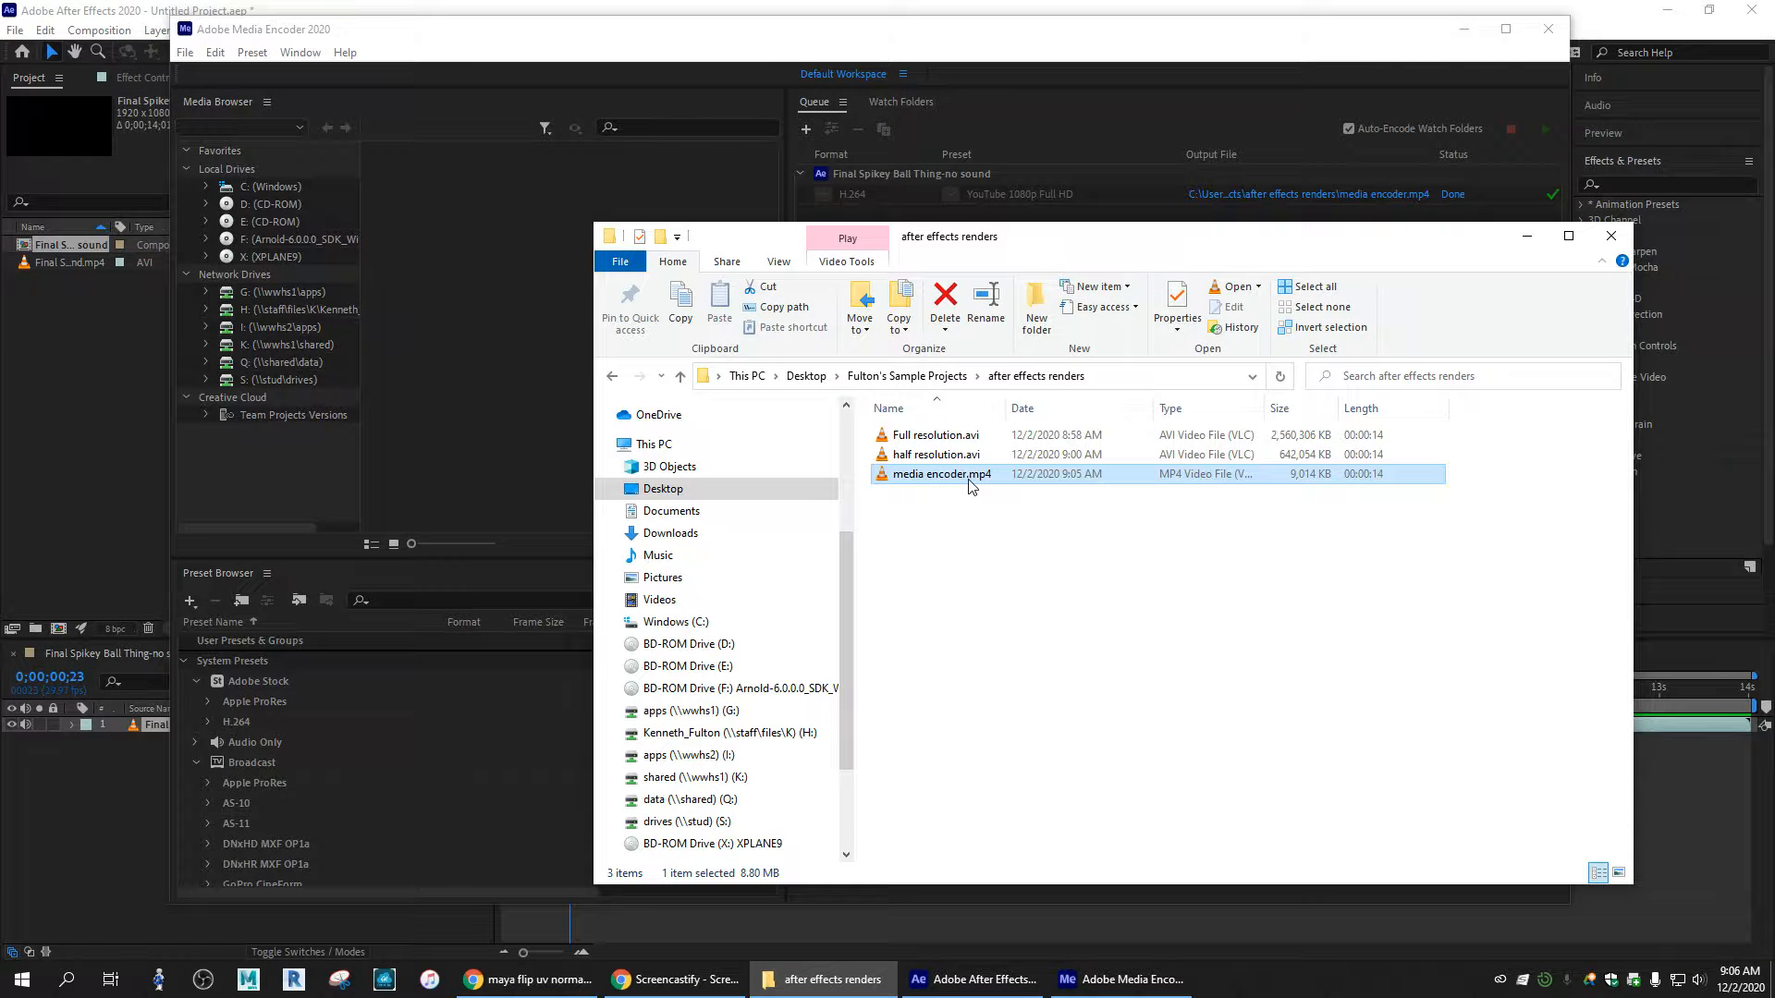
- Compare the media encoder.mp4 entry with half resolution.avi in the file list
{"action": "left_click", "coordinate": [917, 478]}
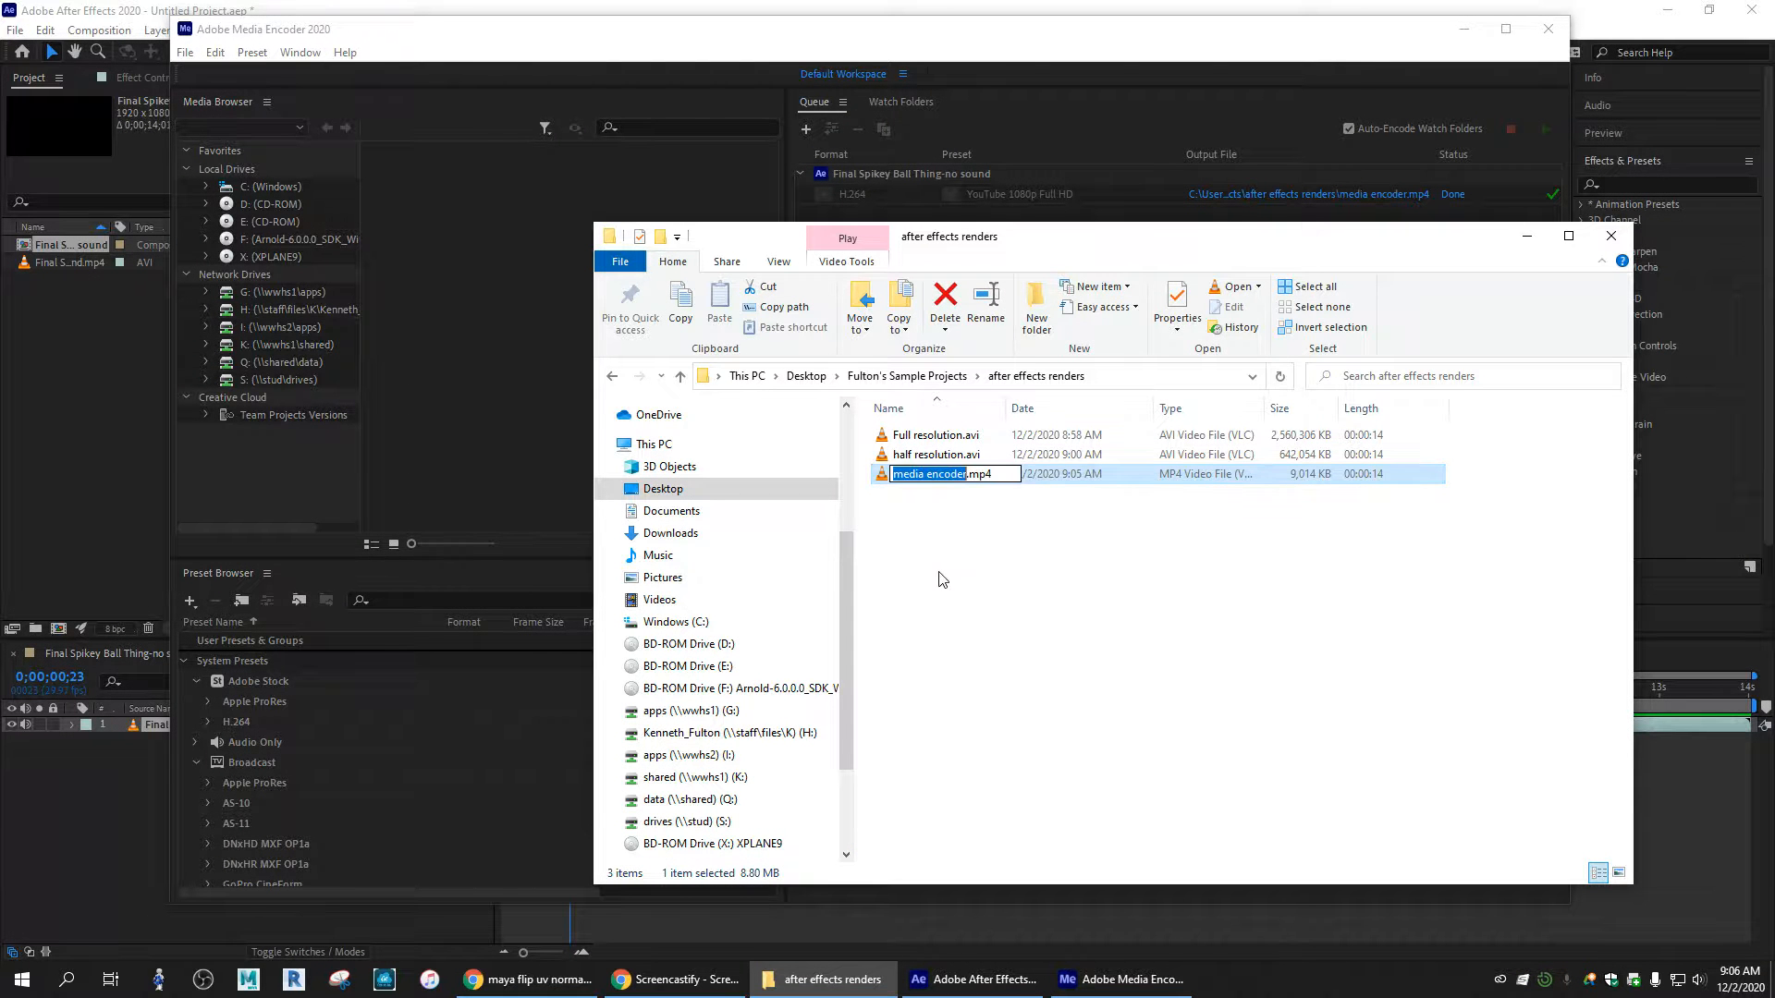
{"action": "left_click", "coordinate": [968, 580]}
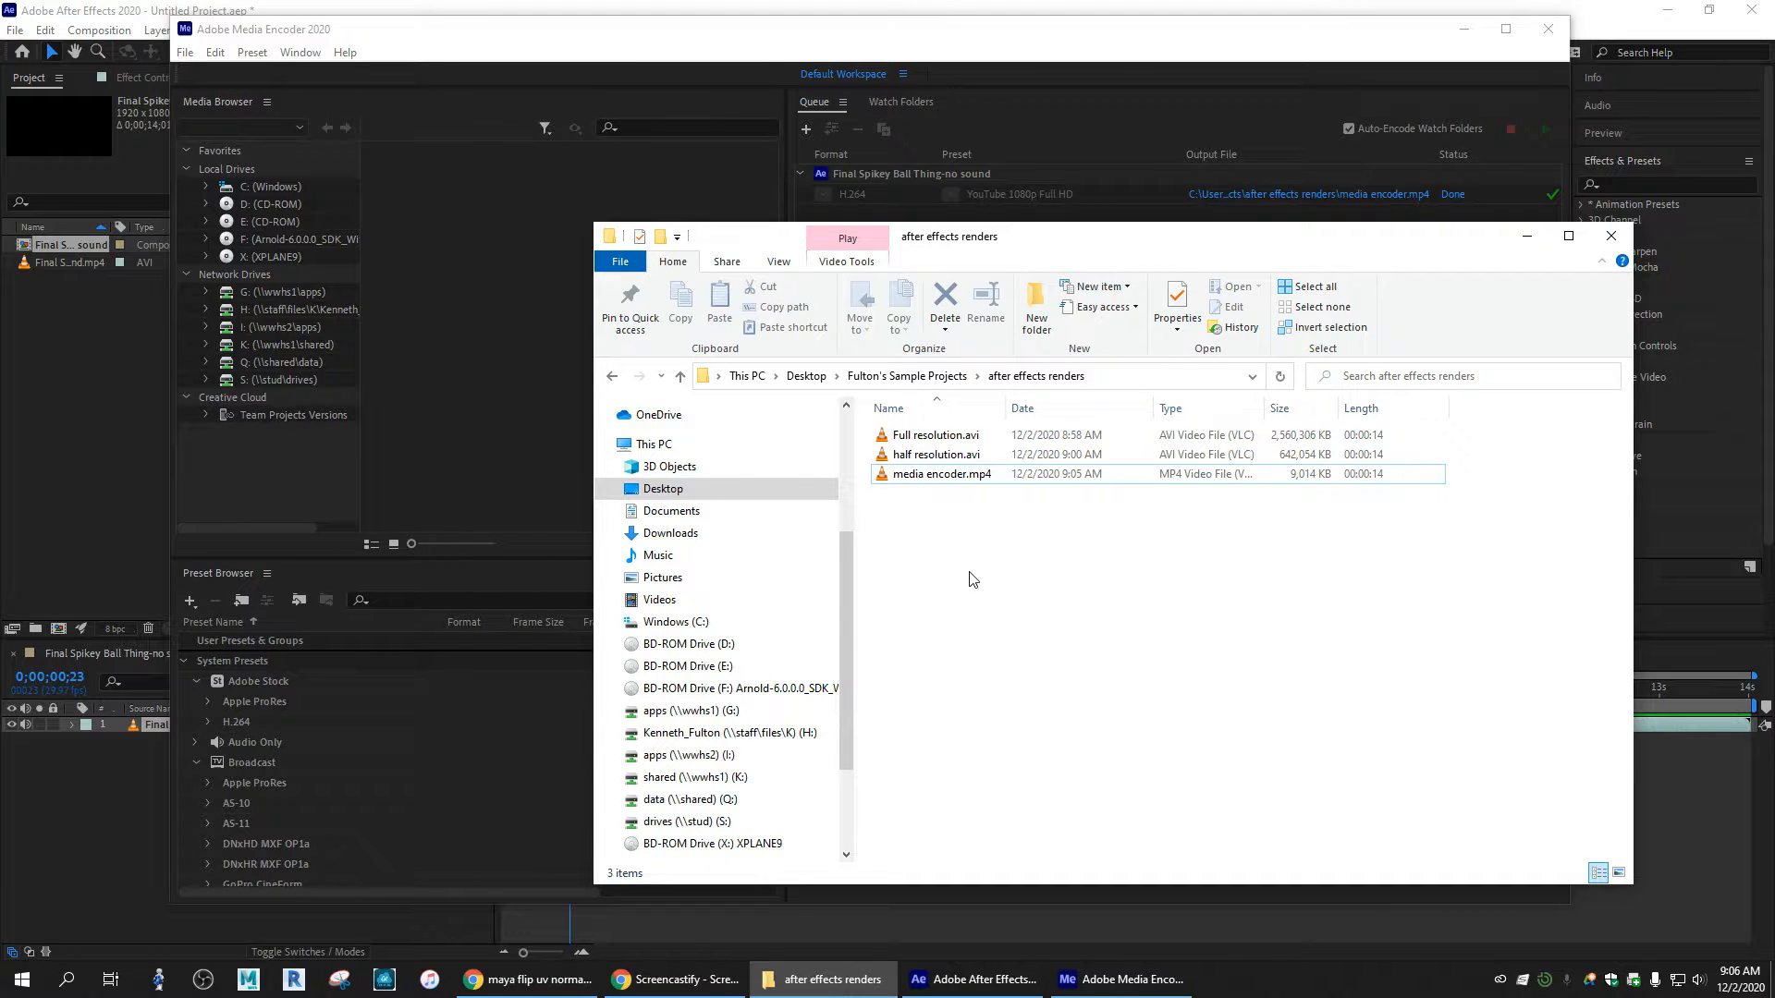
{"action": "left_click", "coordinate": [925, 458]}
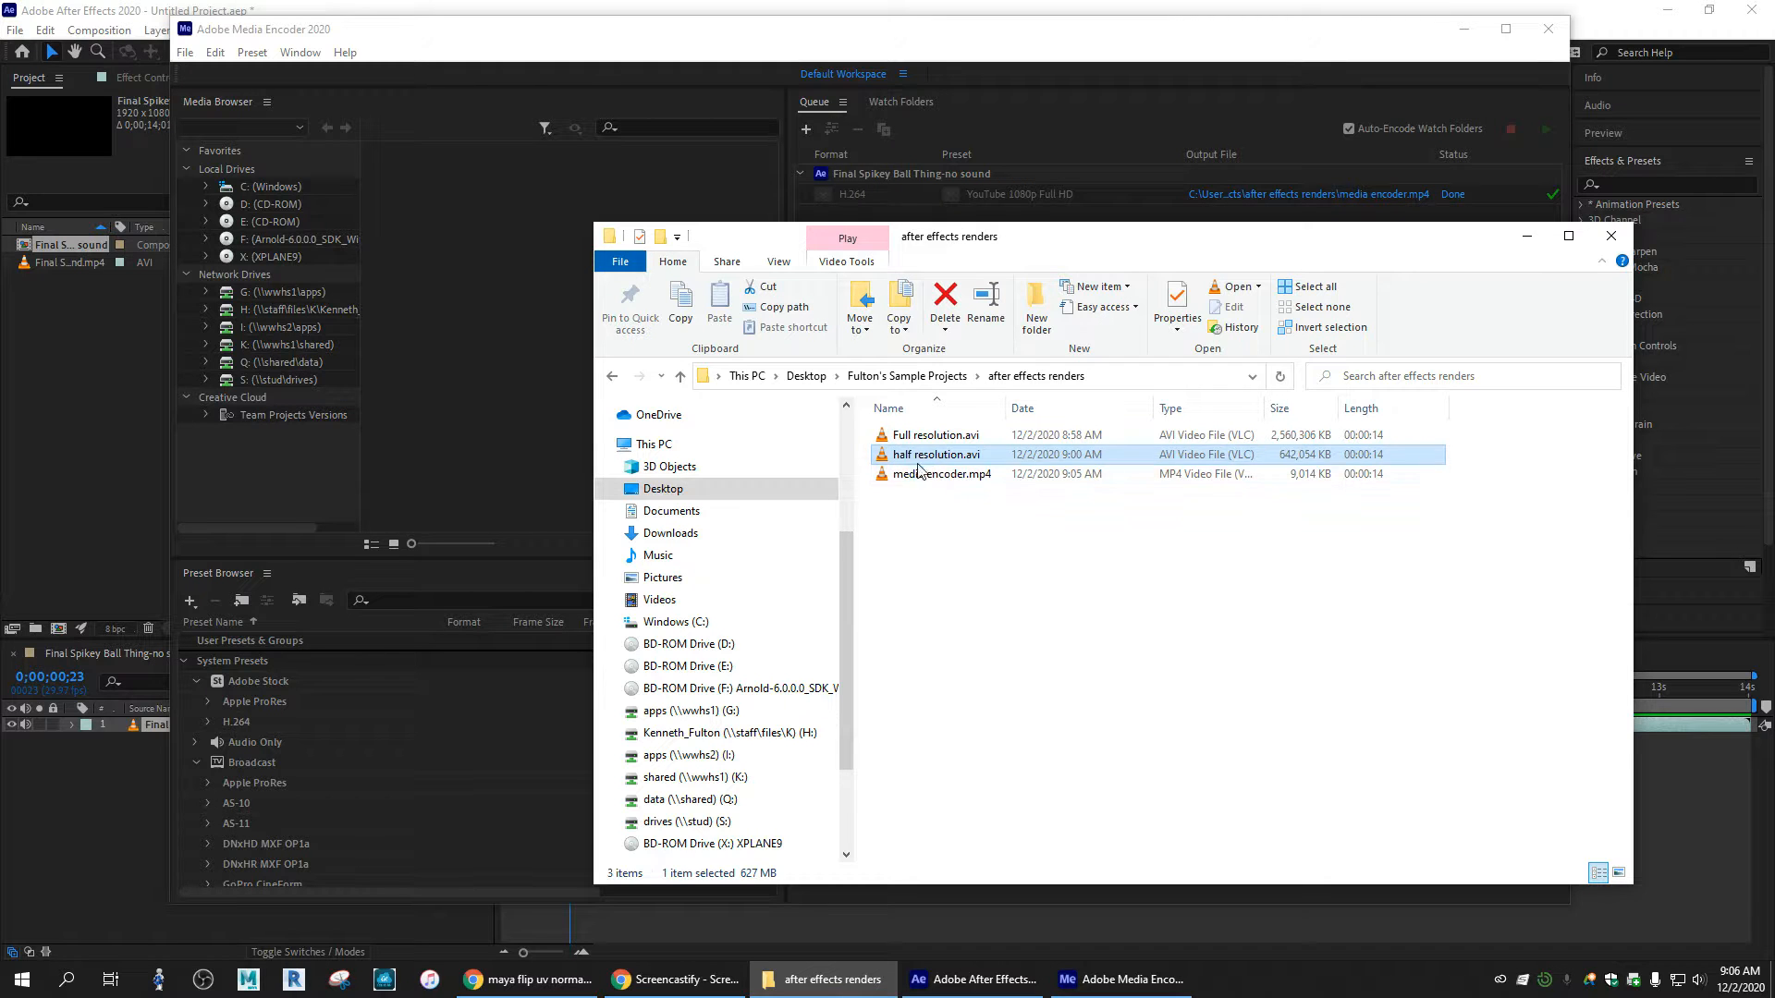